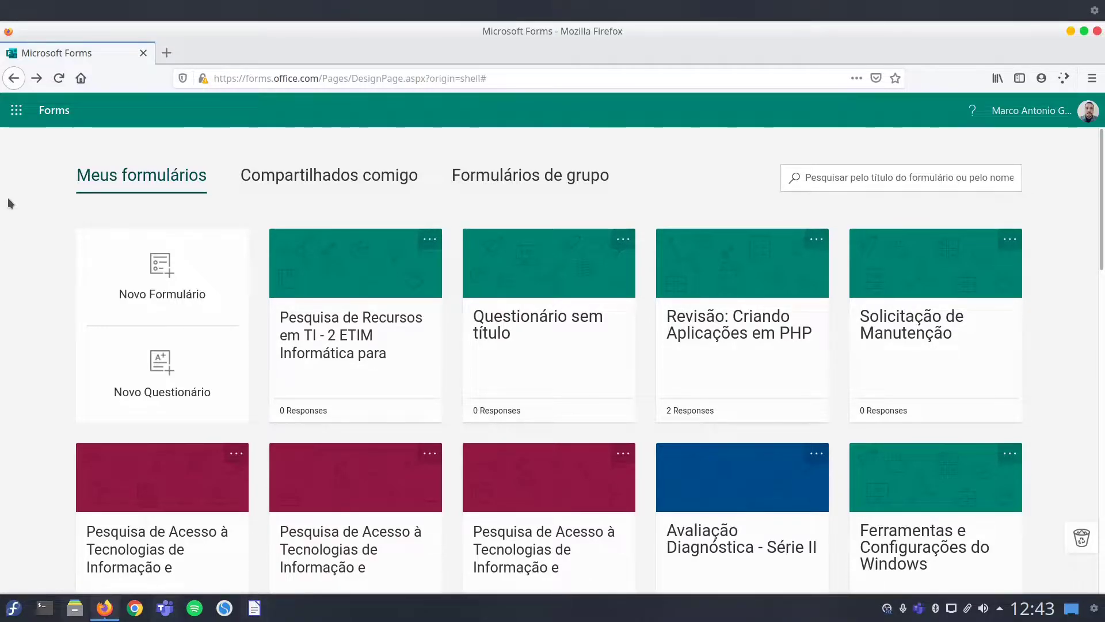
click(11, 111)
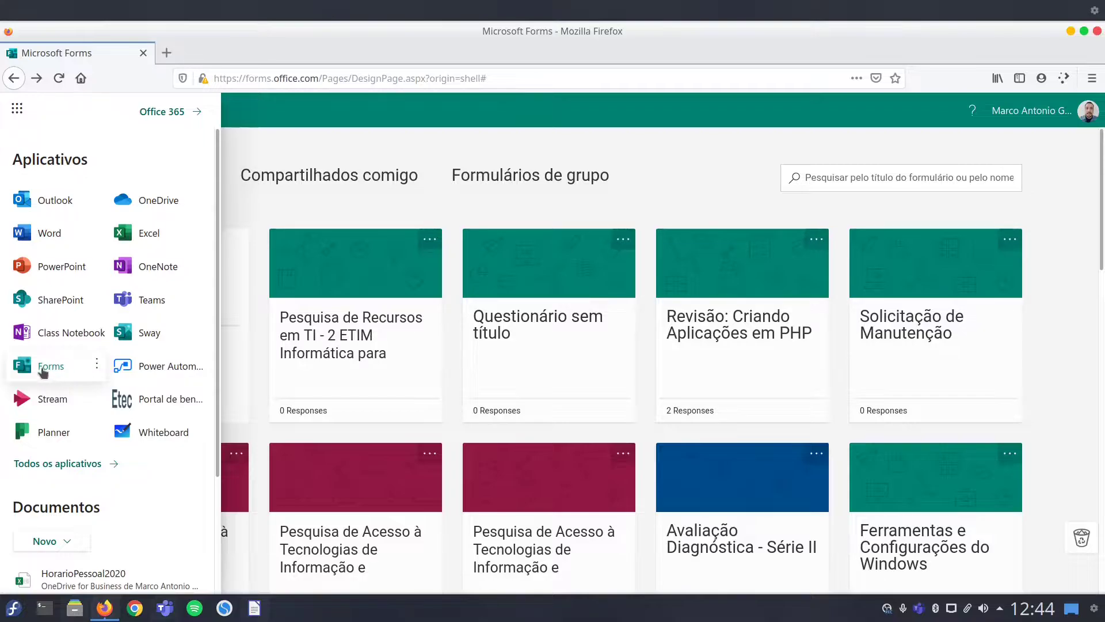
click(16, 109)
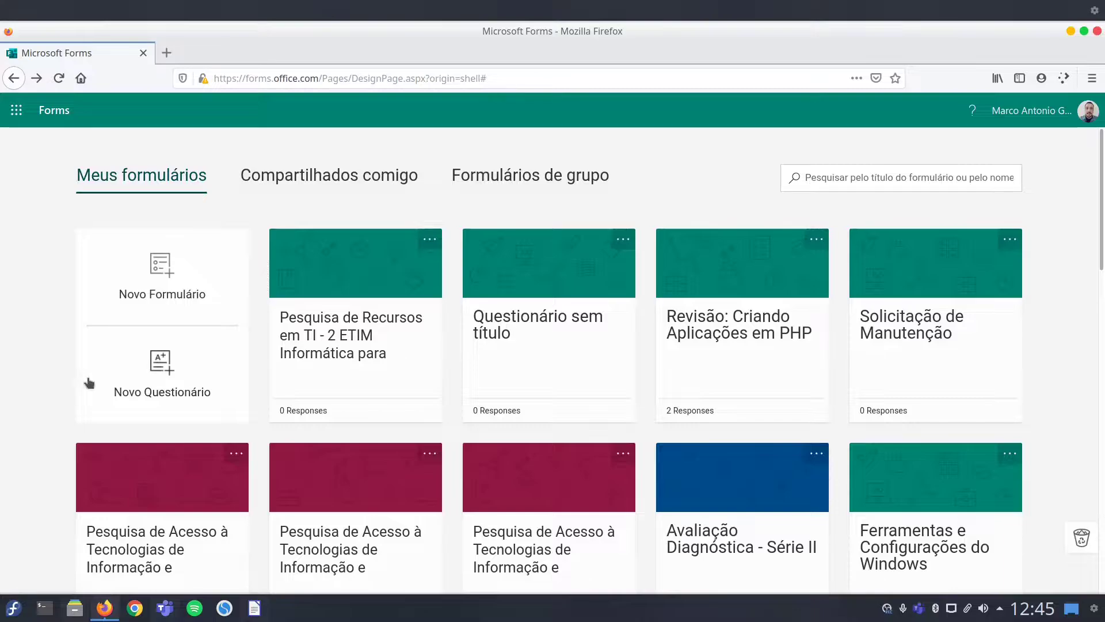
Step: Create a new quiz and title it "Revisão: Criando Aplicações em PHP", copying the title from the LibreOffice Writer document
click(168, 377)
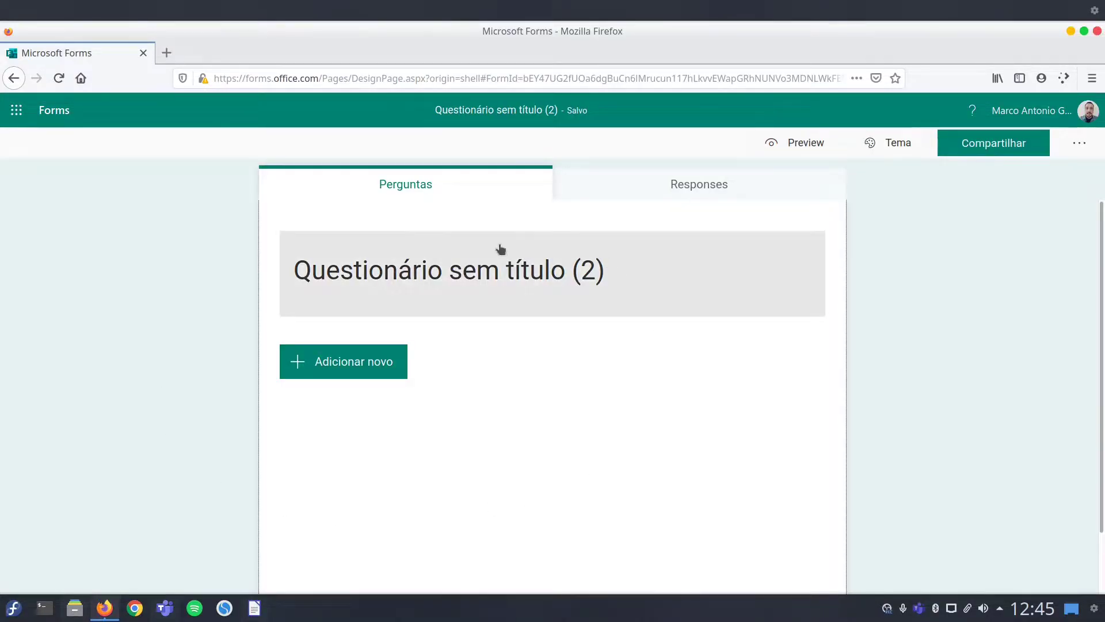
click(343, 265)
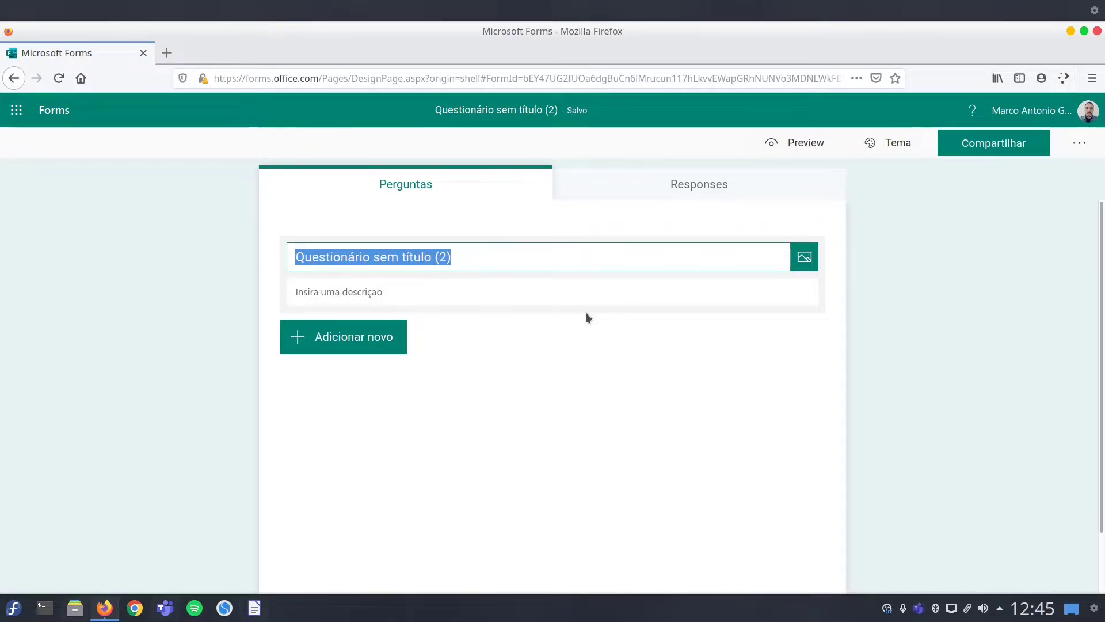
key(alt+Tab)
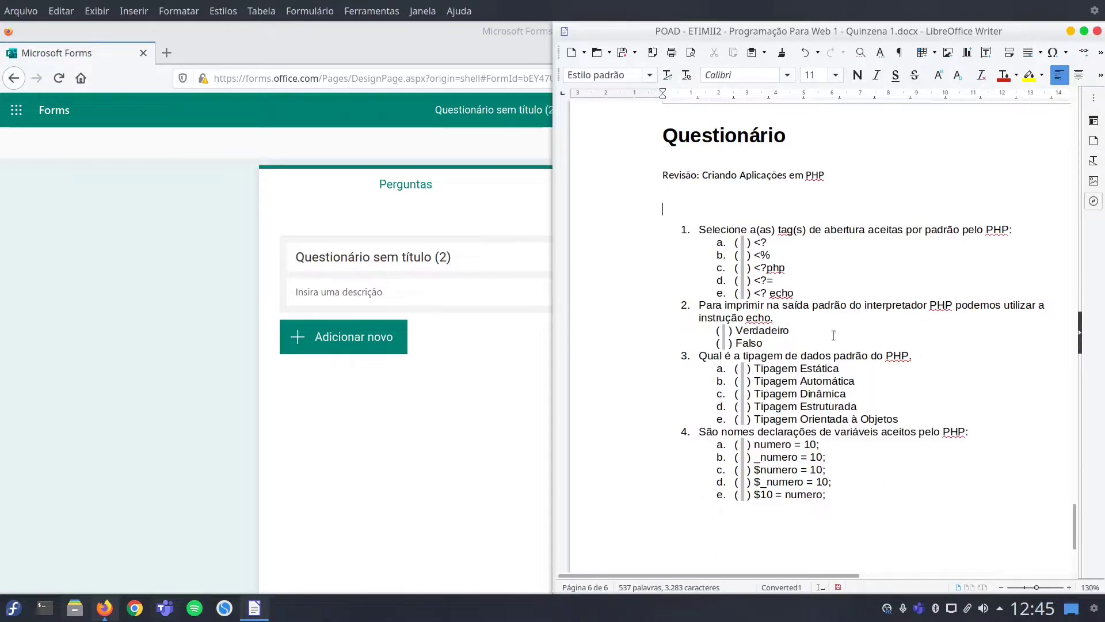
drag(827, 177, 645, 174)
key(ctrl+c)
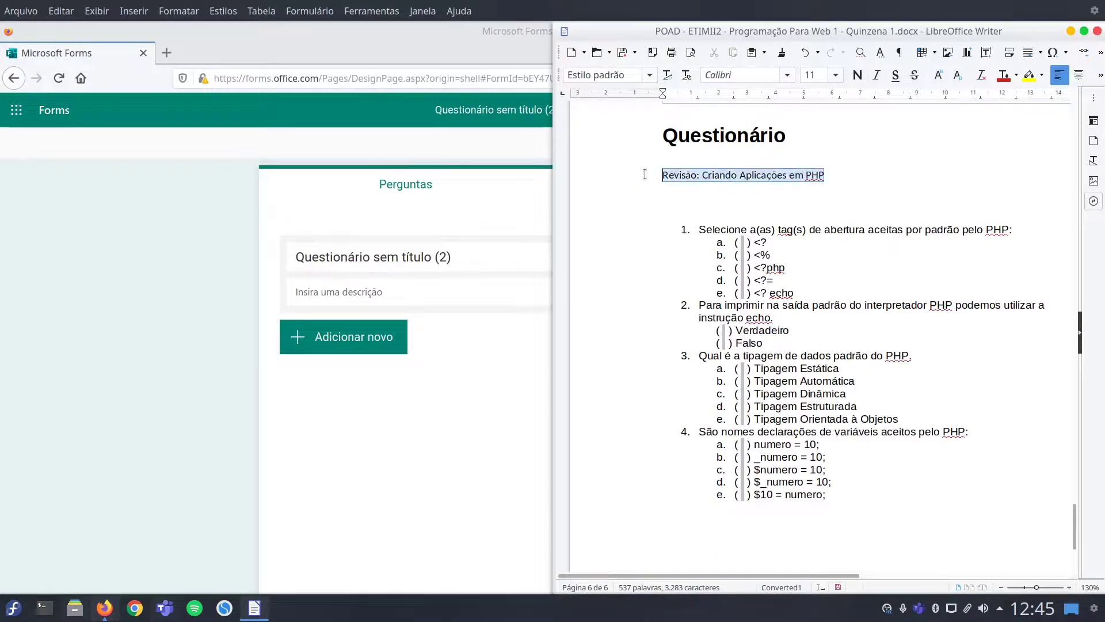
click(491, 257)
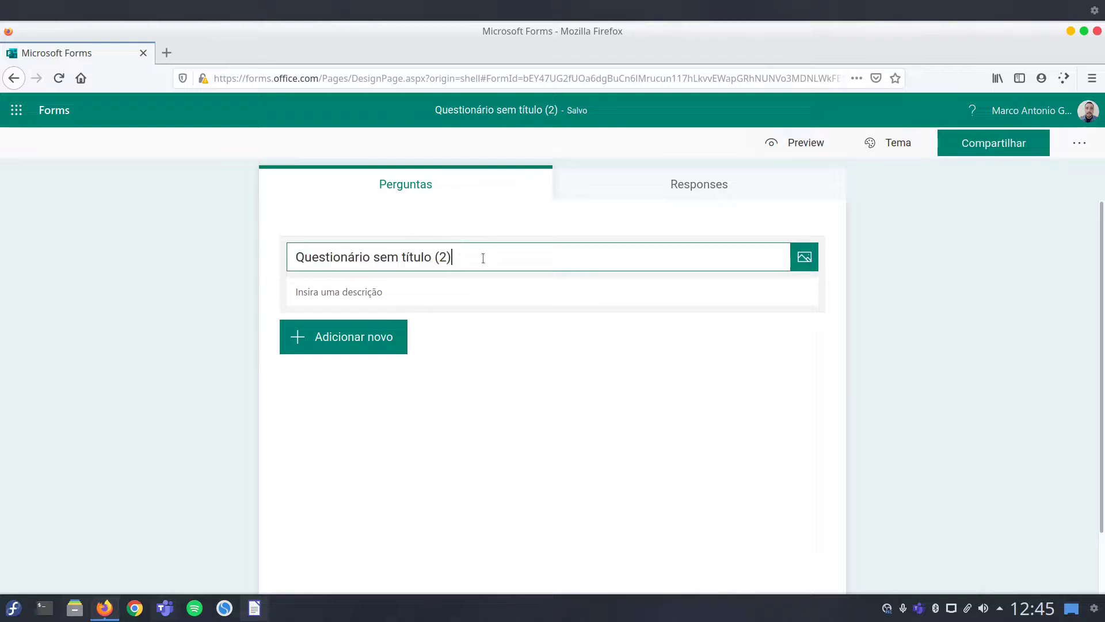
key(ctrl+a)
key(ctrl+v)
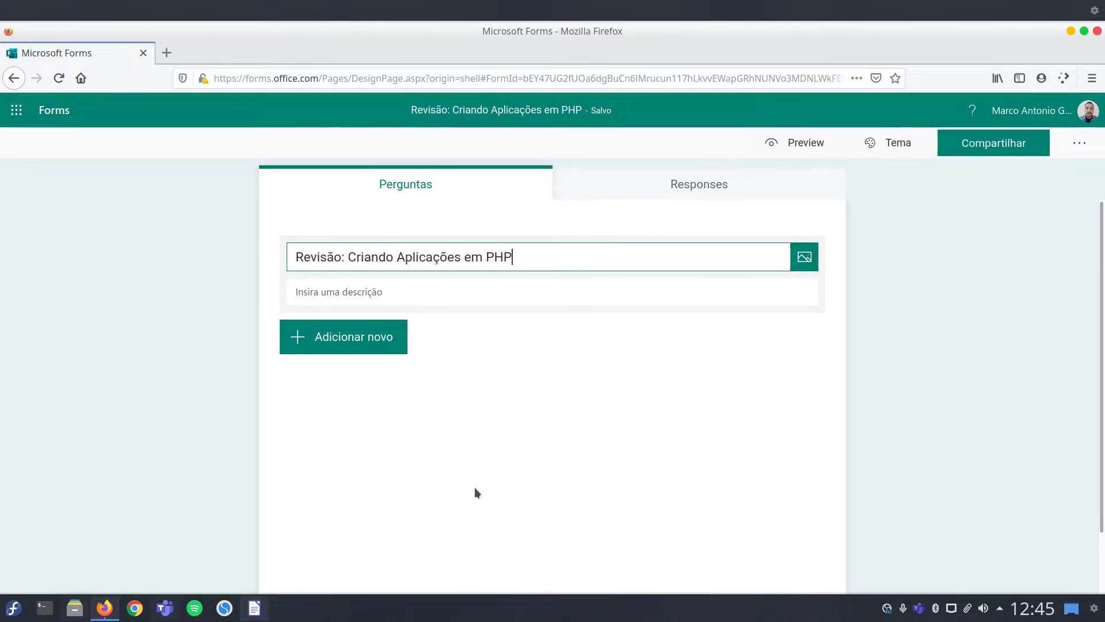
Step: Add a choice question worded "Selecione a(as) tag(s) de abertura aceitas por padrão pelo PHP:", copied from the LibreOffice Writer document
key(alt+Tab)
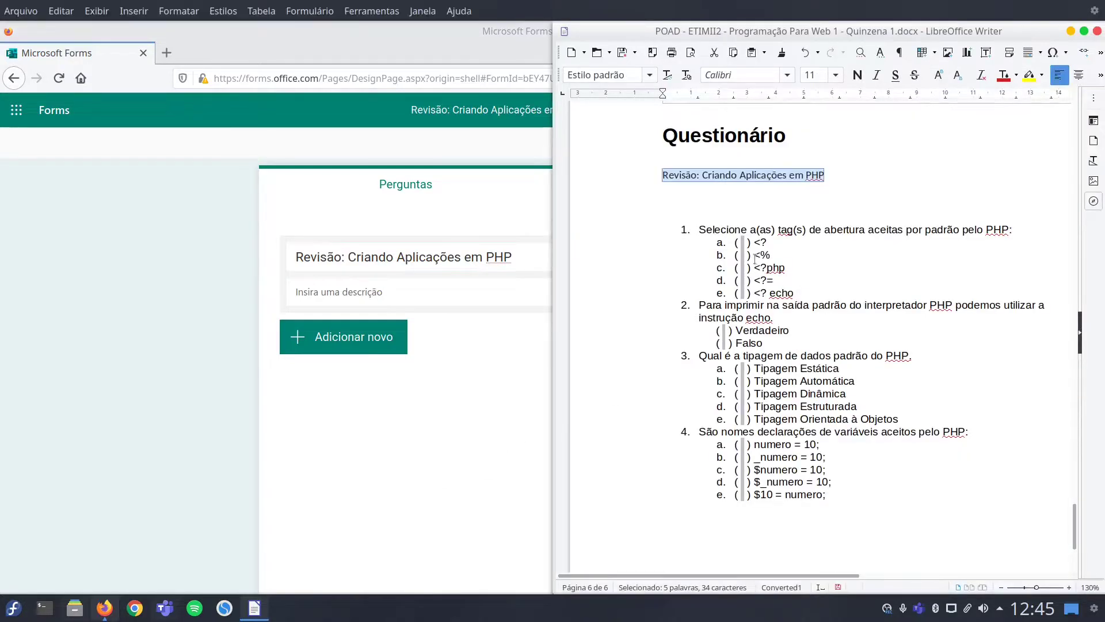
key(alt+Tab)
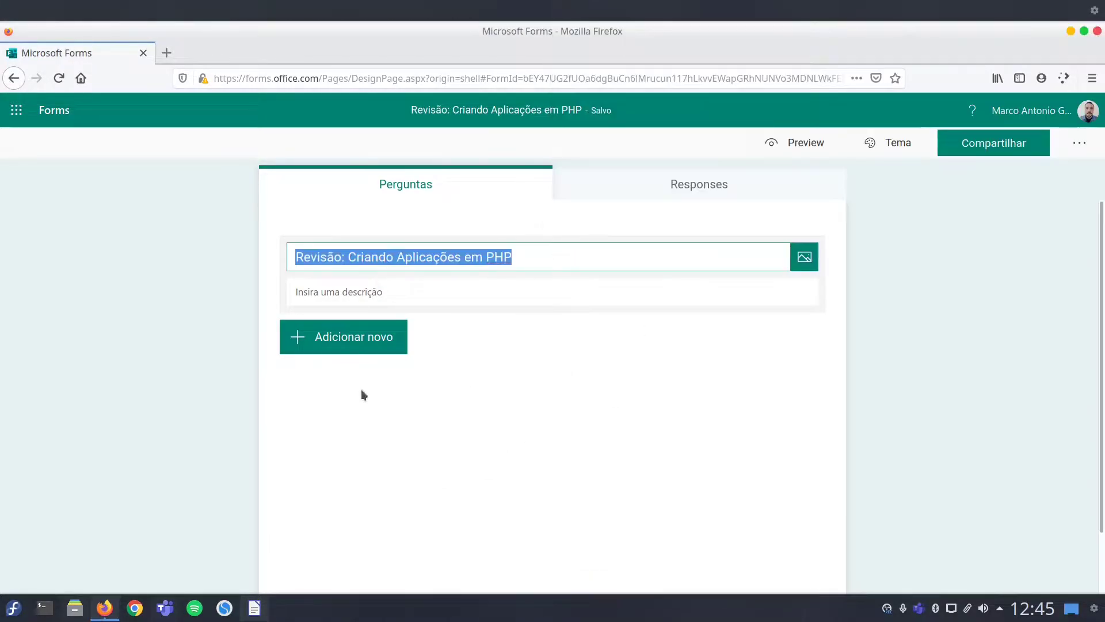
click(345, 350)
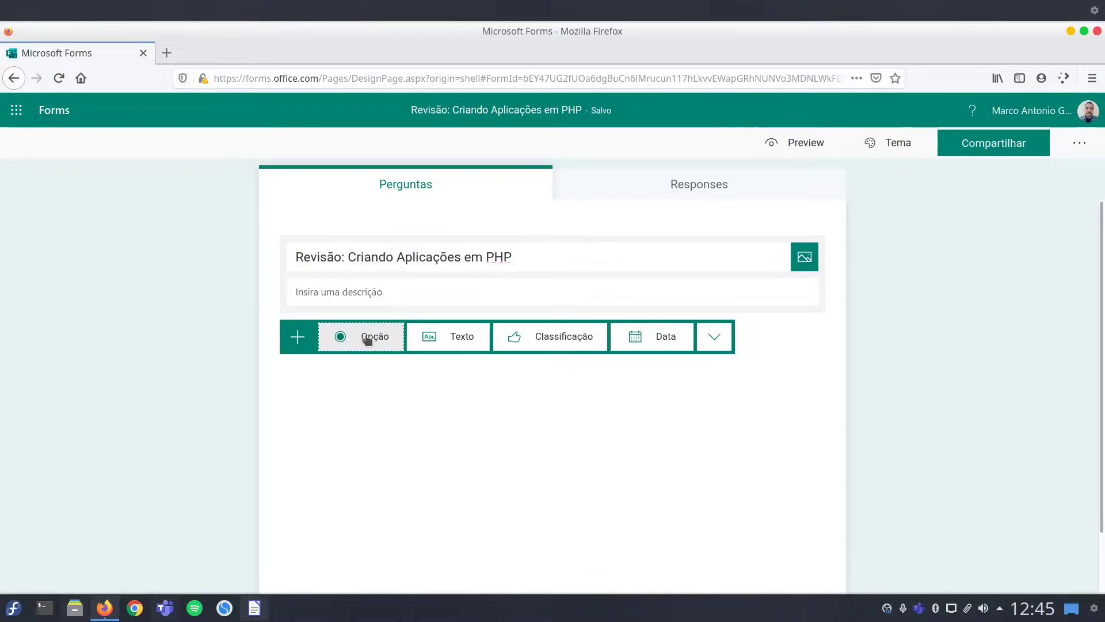
click(368, 344)
key(alt+Tab)
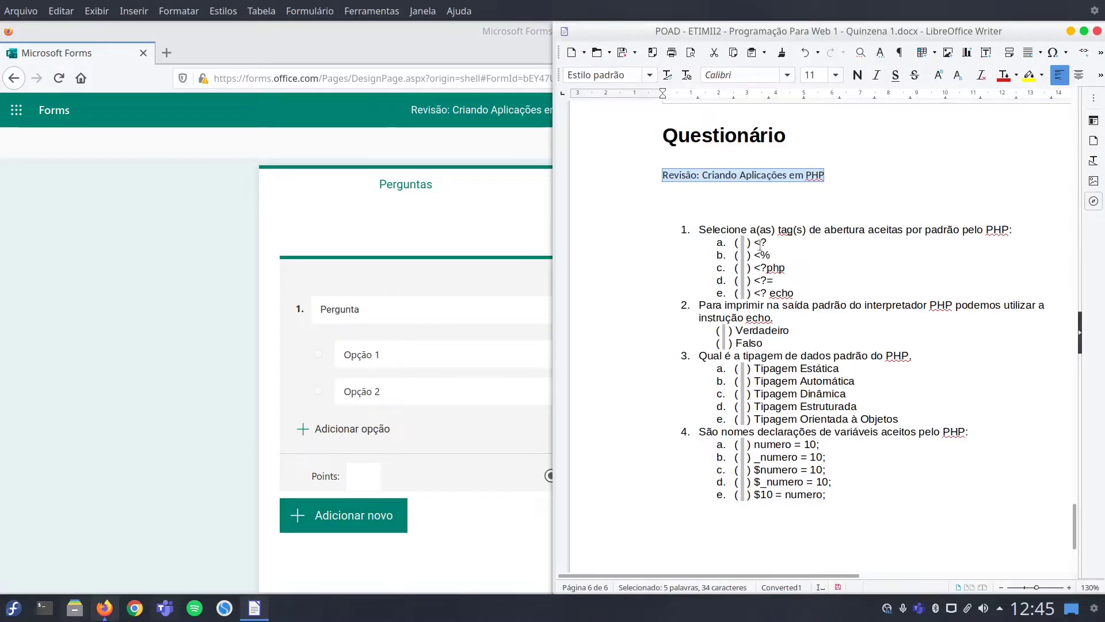
drag(1015, 231, 701, 219)
key(ctrl+c)
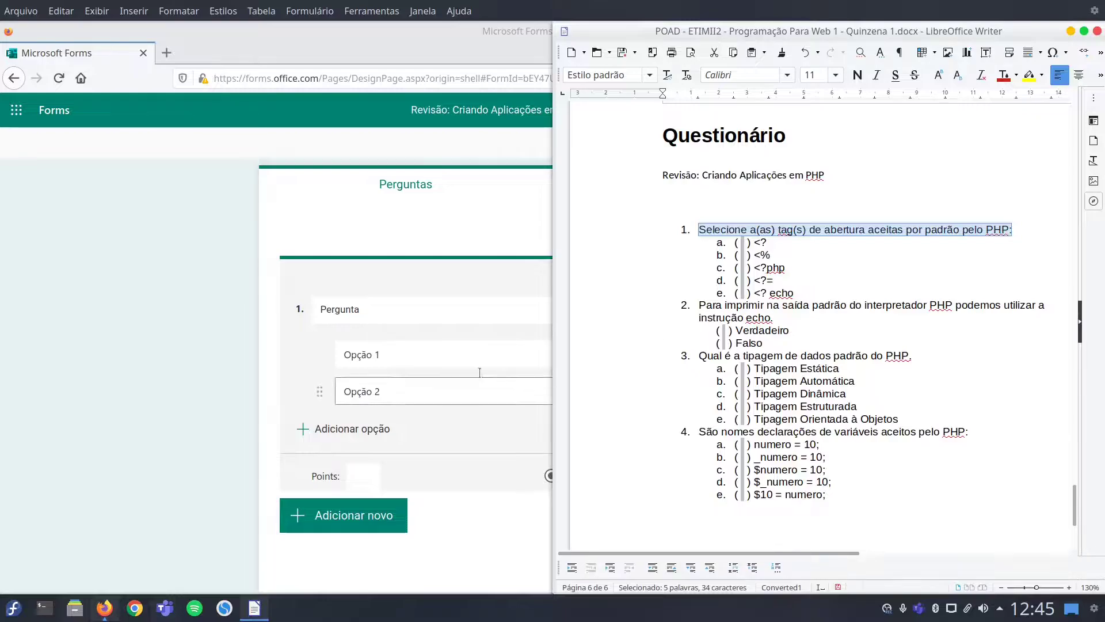
click(377, 311)
key(ctrl+a)
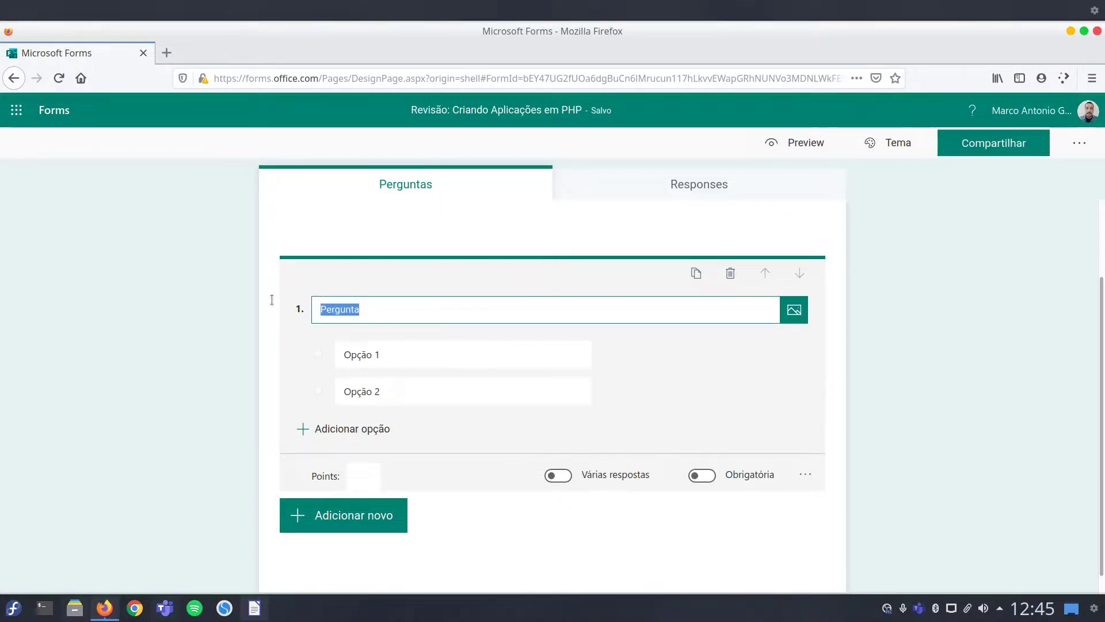
key(ctrl+v)
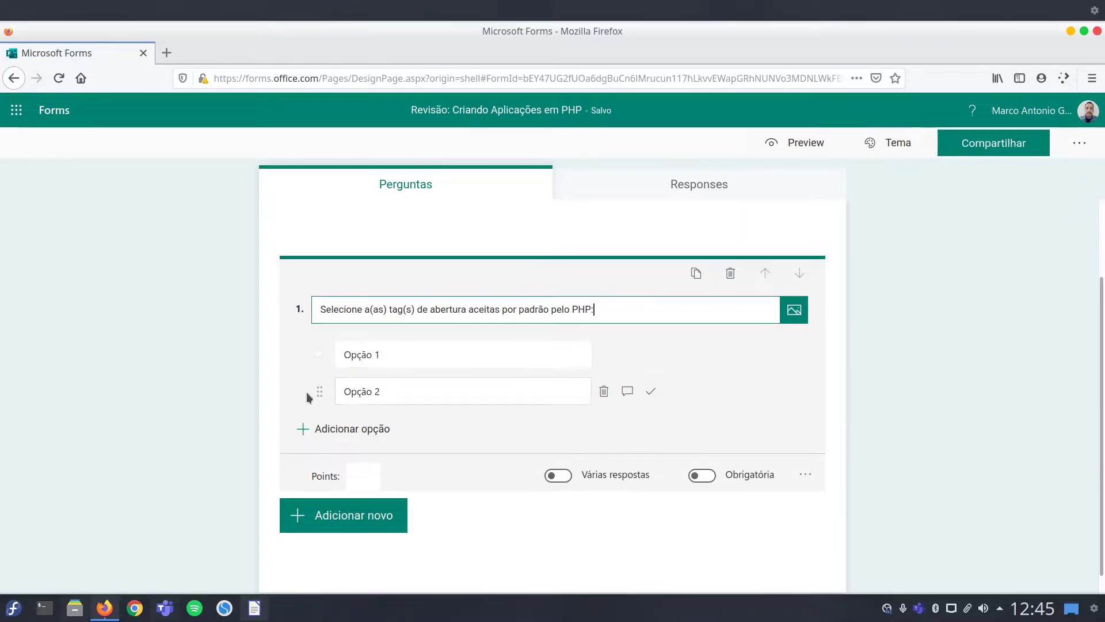
Step: Set the first answer option of question 1 to "<?", copied from alternative a in the Writer document
key(alt+Tab)
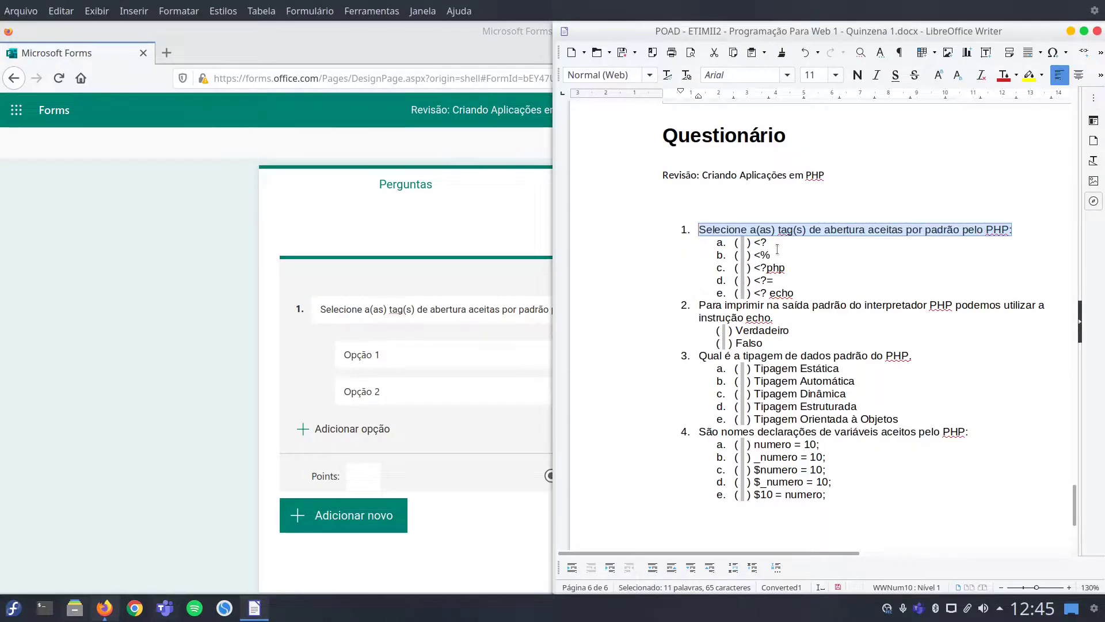
drag(770, 243, 752, 242)
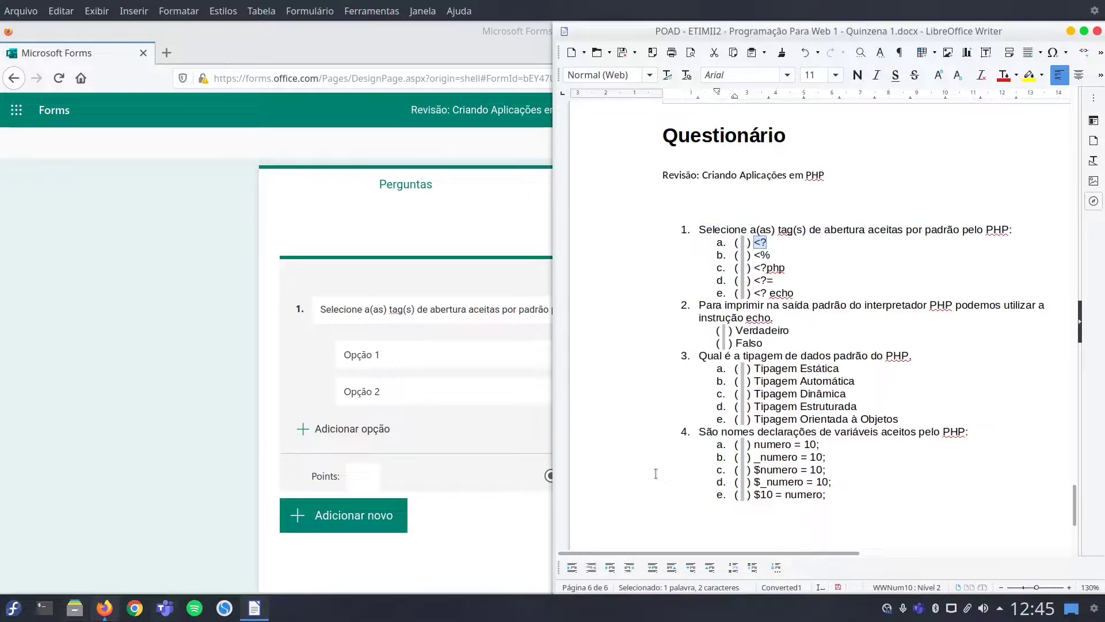
key(ctrl+c)
key(alt+Tab)
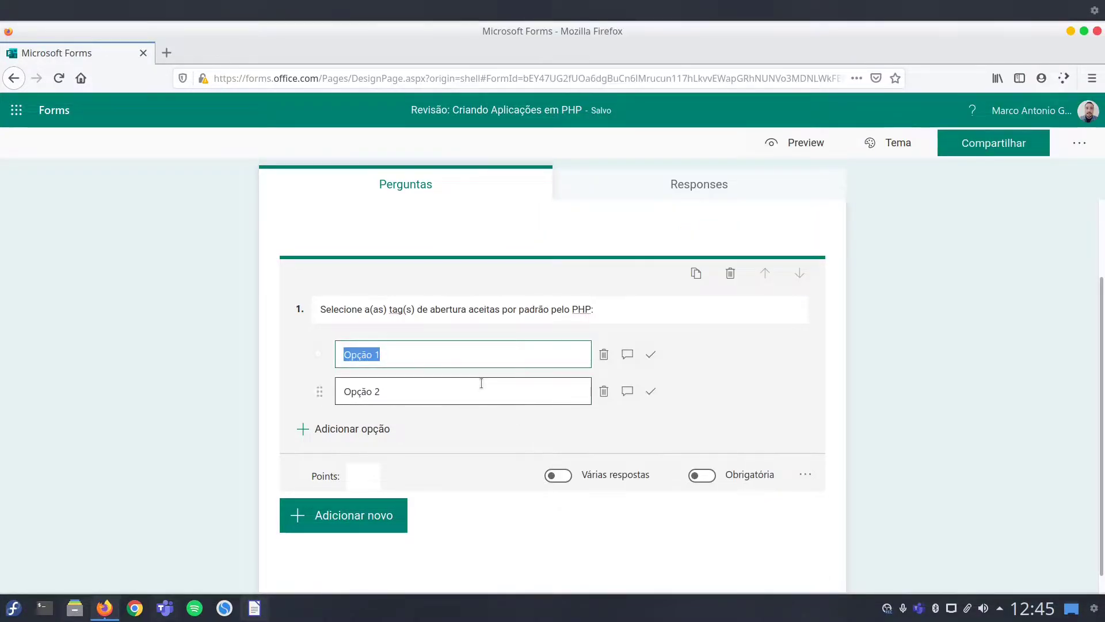
key(ctrl+v)
Step: Set the second answer option of question 1 to "<%", copied from alternative b in the Writer document
key(alt+Tab)
drag(771, 254, 757, 254)
key(ctrl+c)
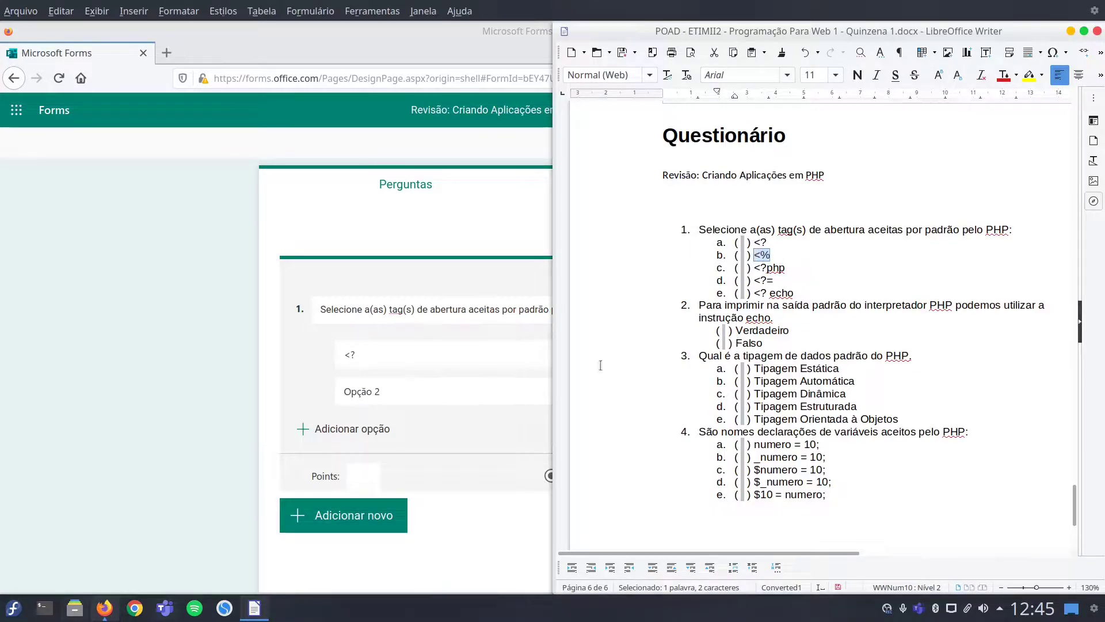
key(alt+Tab)
click(440, 390)
key(ctrl+v)
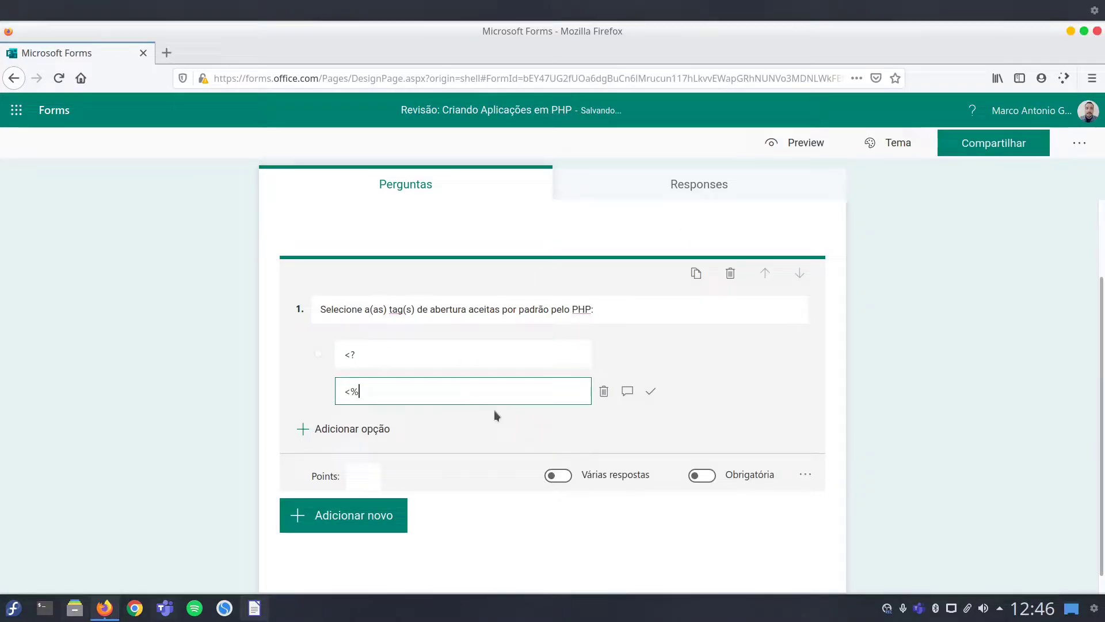
Step: Add a third answer option to question 1 reading "<?php", copied from alternative c in the Writer document
click(338, 432)
key(alt+Tab)
click(777, 268)
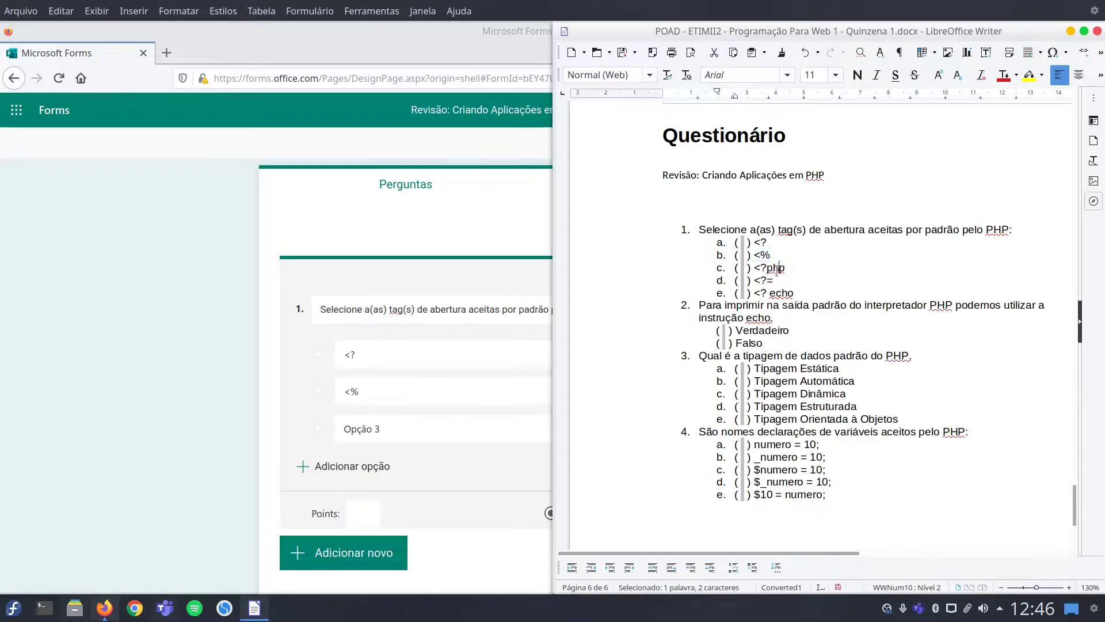
drag(785, 268, 750, 268)
key(ctrl+c)
key(alt+Tab)
click(406, 427)
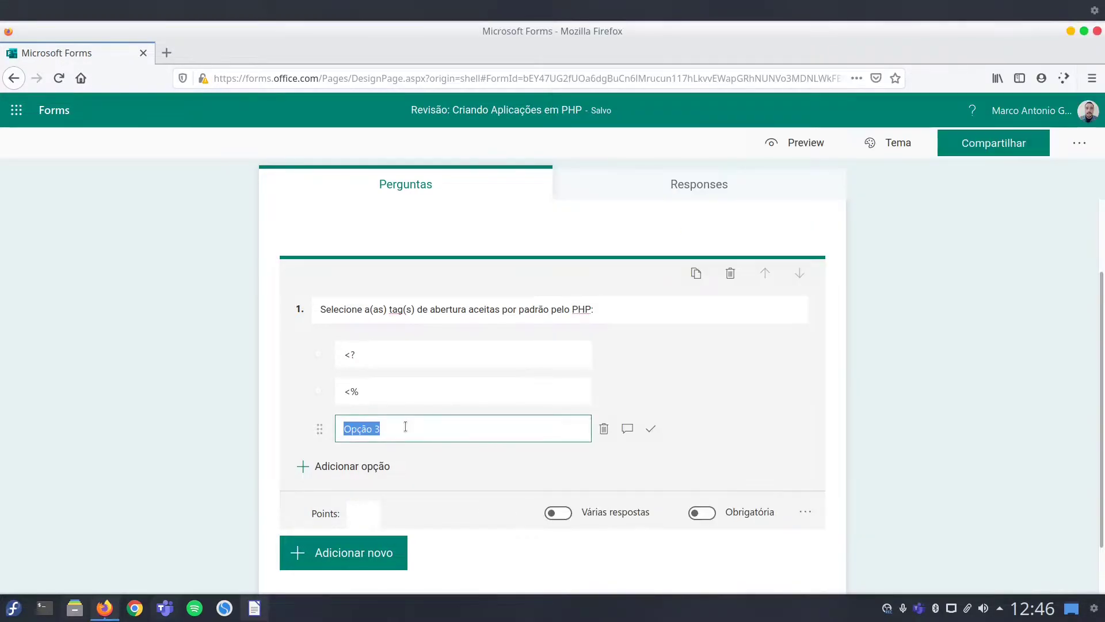
drag(405, 428, 228, 427)
key(ctrl+v)
Step: Add a fourth answer option to question 1 reading "<?=", copied from alternative d in the Writer document
key(alt+Tab)
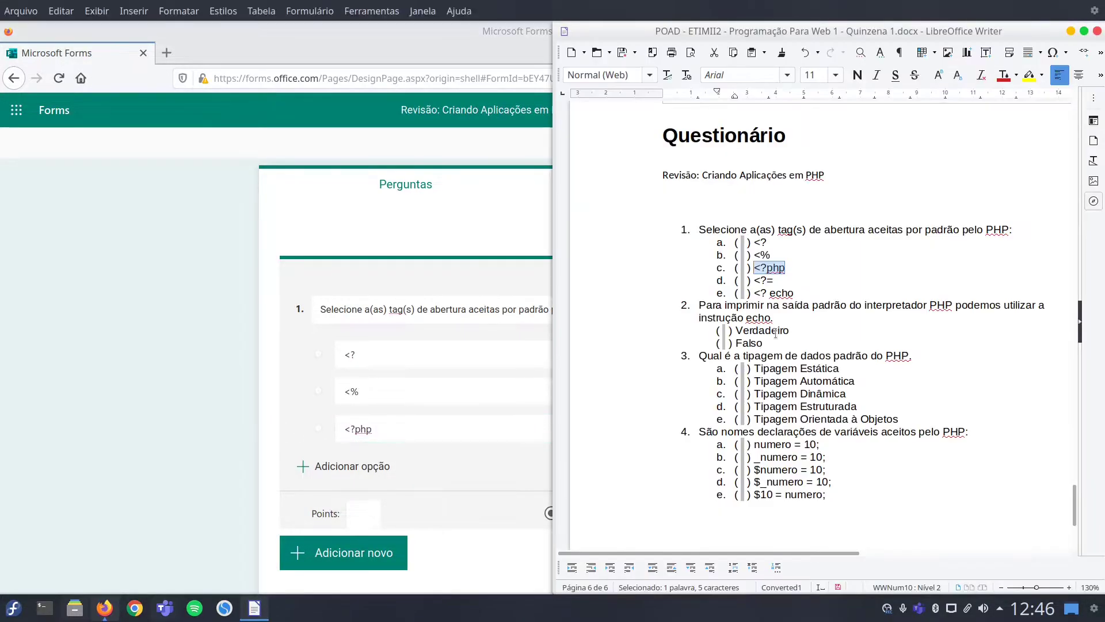
drag(777, 281, 768, 281)
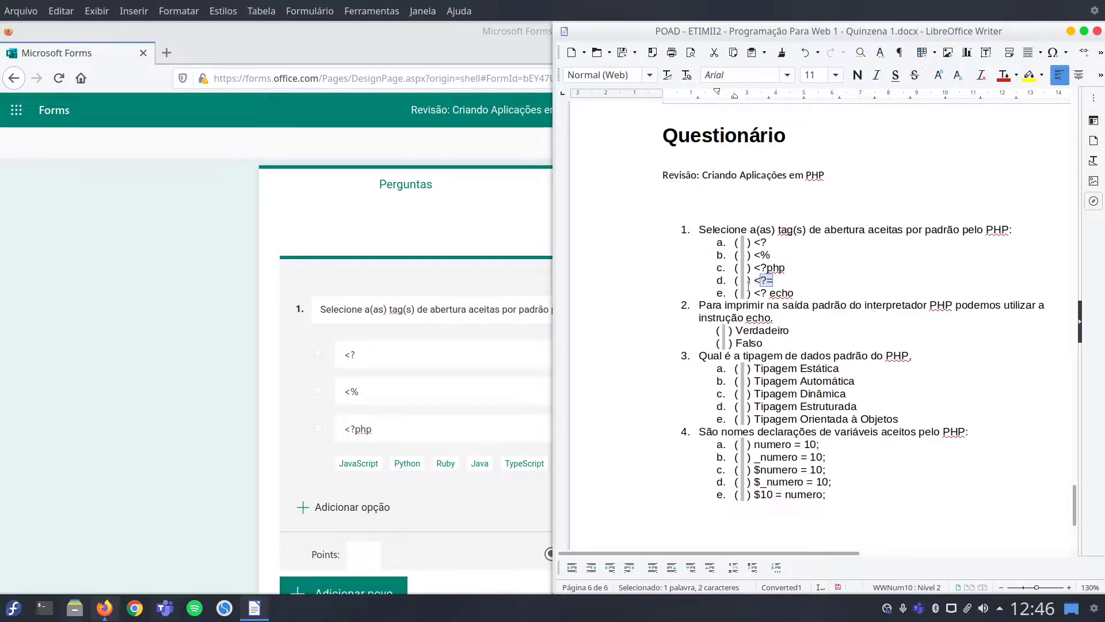
key(ctrl+c)
key(alt+Tab)
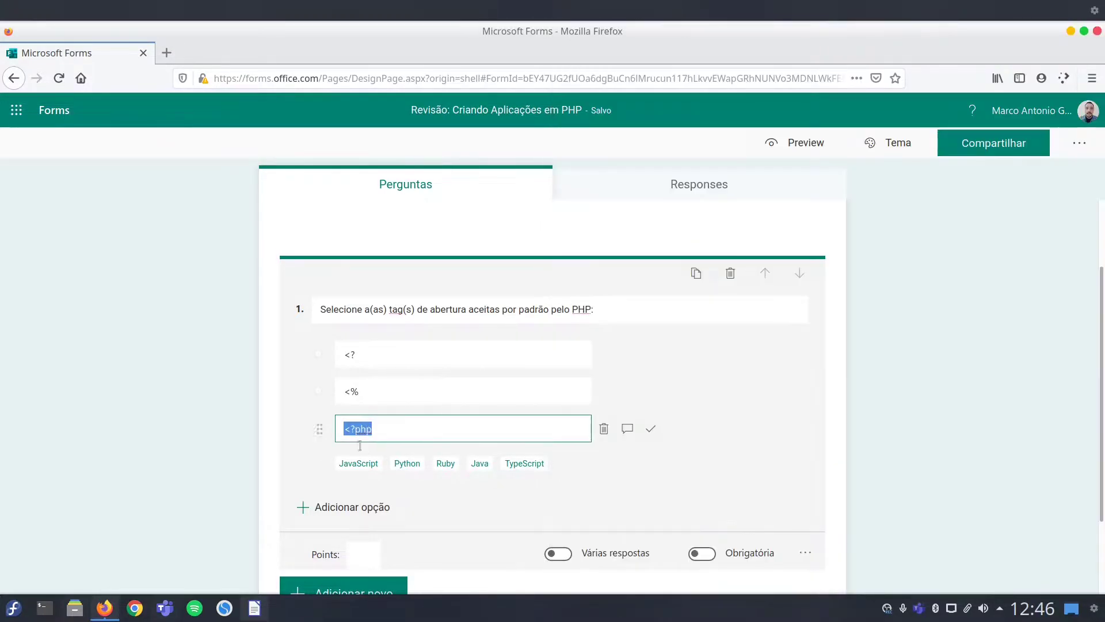
click(337, 506)
key(ctrl+v)
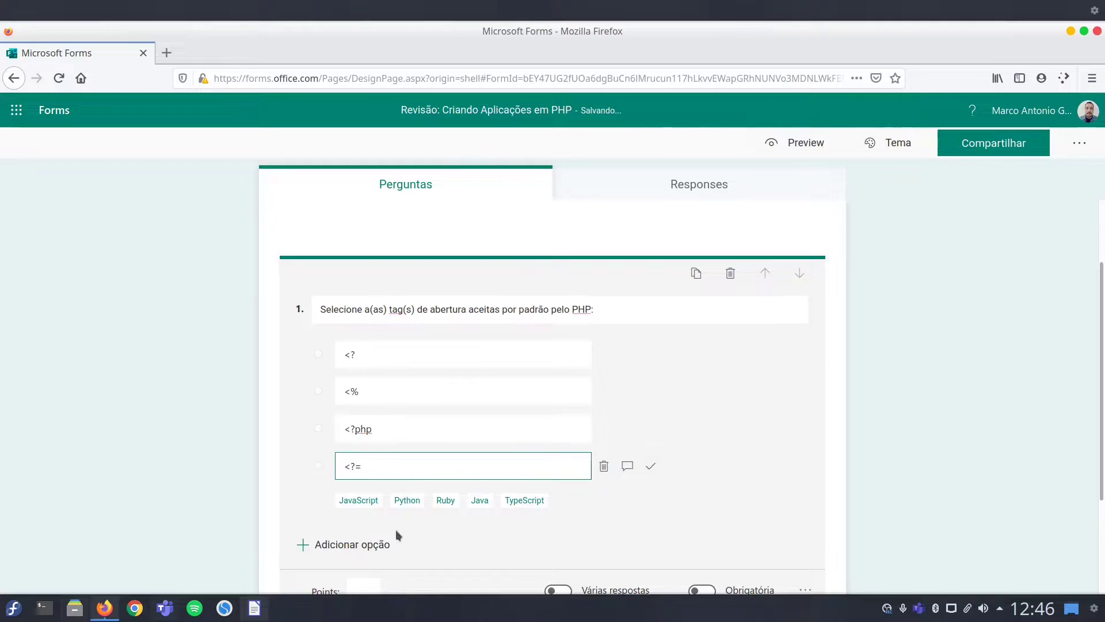
Step: Add a fifth answer option reading "<? echo", copied from alternative e in the Writer document, and close the question editor
key(alt+Tab)
drag(802, 291, 751, 293)
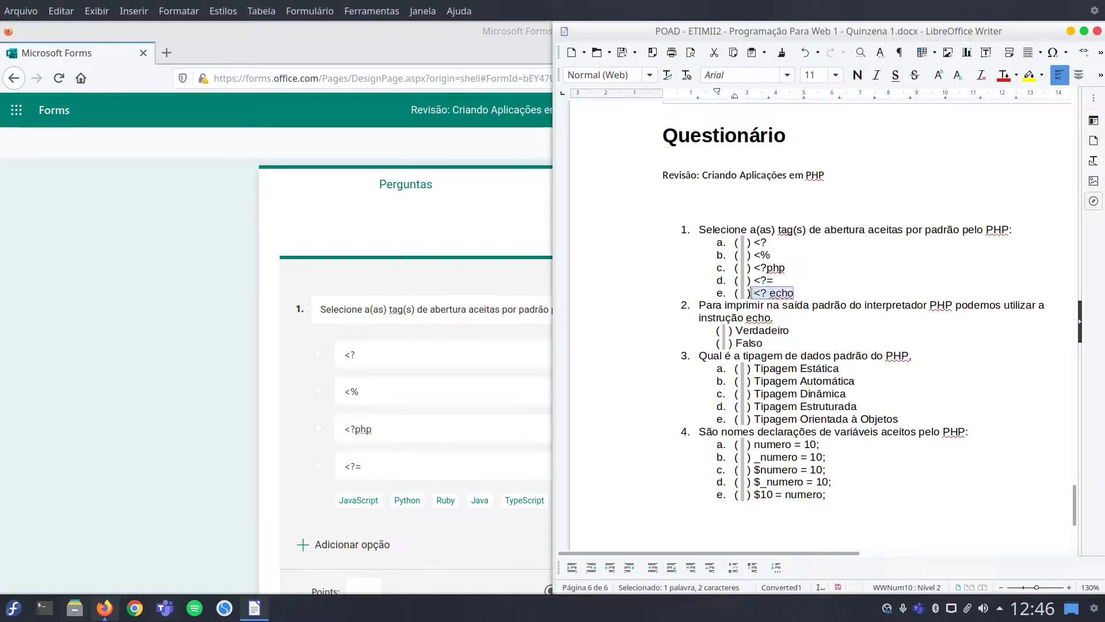
key(ctrl+c)
key(alt+Tab)
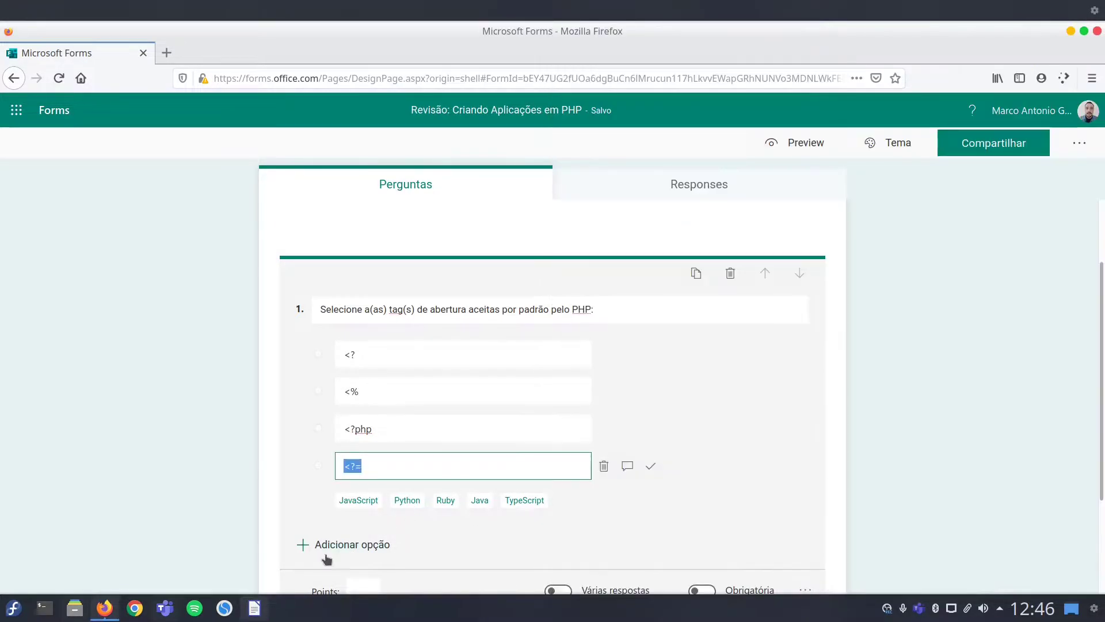
click(343, 544)
key(ctrl+v)
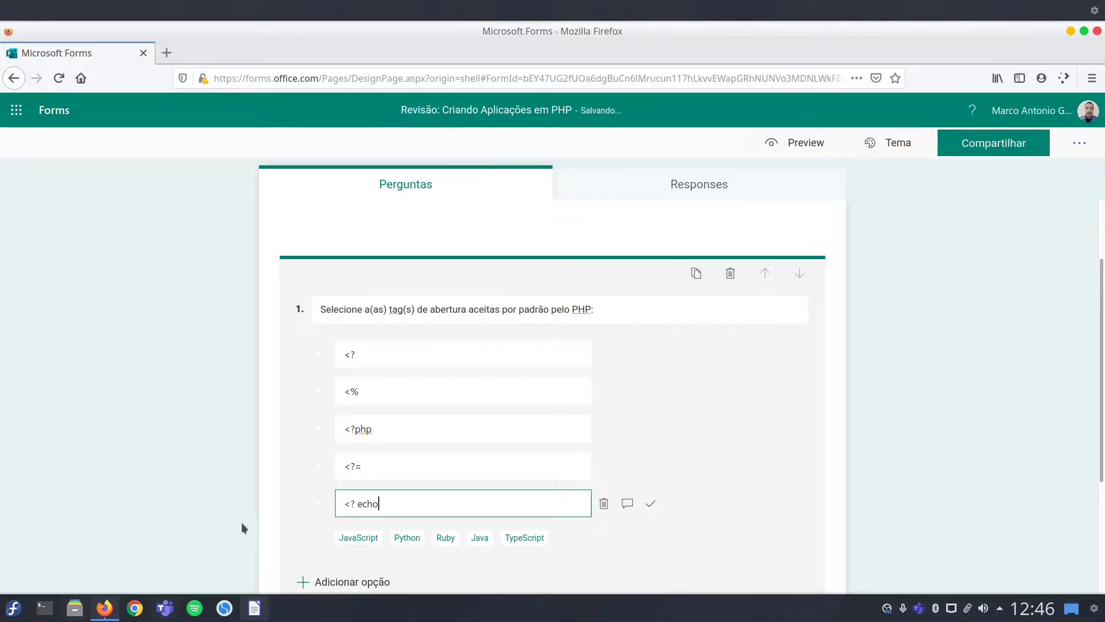
click(879, 429)
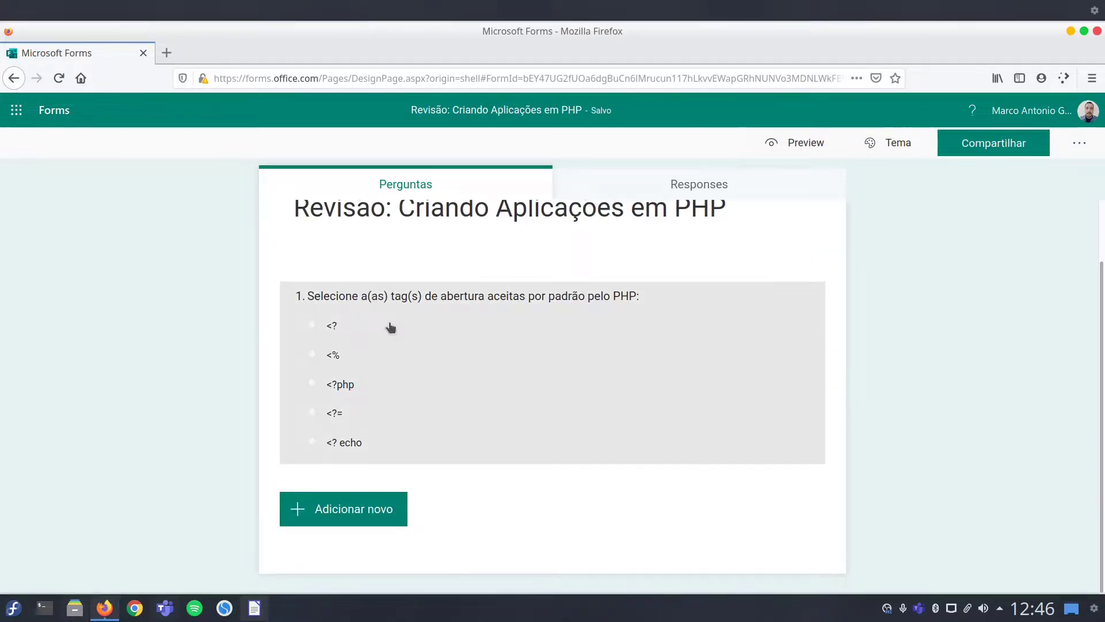
Step: Allow multiple answers on question 1 and mark "<?php" and "<?=" as the correct answers
click(397, 374)
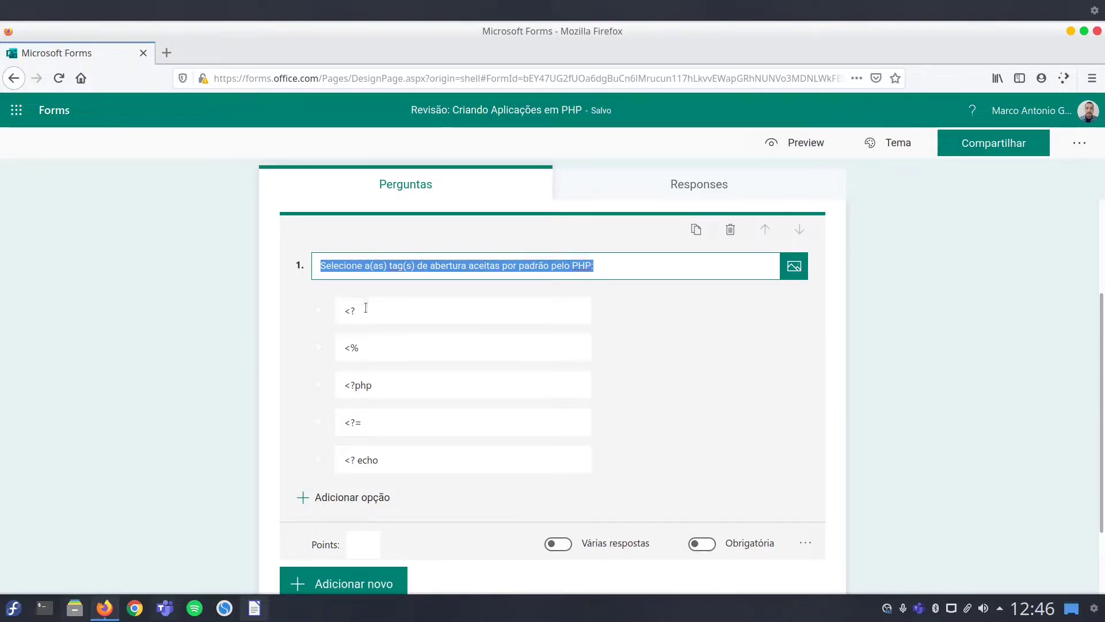
click(557, 545)
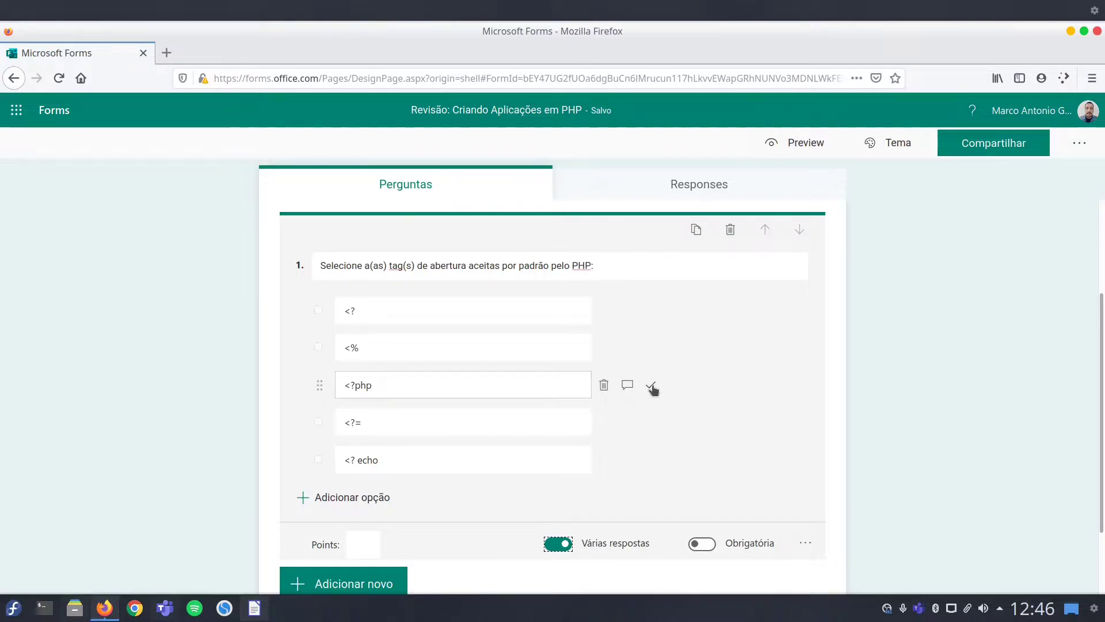
click(652, 389)
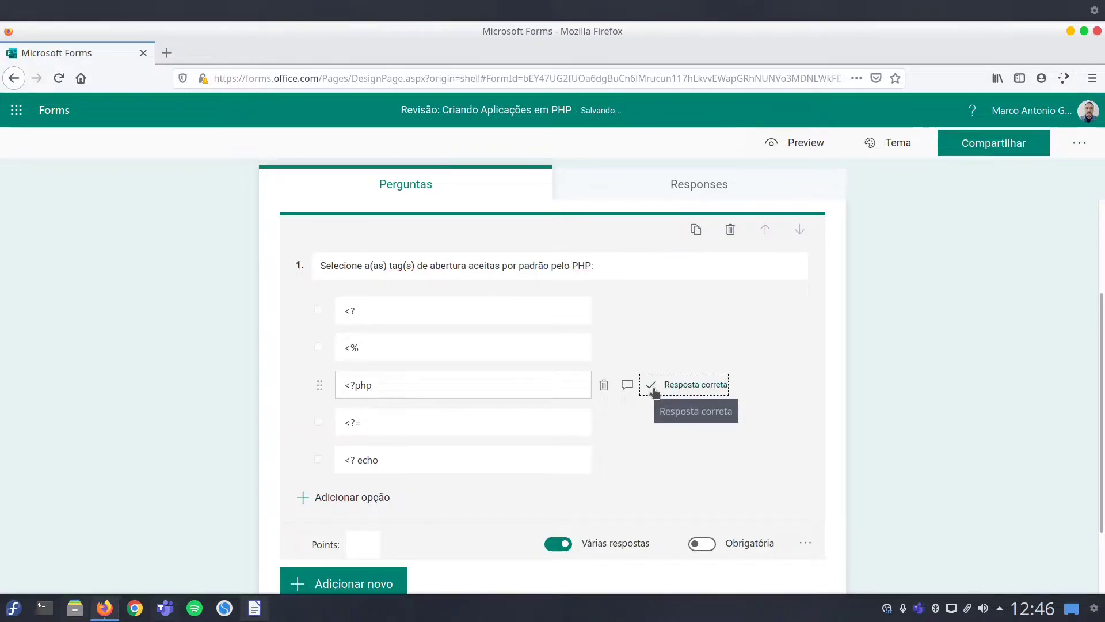
click(652, 424)
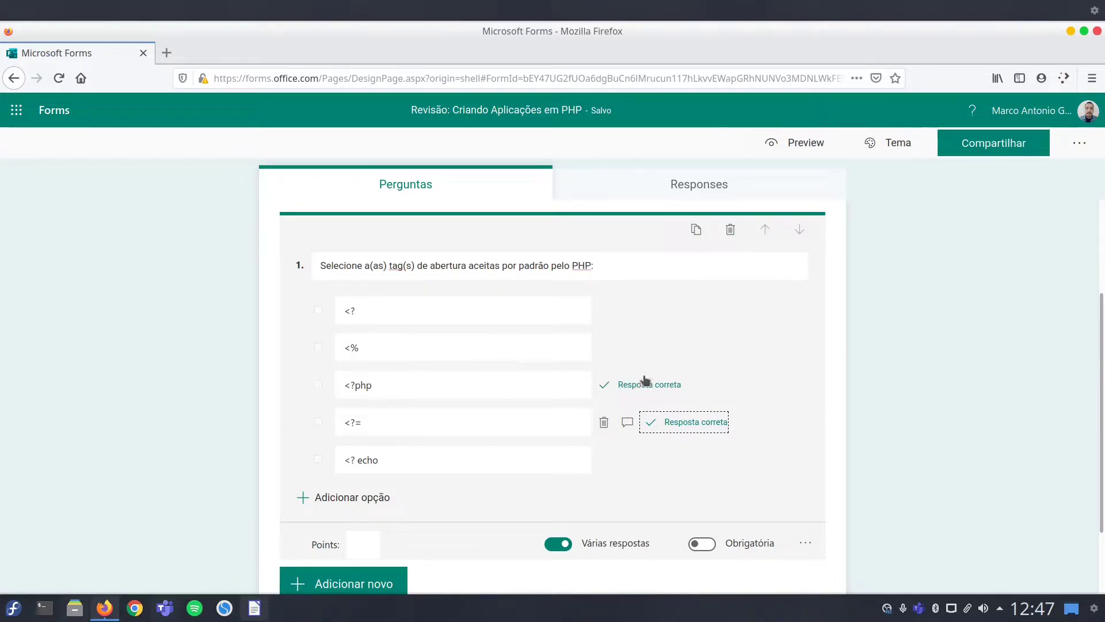
click(538, 347)
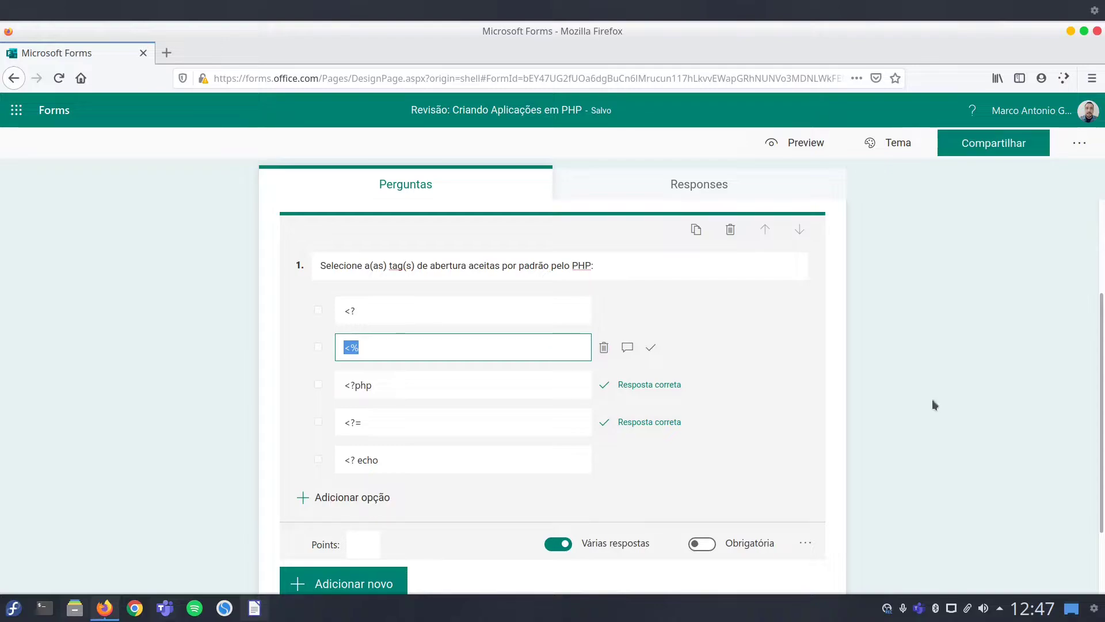
Step: Make question 1 mandatory, leaving its points value blank
click(361, 546)
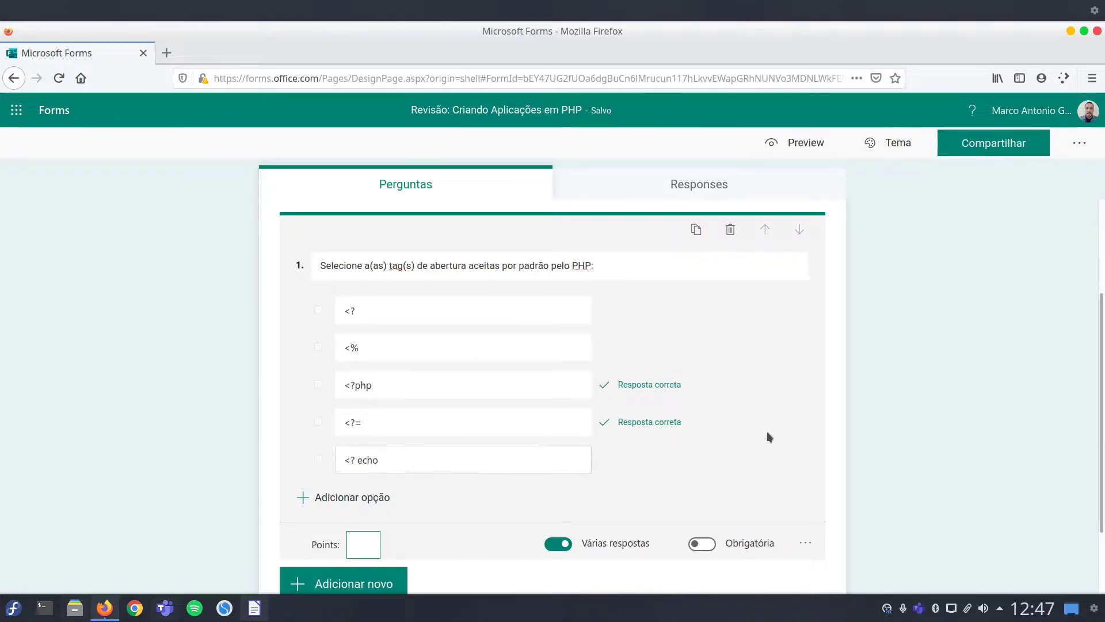
click(704, 547)
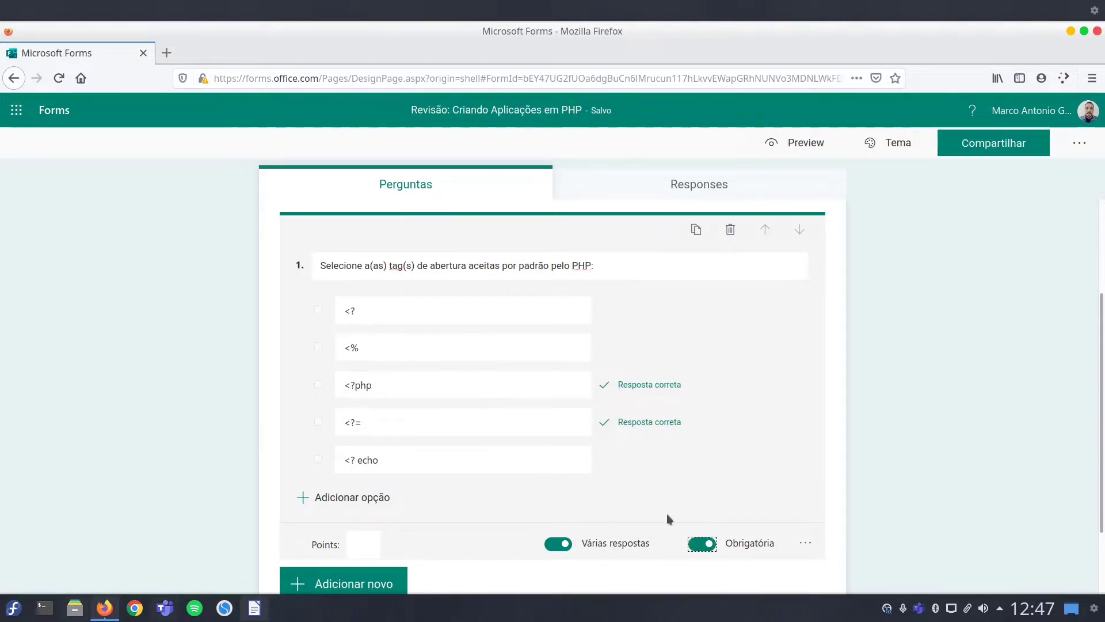
click(705, 547)
click(704, 548)
Step: Add a choice question 2 titled "Para imprimir na saída padrão do interpretador PHP podemos utilizar a instrução echo.", copied from the Writer document
click(351, 586)
click(368, 584)
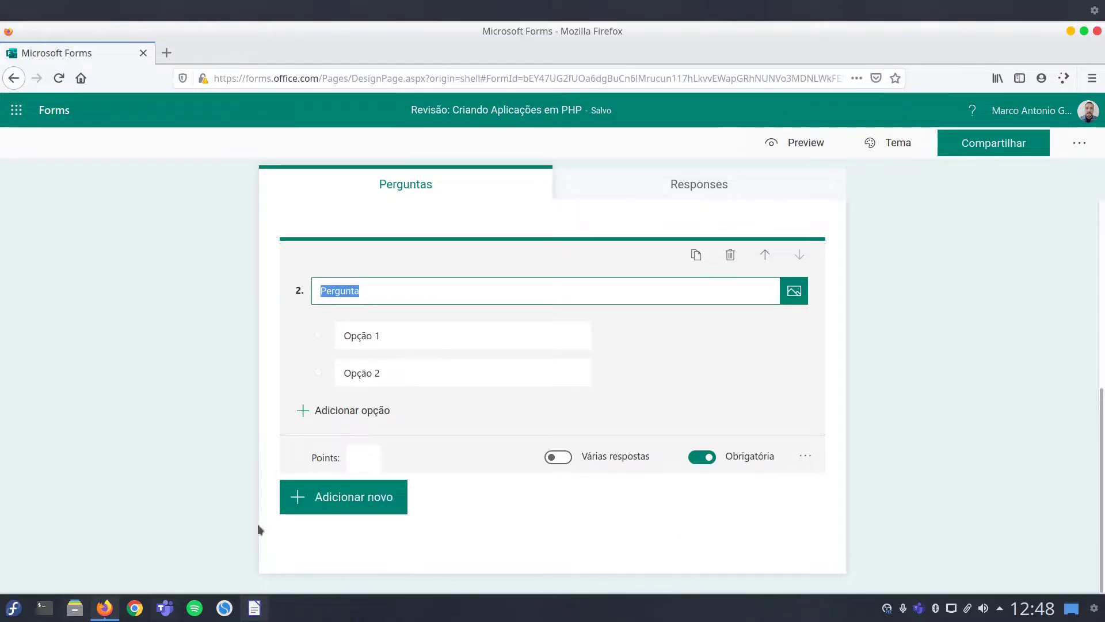
key(alt+Tab)
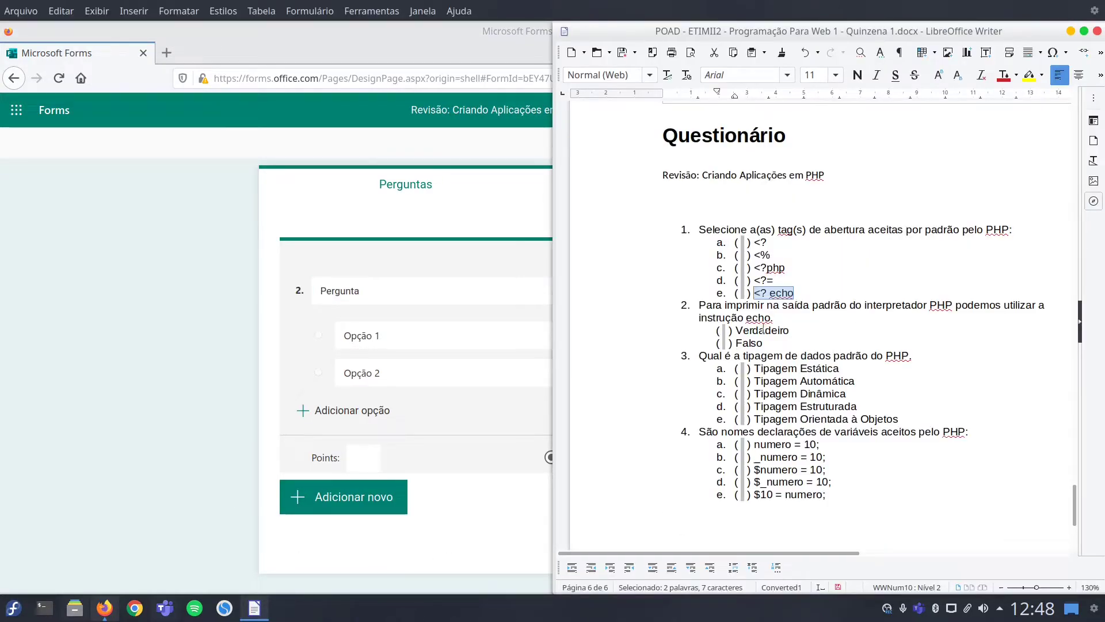
drag(775, 318, 703, 305)
key(ctrl+c)
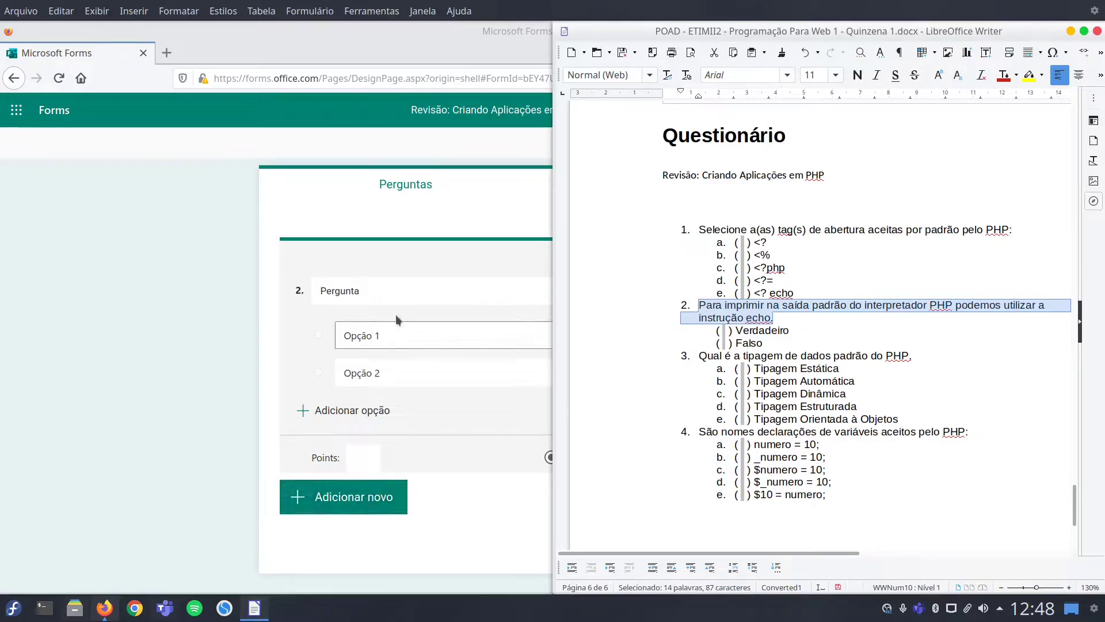
key(alt+Tab)
click(378, 291)
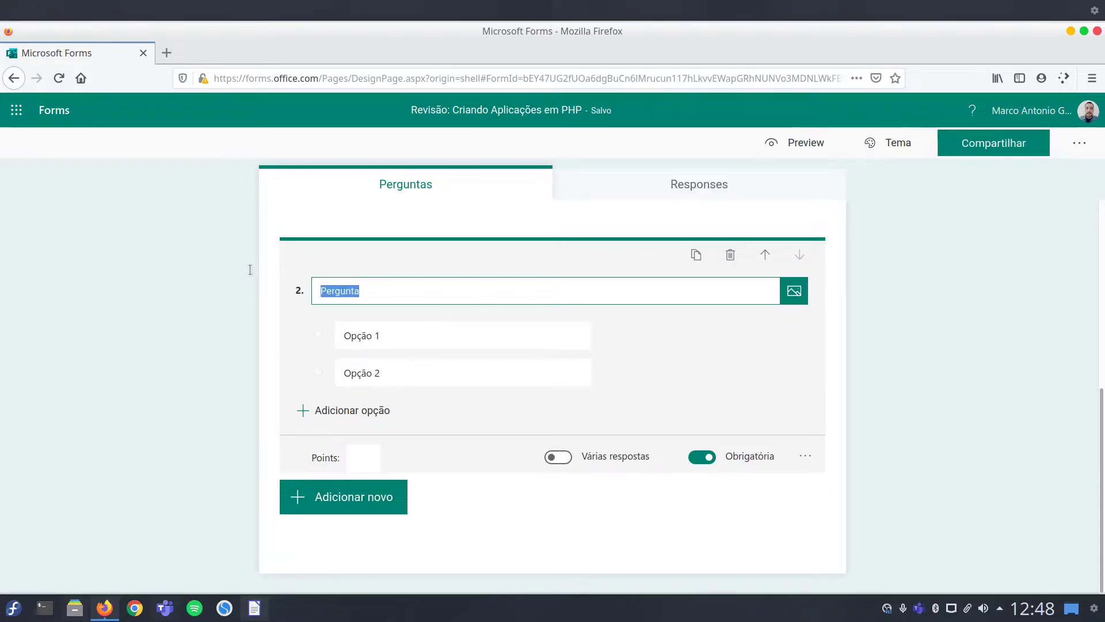
key(ctrl+v)
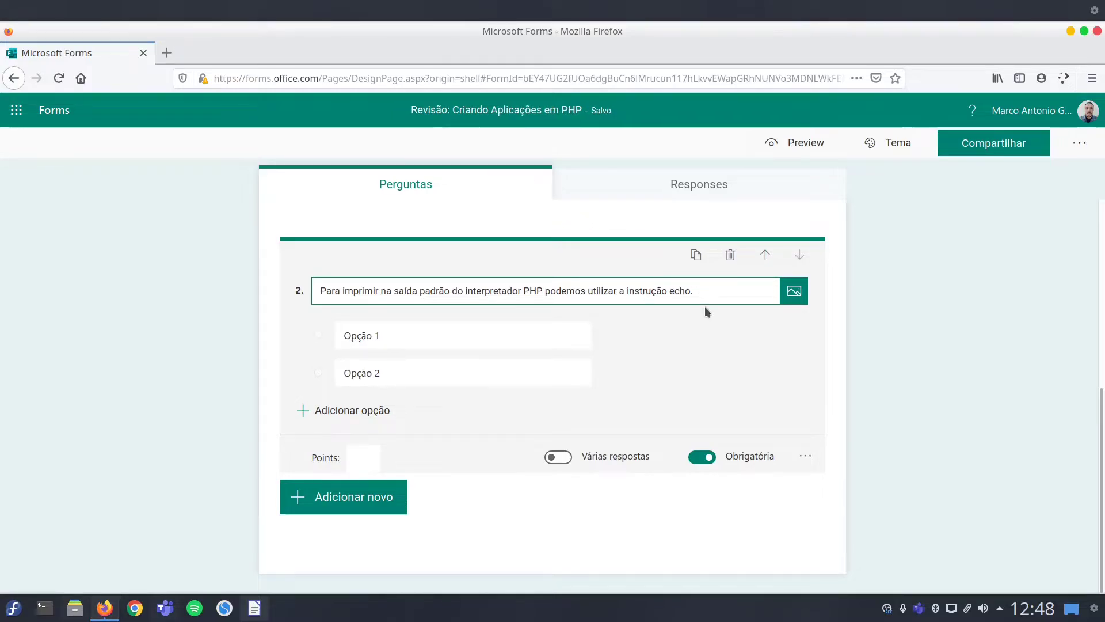
Step: Set the first answer option of question 2 to "Verdadeiro", copied from the Writer document
key(alt+Tab)
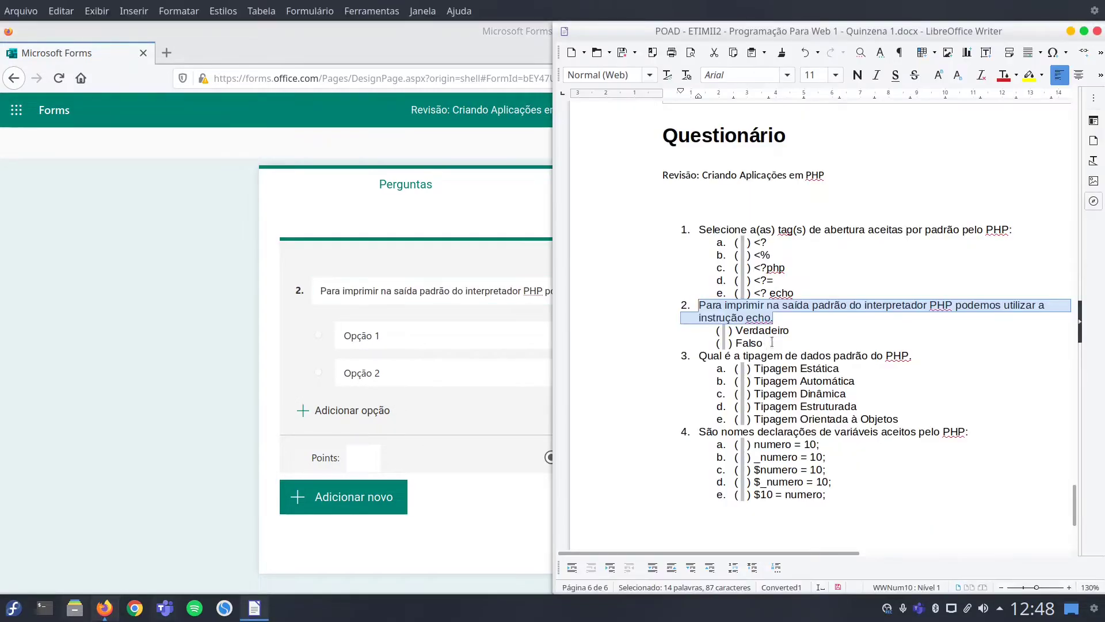
drag(789, 331, 735, 331)
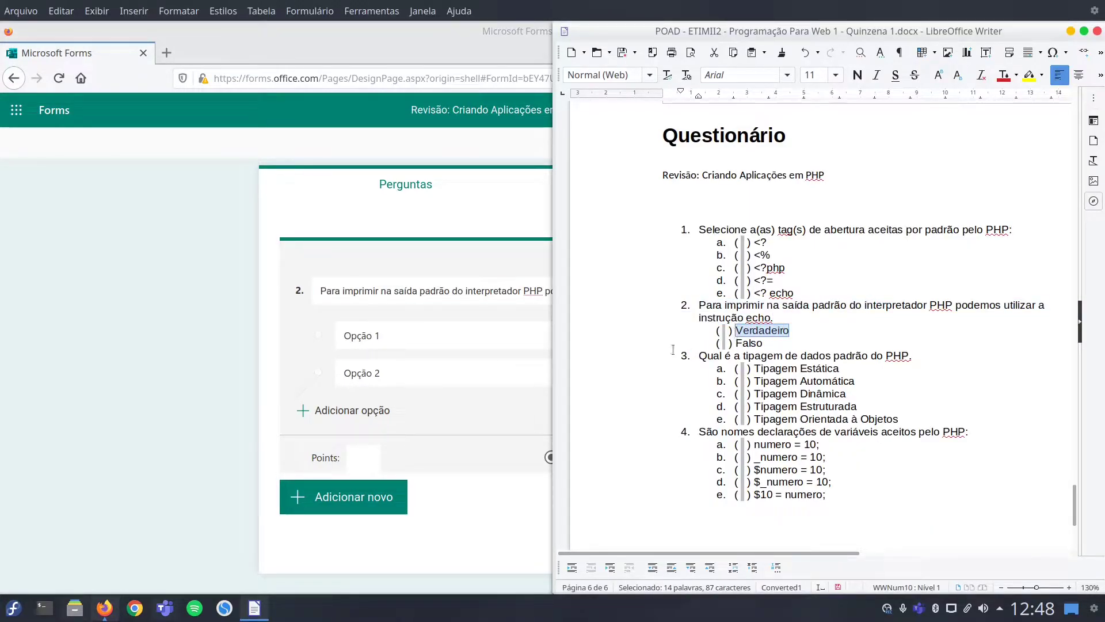
key(ctrl+c)
key(alt+Tab)
click(434, 331)
key(ctrl+v)
Step: Set the second option of question 2 to "Falso", copied from the Writer document, and mark "Verdadeiro" as the correct answer
key(alt+Tab)
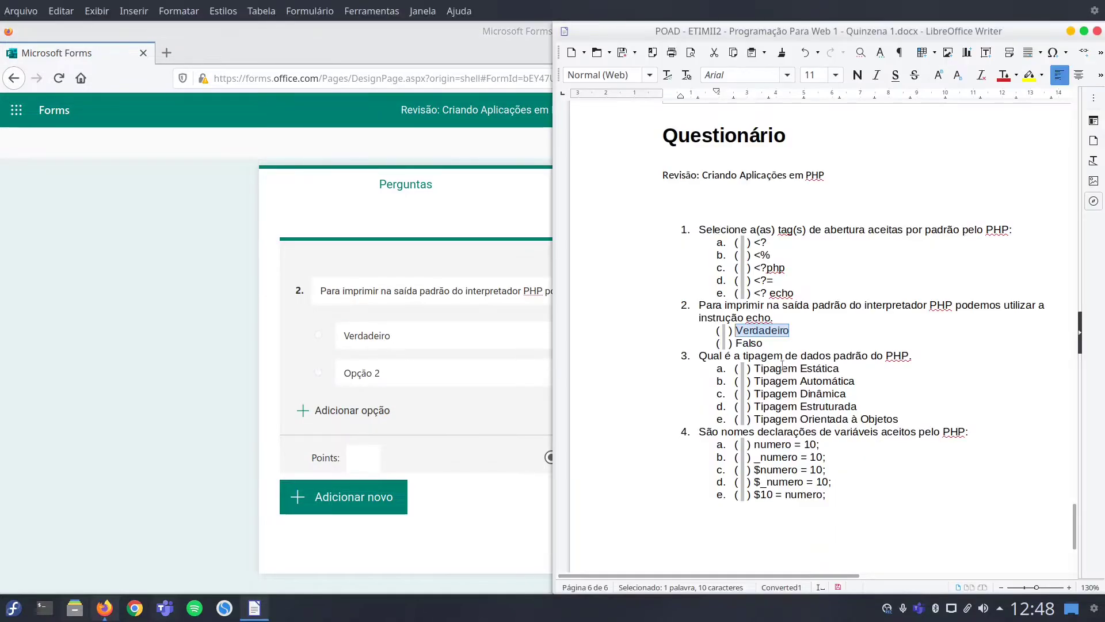
drag(763, 344, 732, 344)
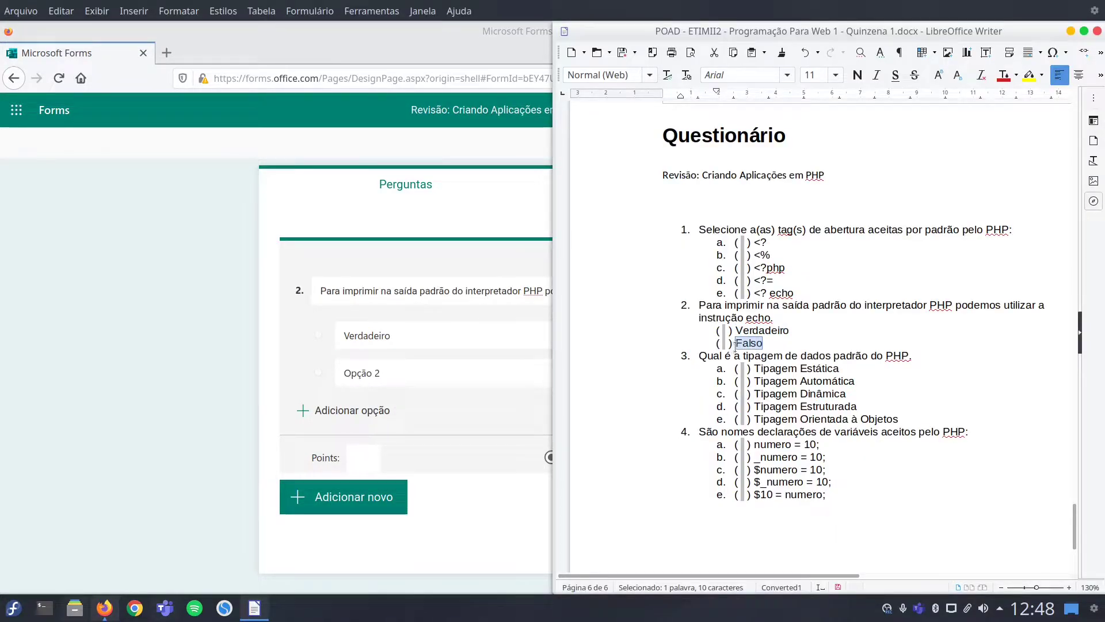
click(436, 370)
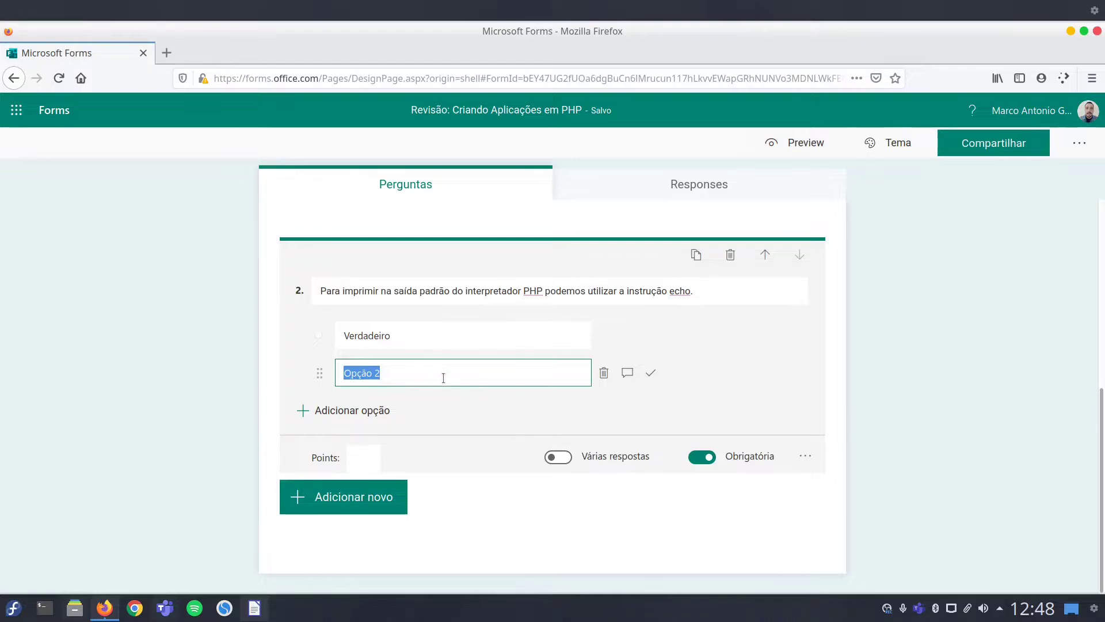
key(ctrl+v)
click(649, 335)
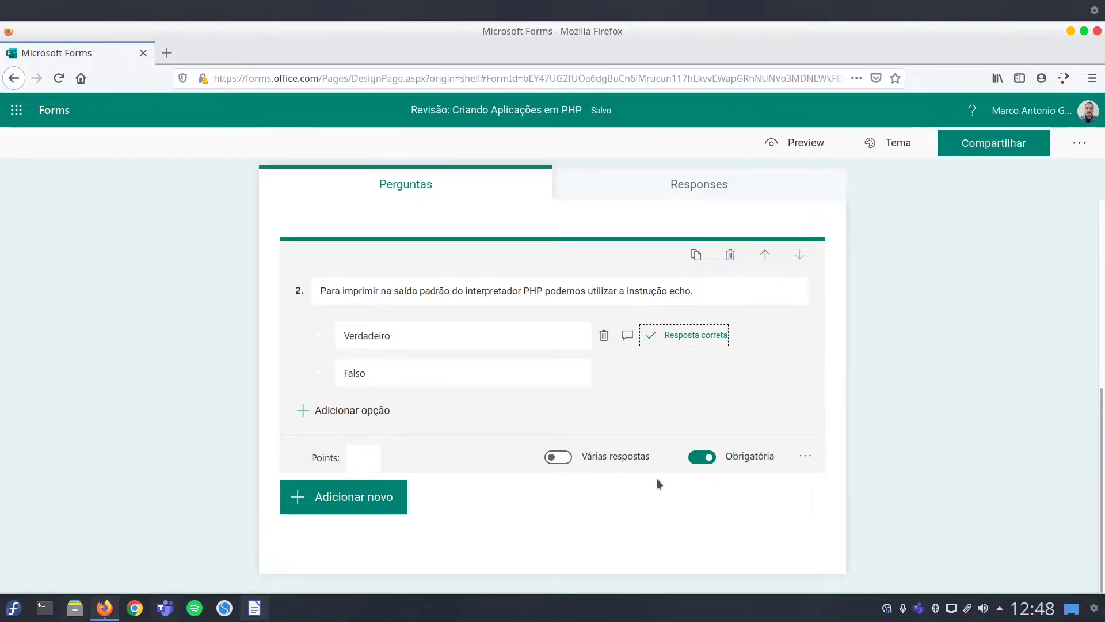
Step: Add a choice question 3 from the Writer document's third item, ending it with a question mark: "Qual é a tipagem de dados padrão do PHP?"
click(370, 506)
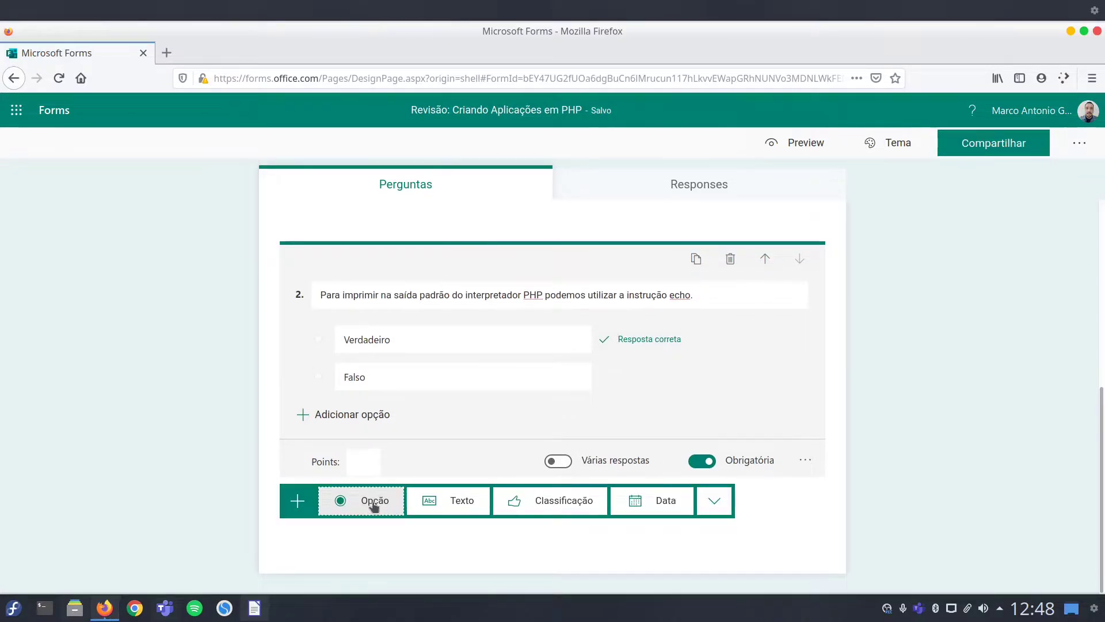
click(375, 503)
key(alt+Tab)
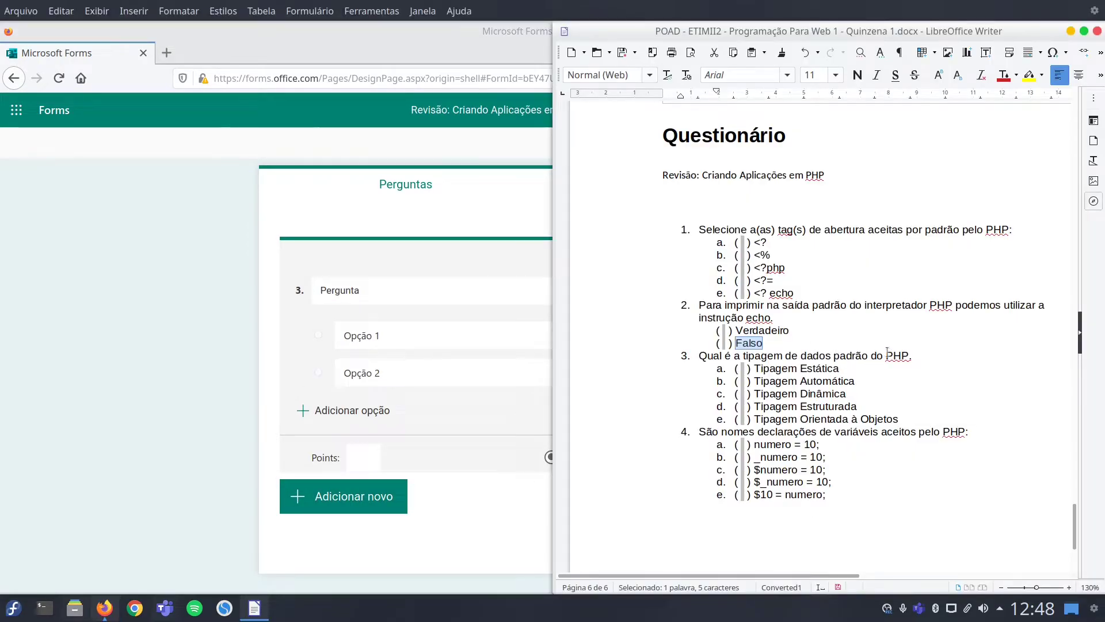
drag(913, 355, 697, 361)
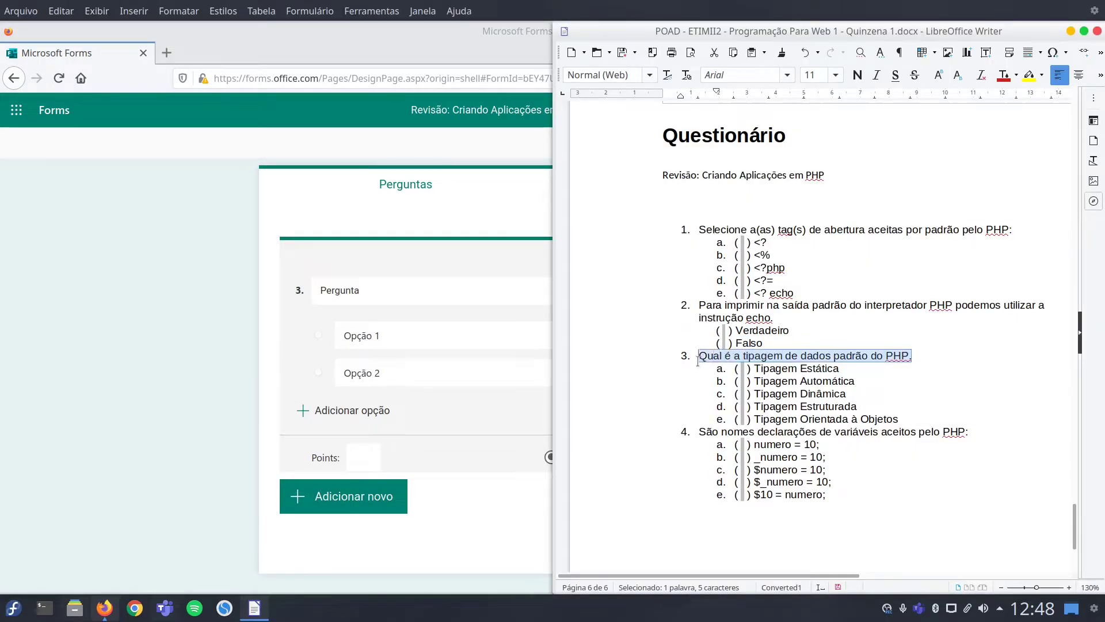
key(alt+Tab)
key(ctrl+v)
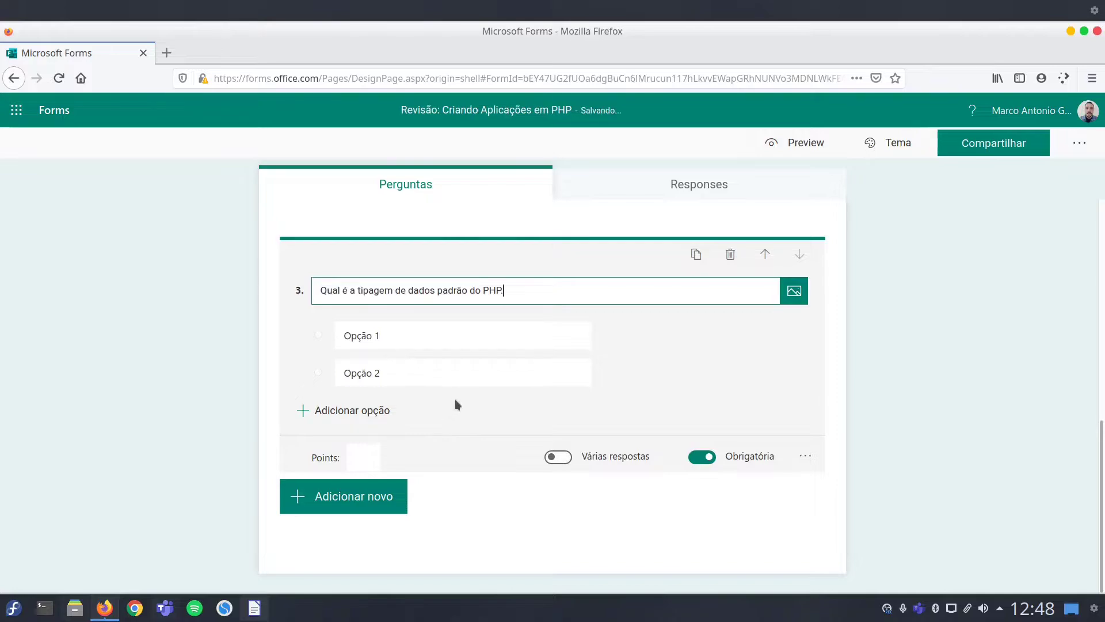
key(BackSpace)
text(?)
Step: Set the first answer option of question 3 to "Tipagem Estática", copied from alternative a in the Writer document
key(alt+Tab)
drag(841, 367, 754, 368)
key(ctrl+c)
key(alt+Tab)
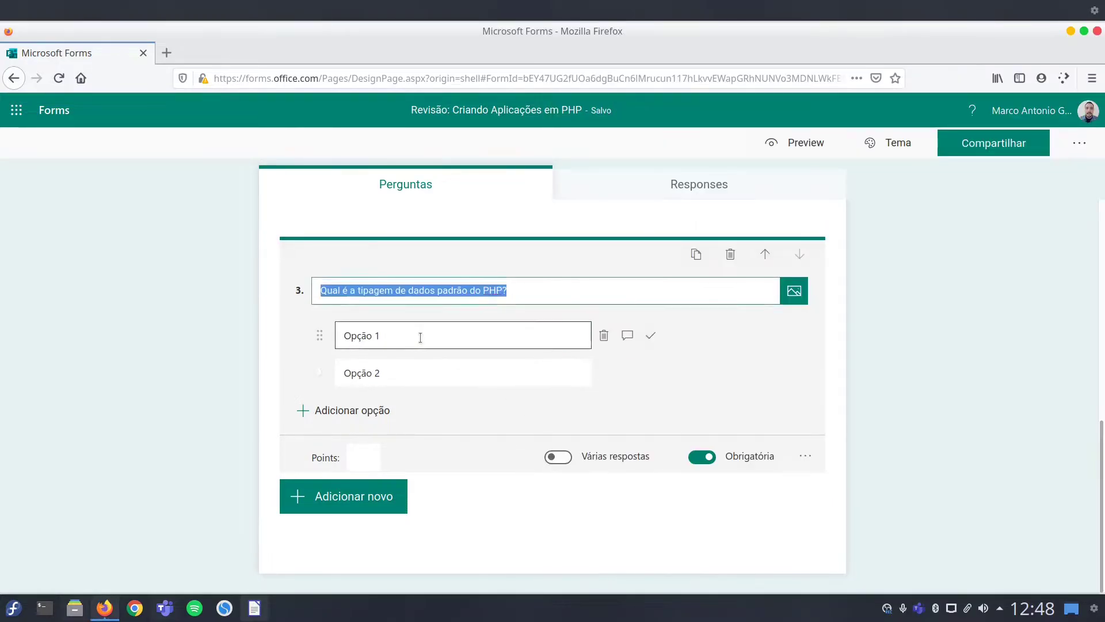
click(419, 338)
key(ctrl+v)
Step: Set the second answer option of question 3 to "Tipagem Automática", copied from alternative b in the Writer document
key(alt+Tab)
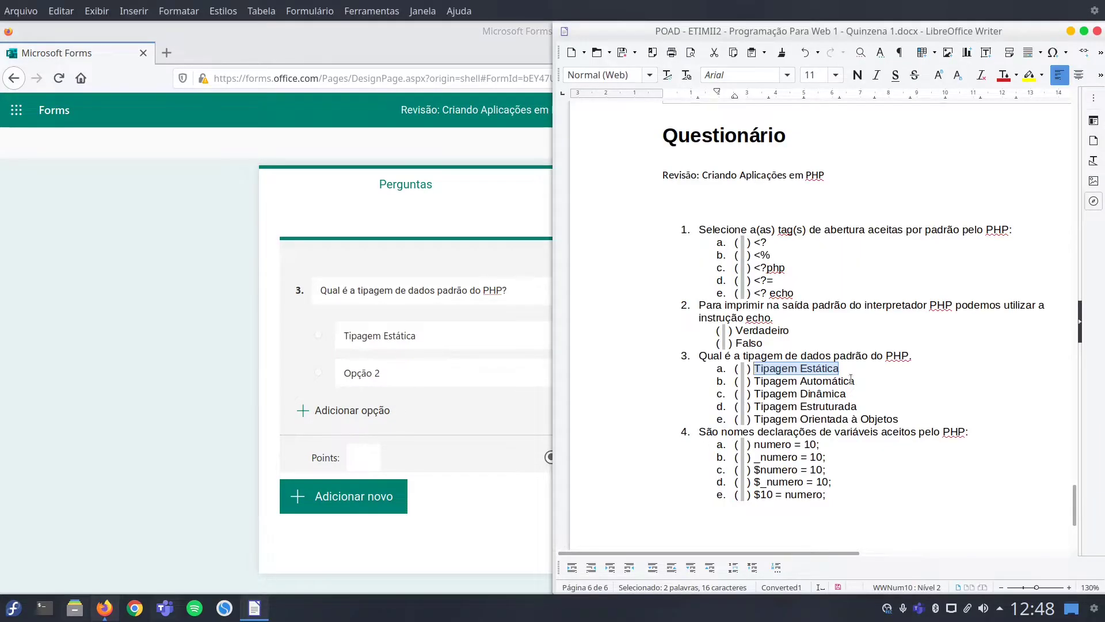
drag(855, 381, 755, 381)
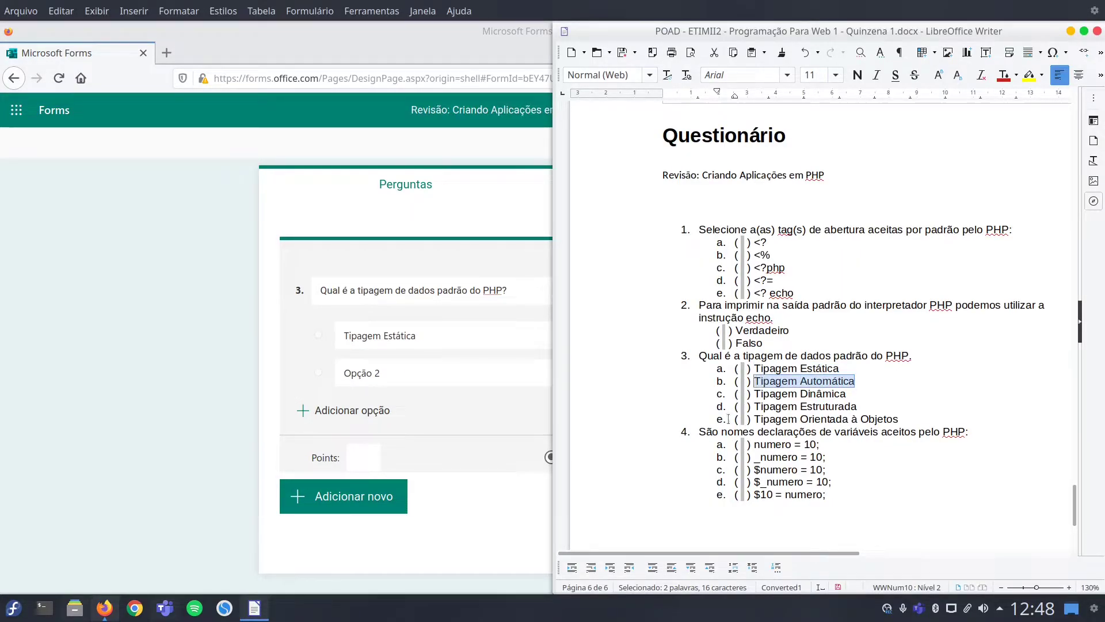
key(ctrl+c)
click(441, 371)
key(ctrl+v)
Step: Add a third answer option to question 3 reading "Tipagem Dinâmica", copied from alternative c in the Writer document
key(alt+Tab)
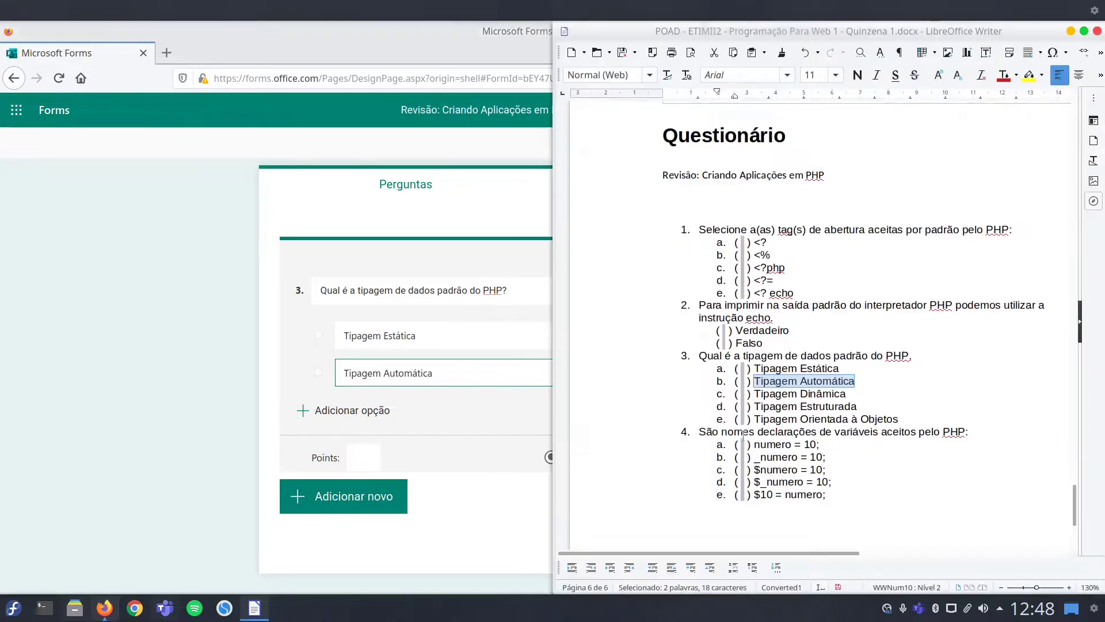
drag(847, 393, 754, 395)
key(ctrl+c)
key(alt+Tab)
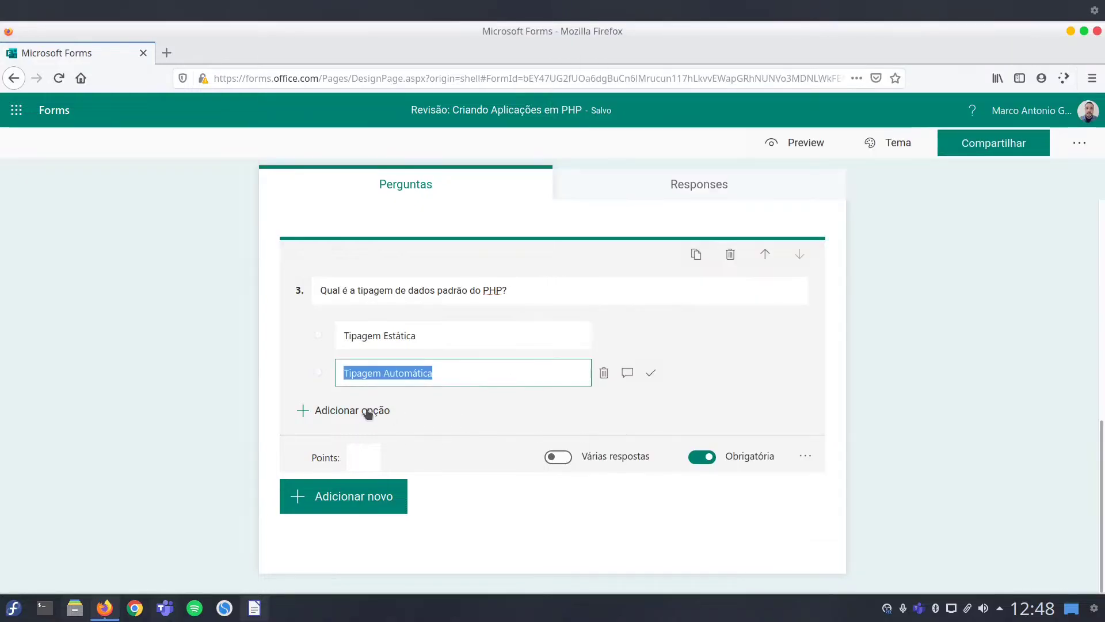
click(362, 410)
key(ctrl+v)
Step: Add a fourth answer option to question 3 reading "Tipagem Estruturada", copied from alternative d in the Writer document
key(alt+Tab)
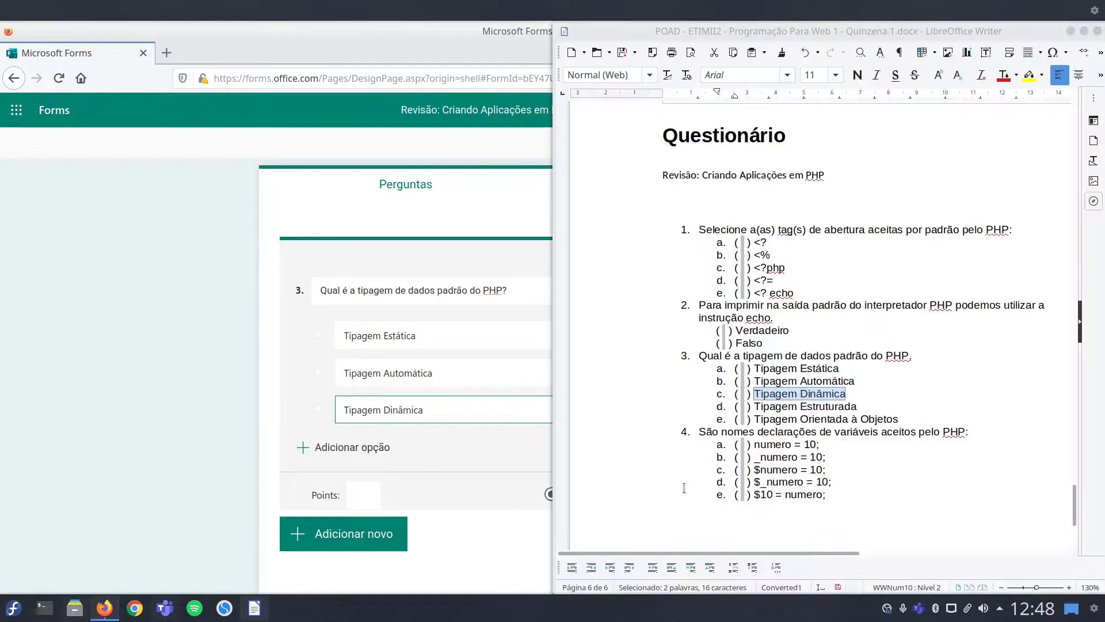
drag(857, 406, 754, 406)
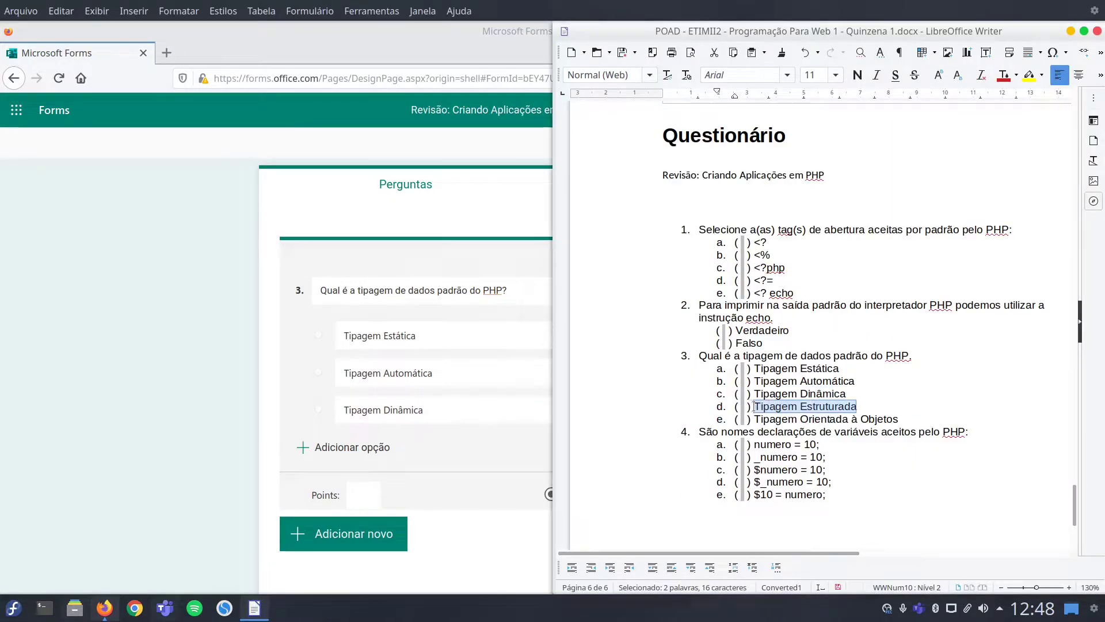
key(ctrl+c)
key(alt+Tab)
click(373, 449)
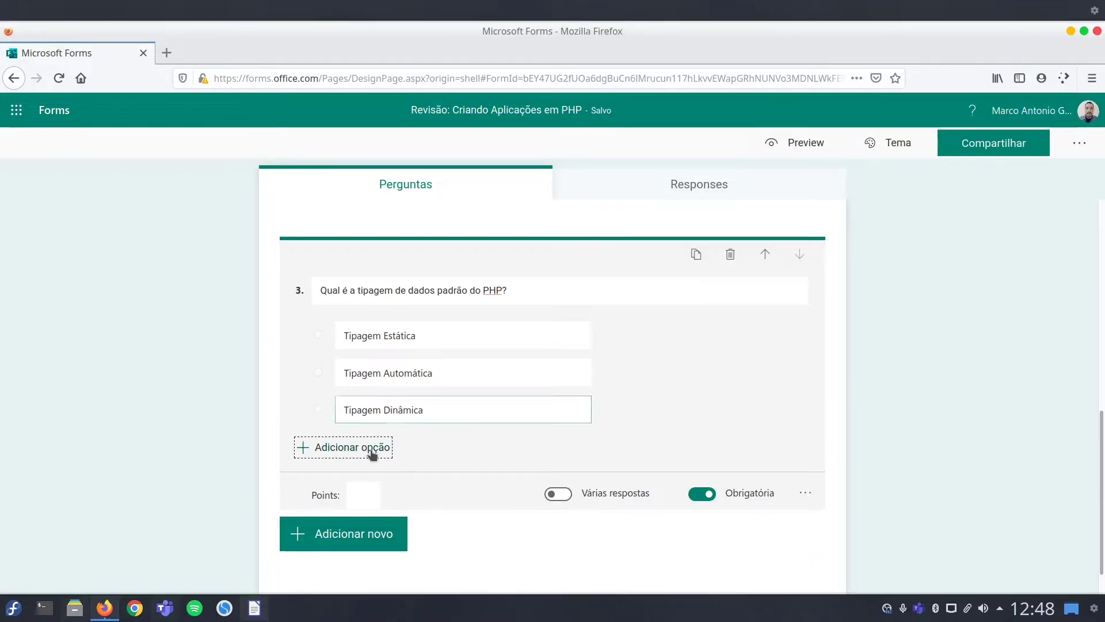
key(ctrl+v)
Step: Add a fifth answer option to question 3 reading "Tipagem Orientada à Objetos", copied from alternative e in the Writer document
key(alt+Tab)
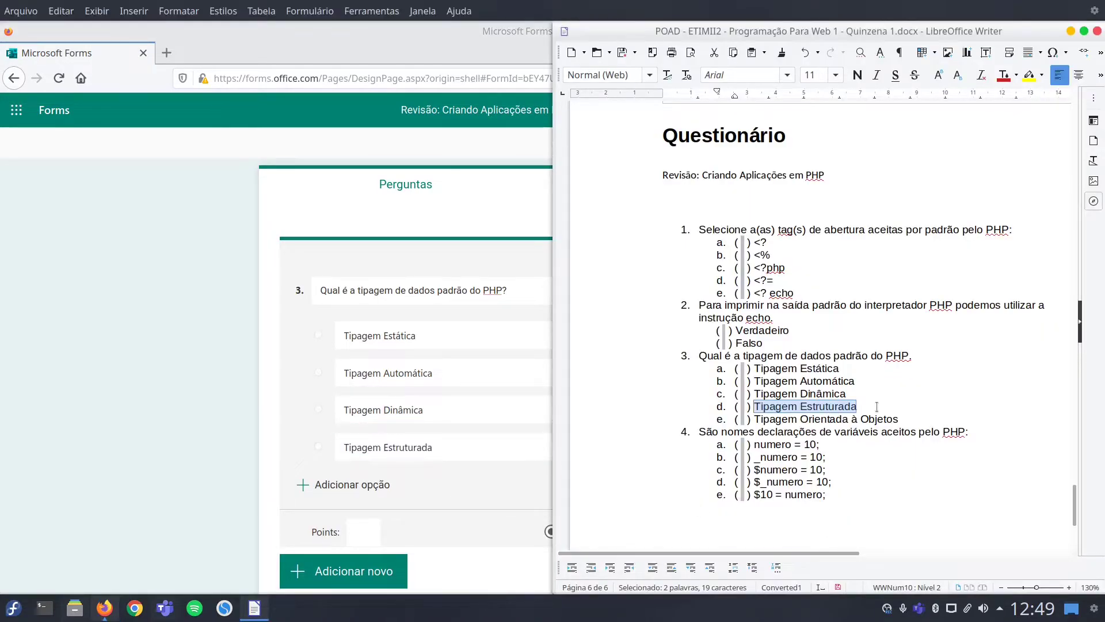
click(900, 419)
drag(900, 420, 755, 422)
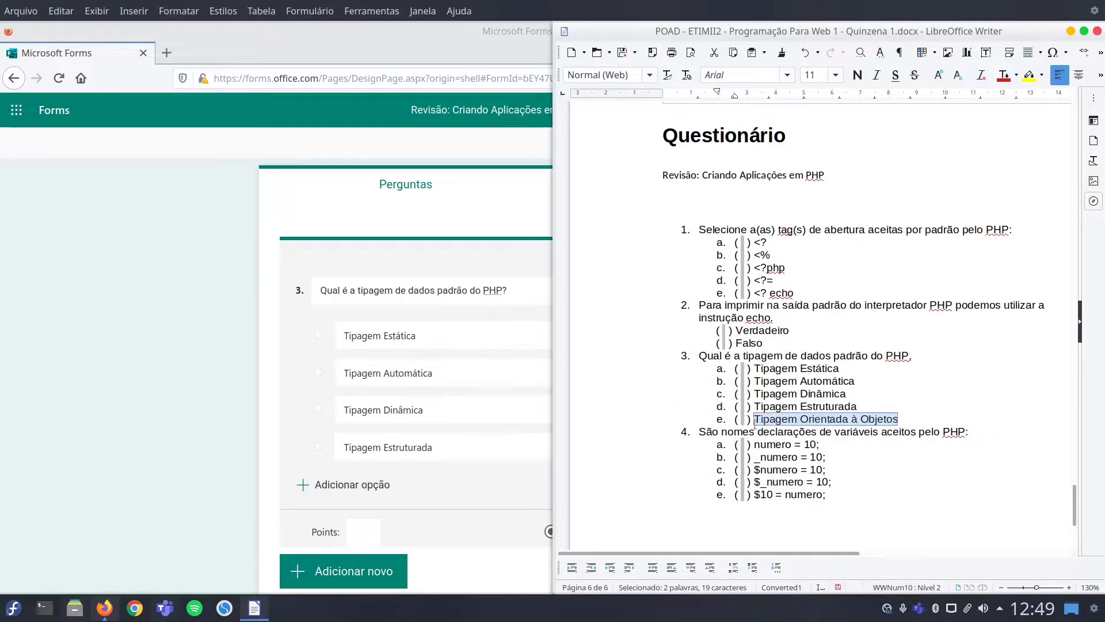
key(ctrl+c)
key(alt+Tab)
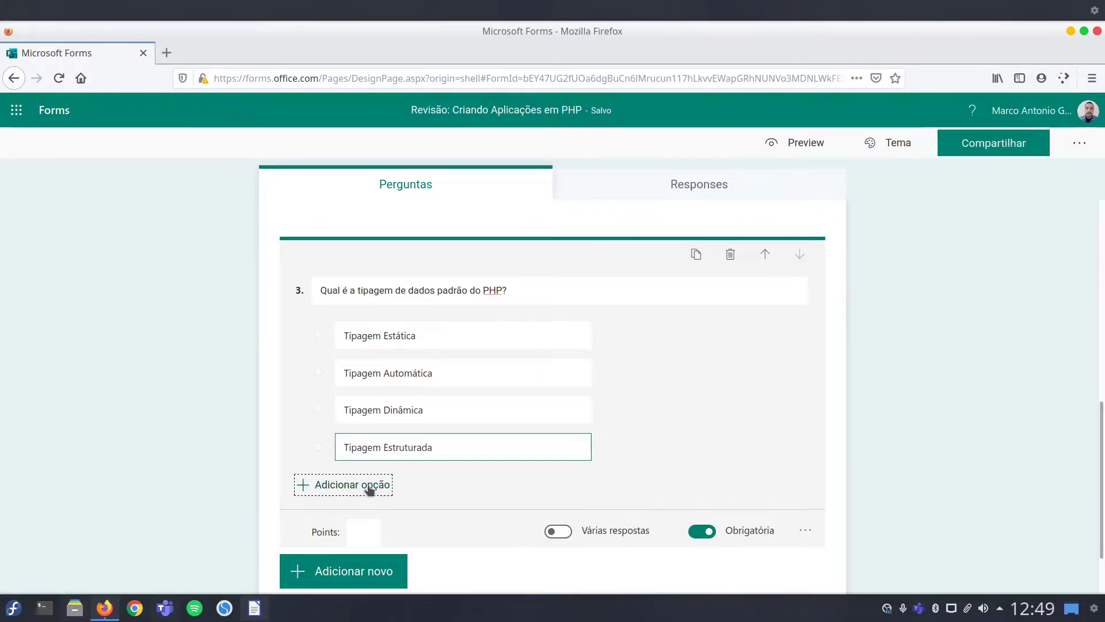
click(380, 485)
key(ctrl+v)
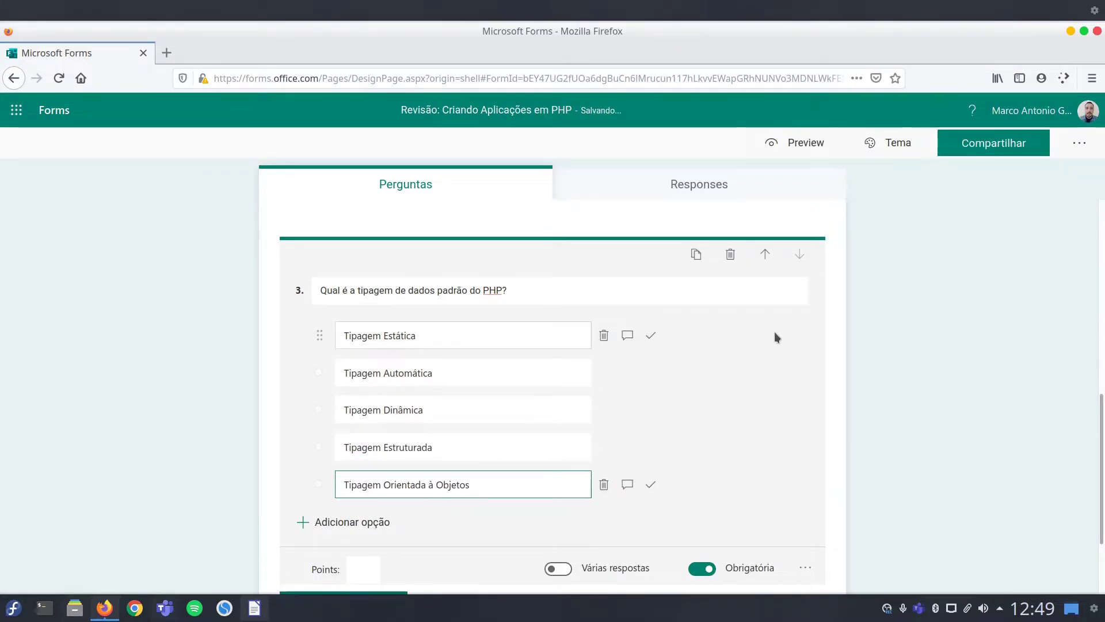
Step: Check question 3 in the Writer document and mark "Tipagem Dinâmica" as its correct answer in the form
key(alt+Tab)
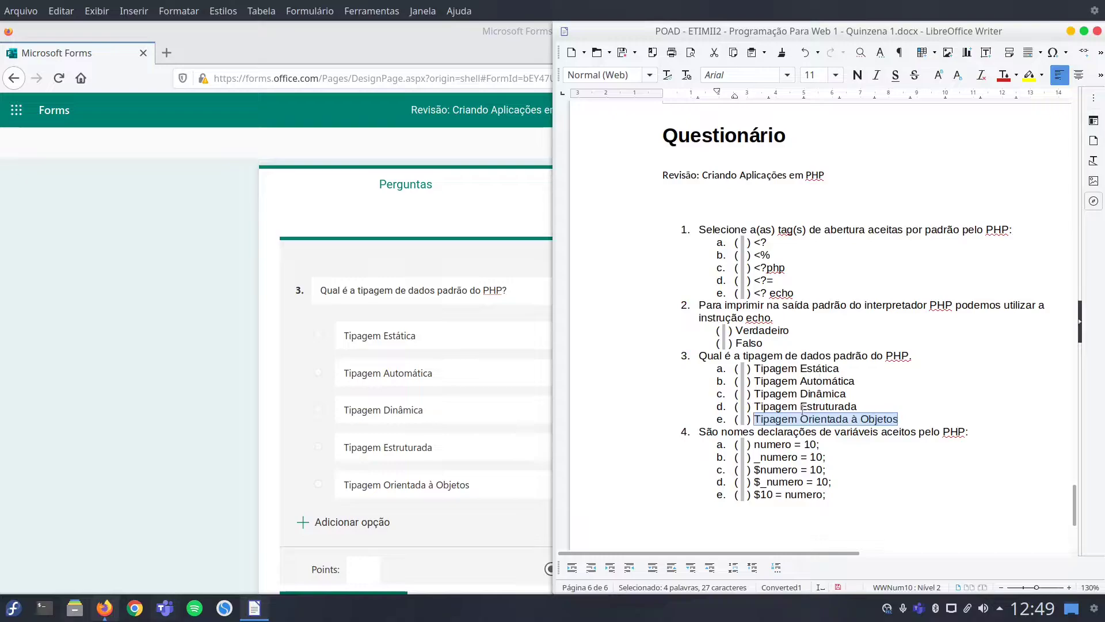
key(alt+Tab)
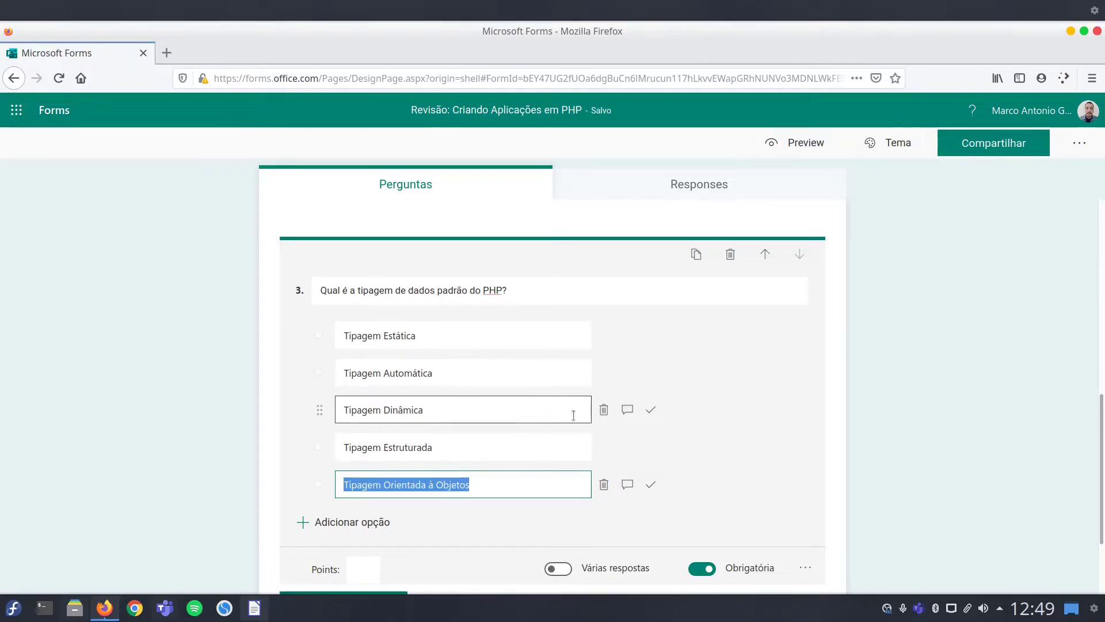
click(650, 411)
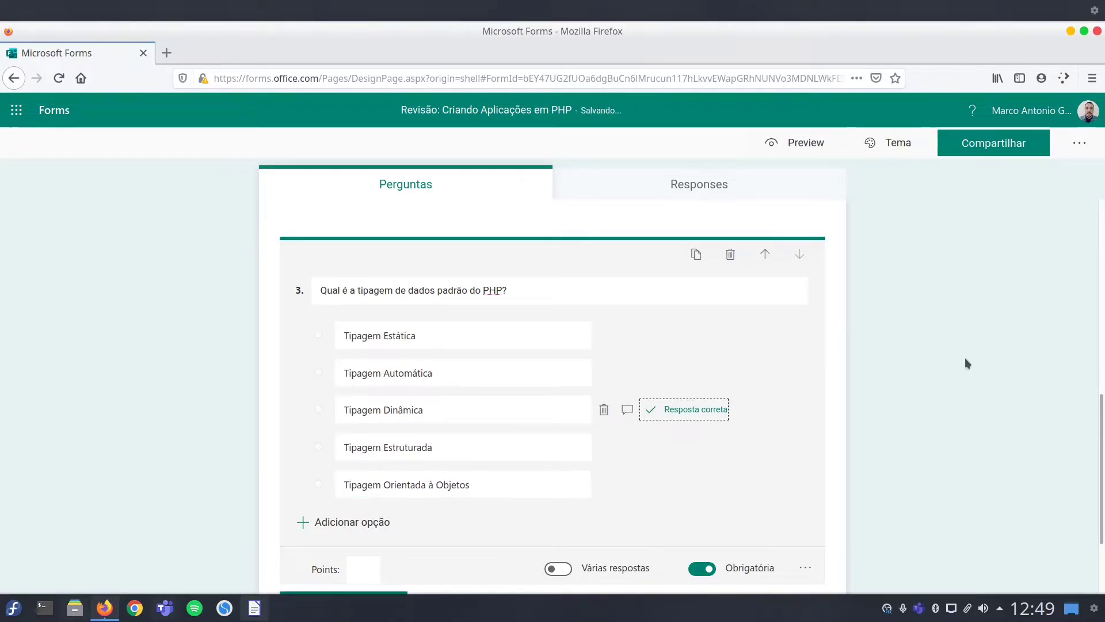
Step: Add choice question 4 reading "São nomes declarações de variáveis aceitos pelo PHP:", copied from the Writer document
scroll(875, 385, down, 2)
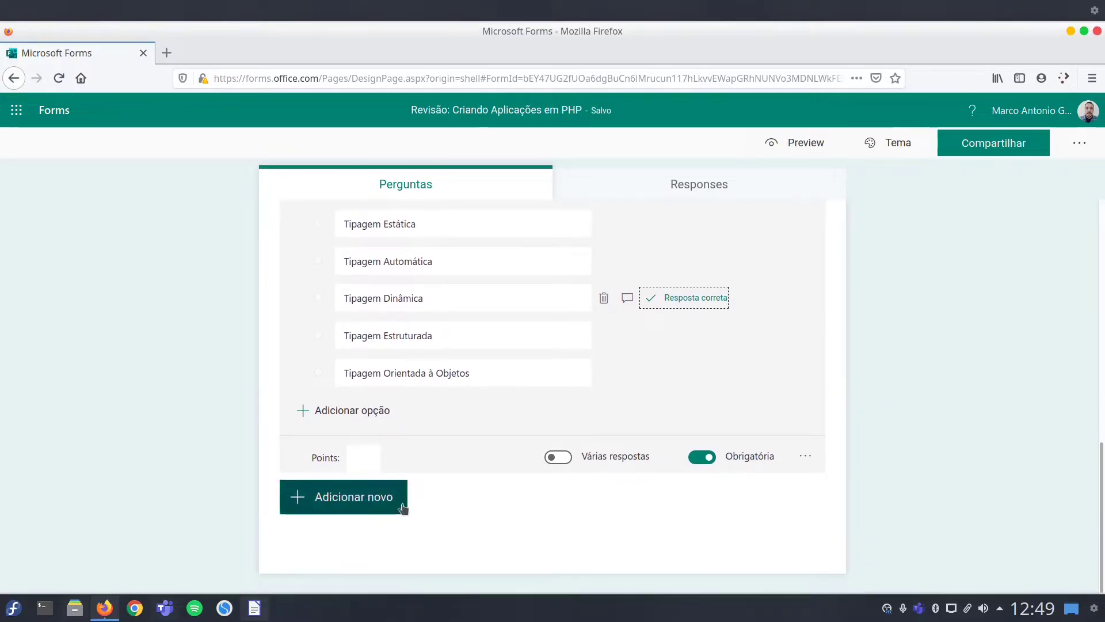
click(382, 502)
key(alt+Tab)
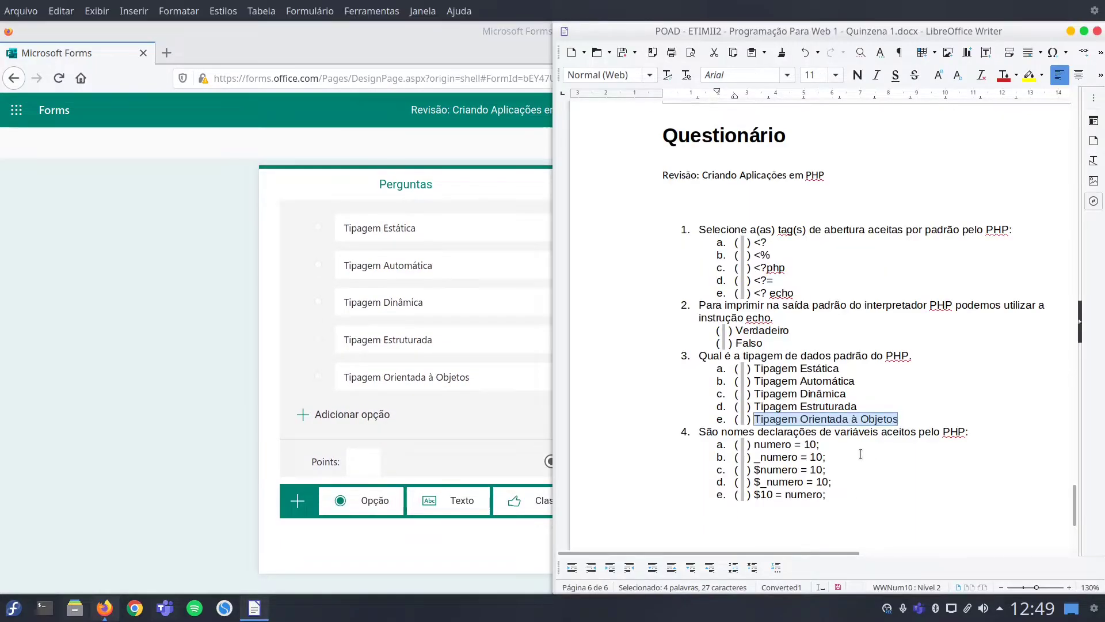
drag(973, 431, 699, 435)
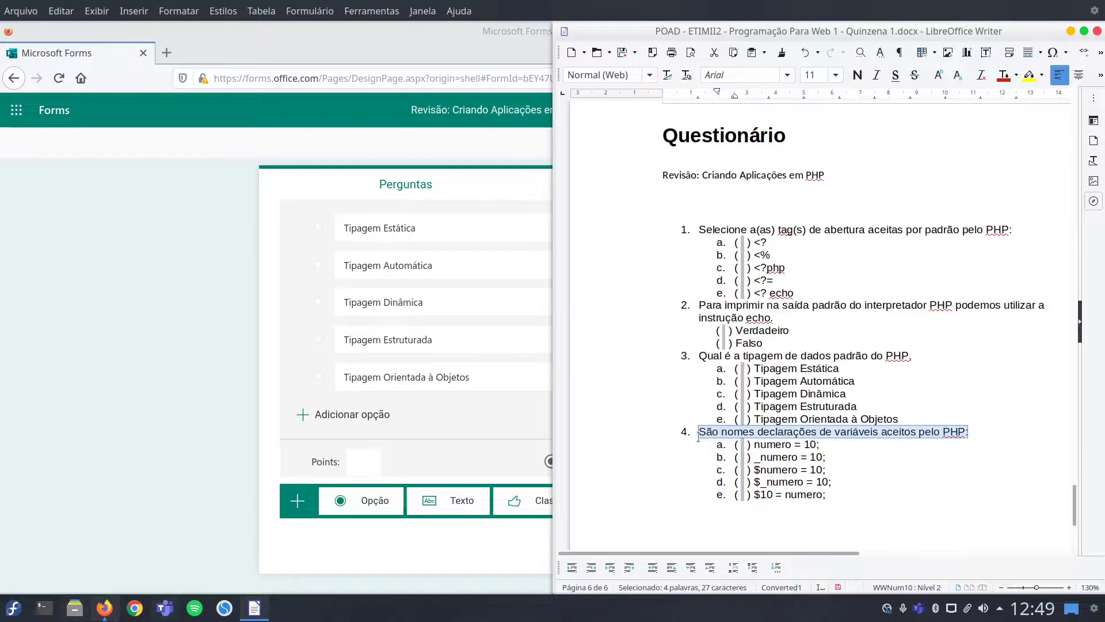
key(alt+Tab)
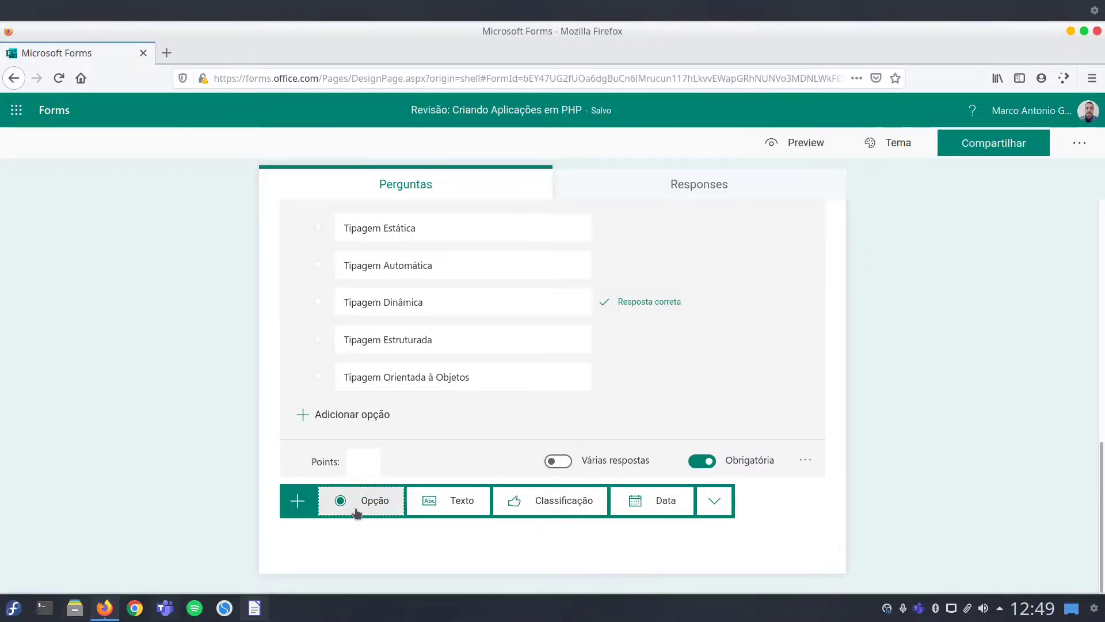
click(354, 505)
key(ctrl+v)
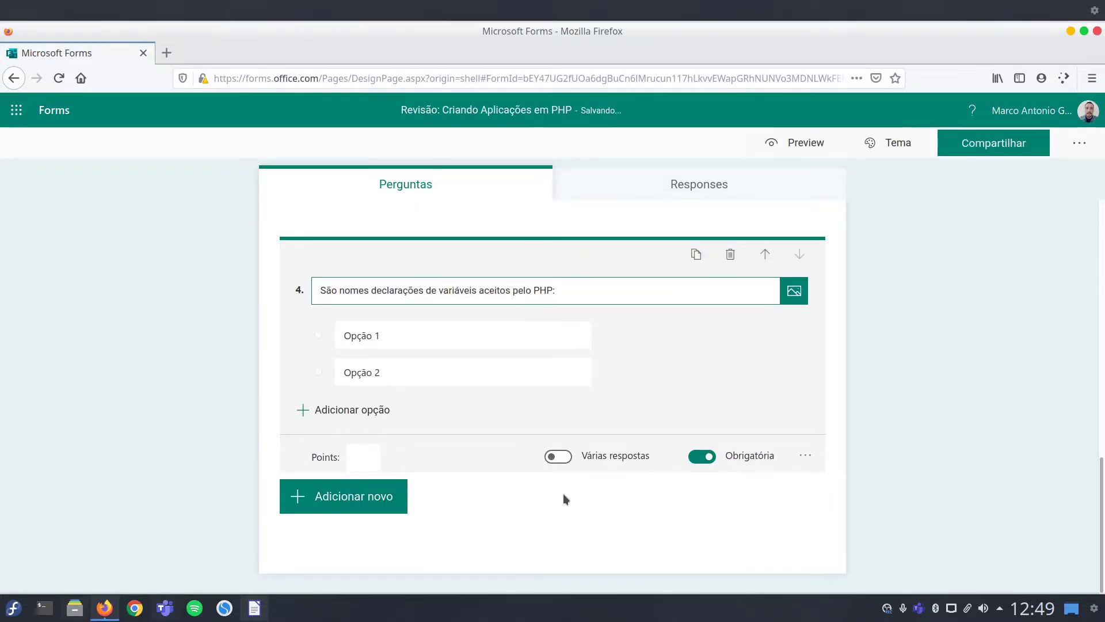
Step: Fill question 4's first answer option with "numero = 10;", copied from alternative a in the Writer document
key(alt+Tab)
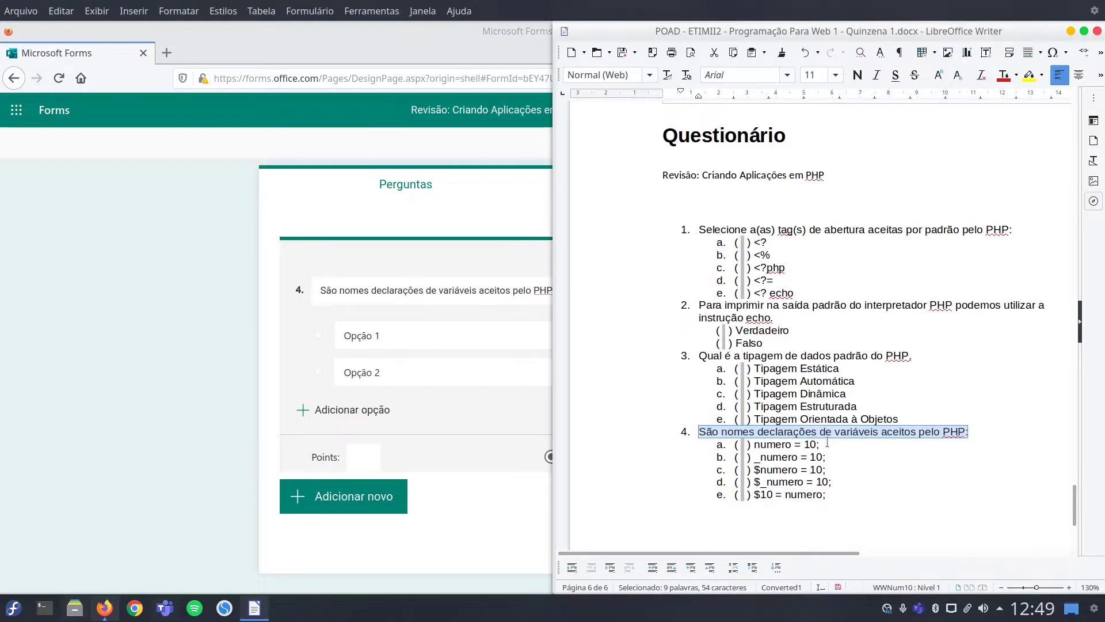
drag(819, 444, 757, 444)
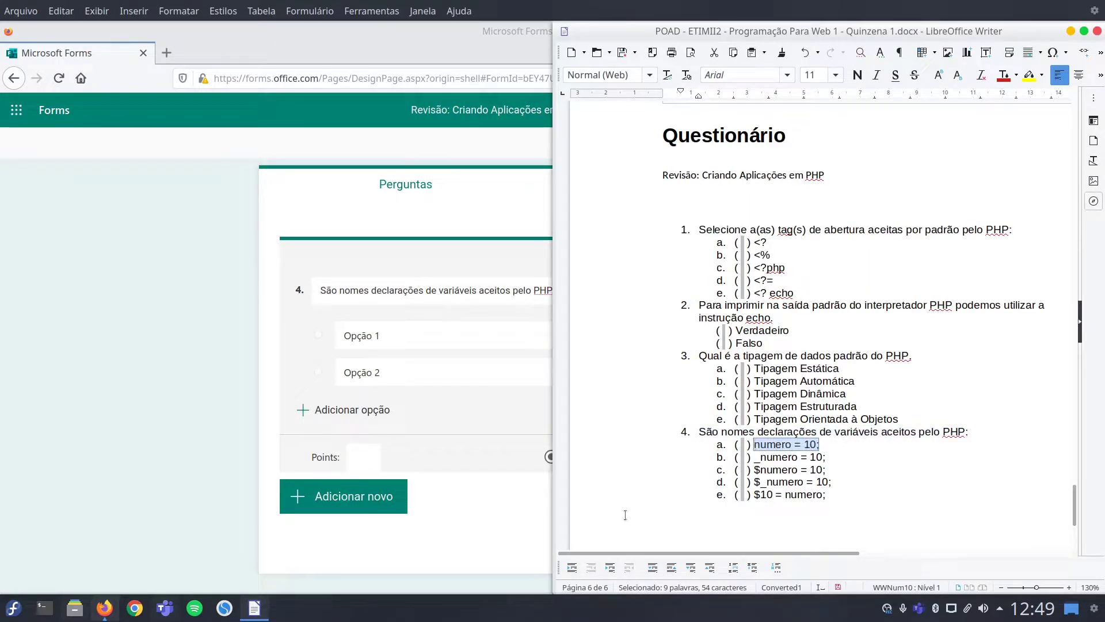
key(alt+Tab)
click(402, 341)
key(ctrl+v)
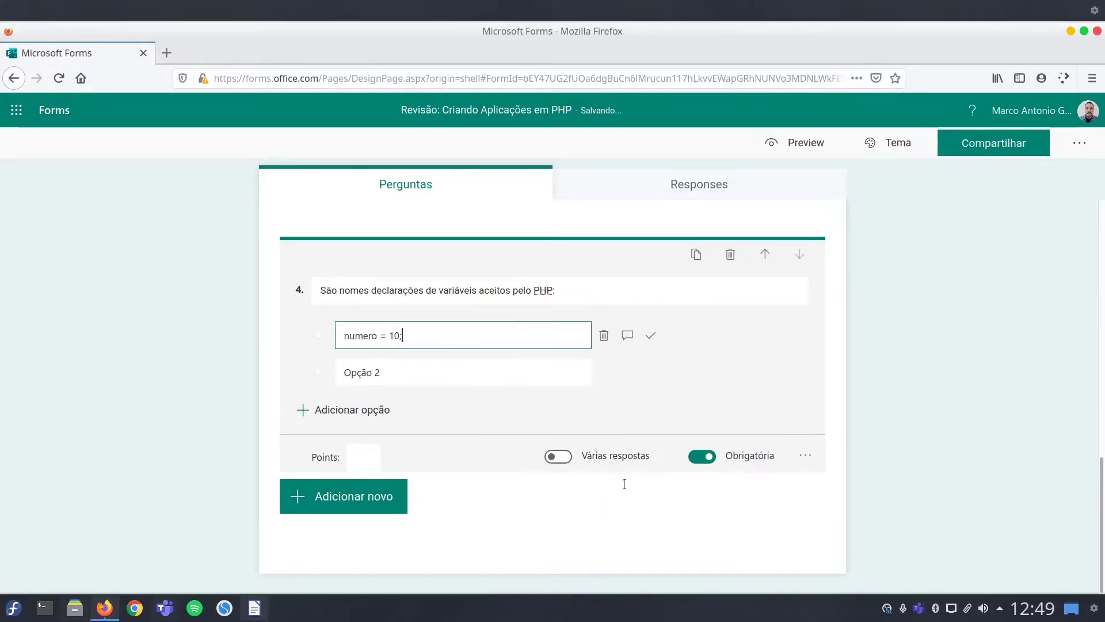
Step: Fill question 4's second answer option with "_numero = 10;", copied from alternative b in the Writer document
key(alt+Tab)
drag(828, 457, 755, 454)
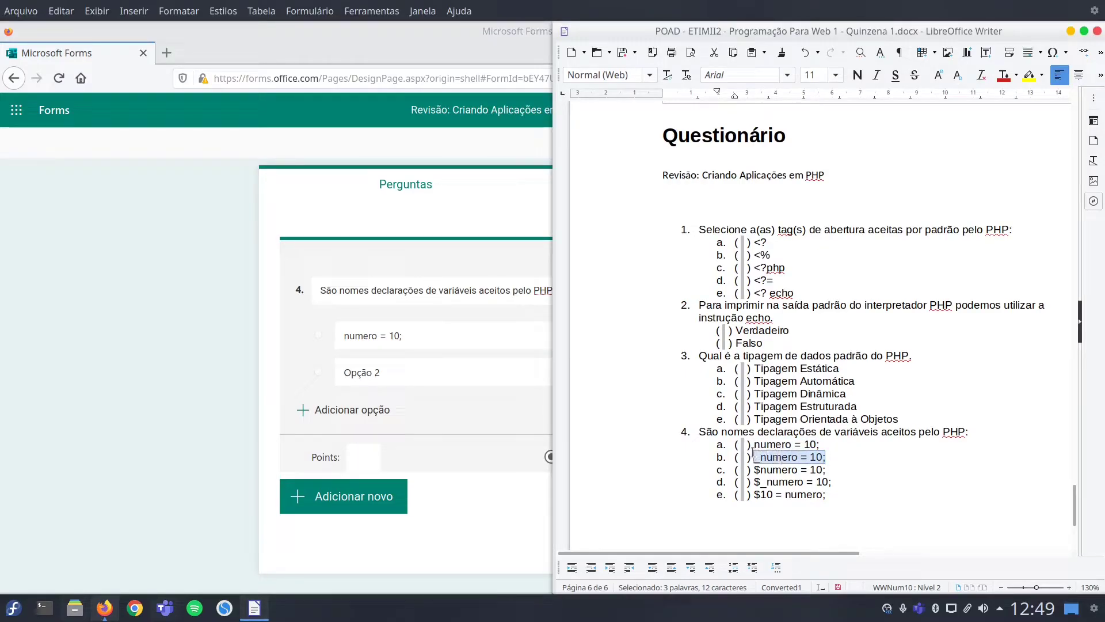
key(ctrl+c)
key(alt+Tab)
click(420, 374)
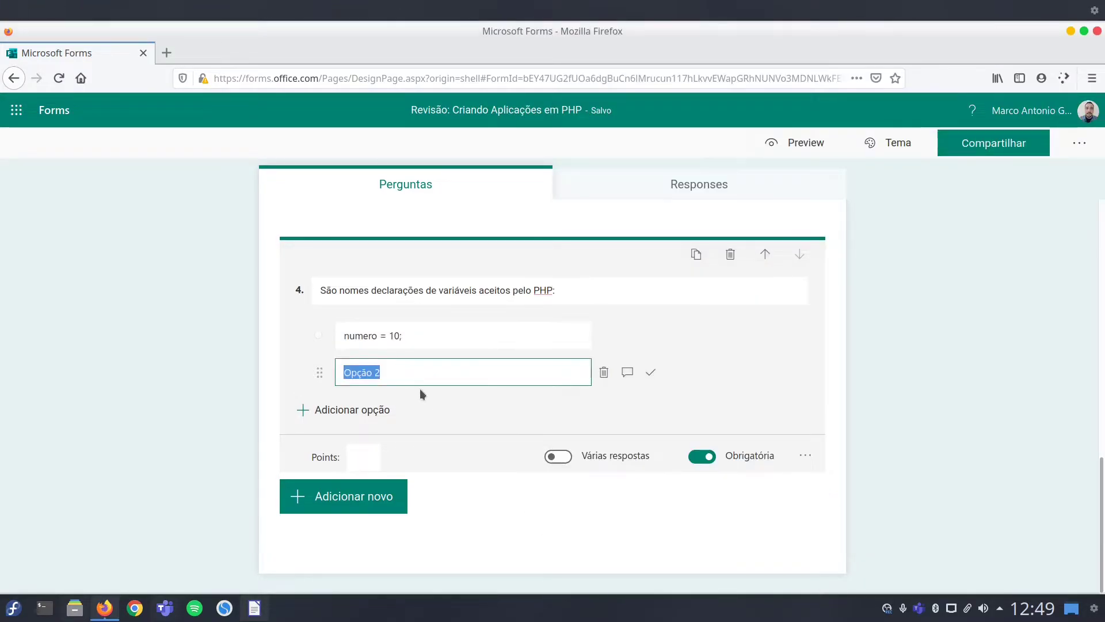
key(ctrl+v)
Step: Add a third answer option to question 4 reading "$numero = 10;", copied from alternative c in the Writer document
key(alt+Tab)
drag(827, 469, 755, 470)
key(ctrl+c)
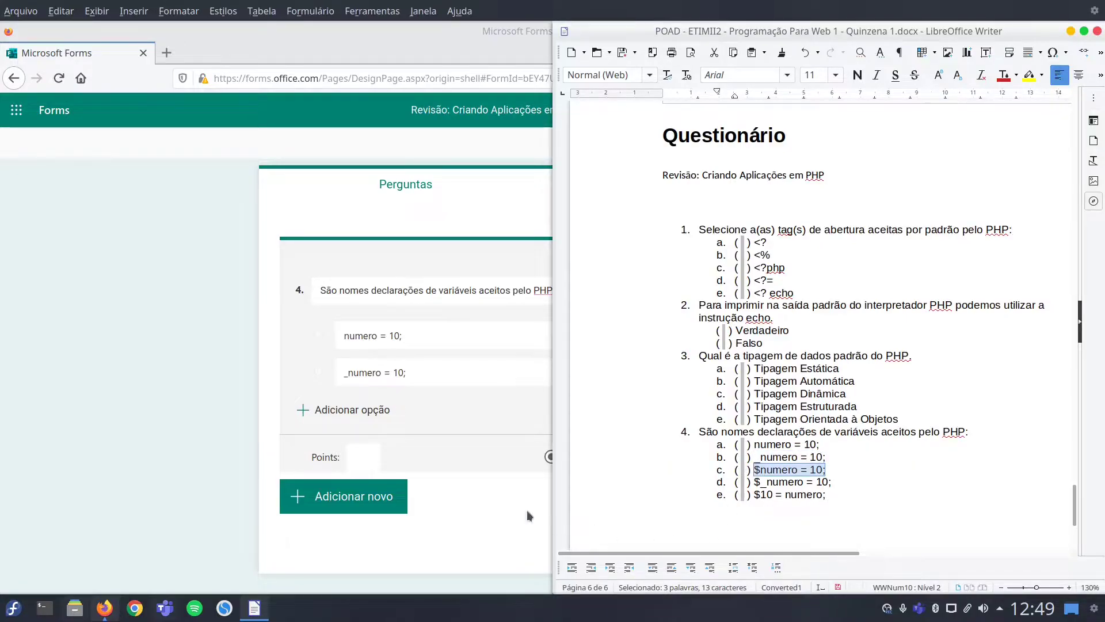
key(alt+Tab)
click(357, 411)
key(ctrl+v)
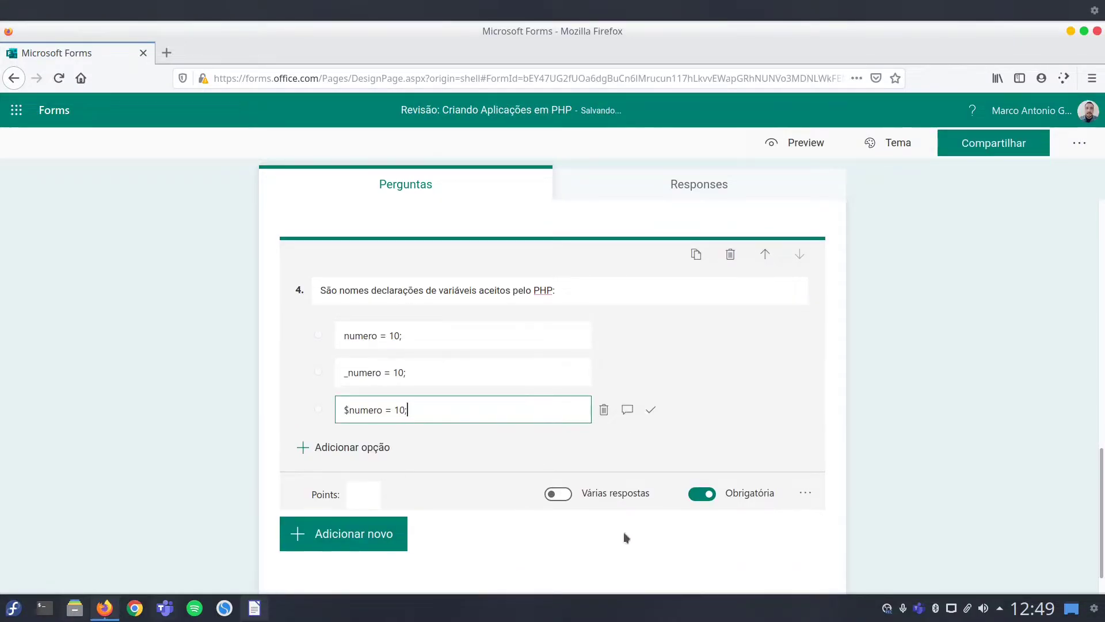
Step: Add a fourth answer option to question 4 reading "$_numero = 10;", copied from alternative d in the Writer document
key(alt+Tab)
click(829, 482)
drag(829, 482, 752, 479)
click(842, 484)
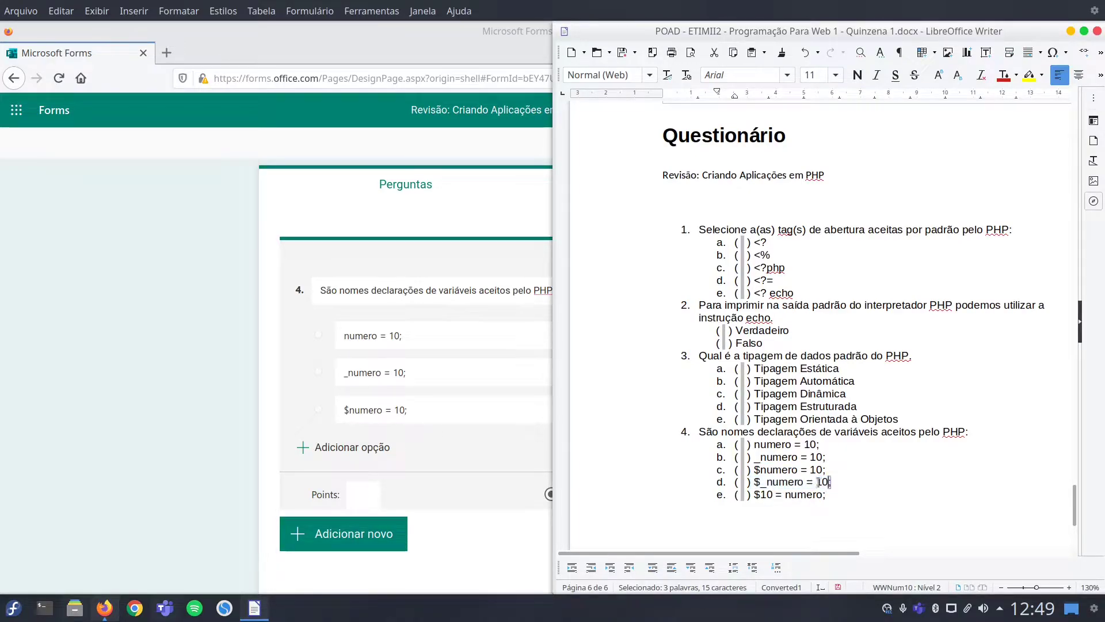
drag(830, 482, 762, 478)
key(ctrl+c)
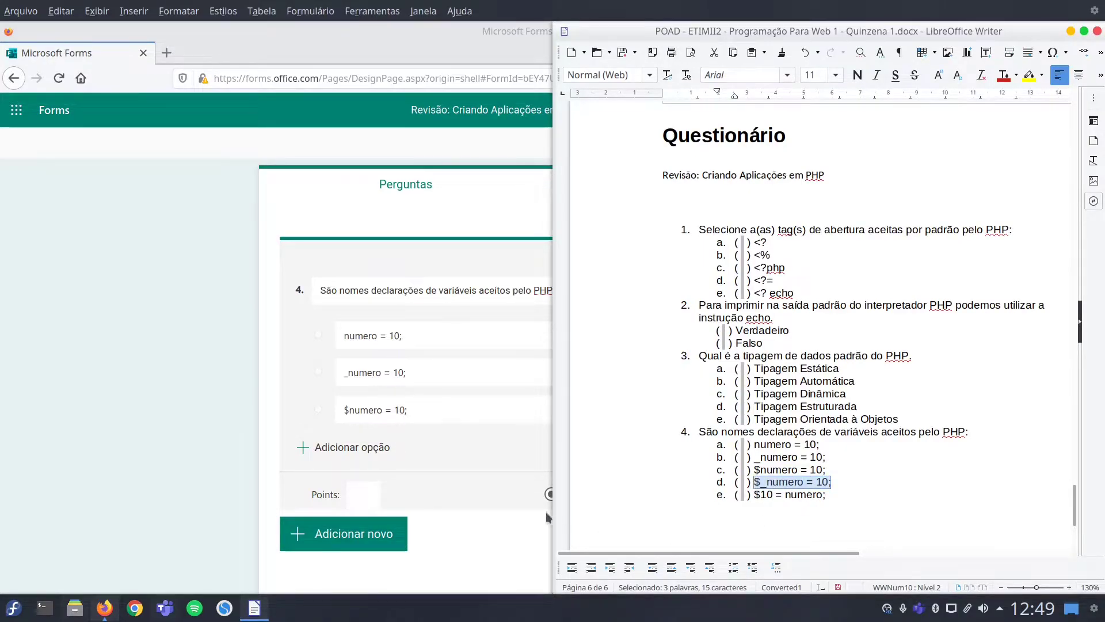
click(546, 512)
click(368, 449)
key(ctrl+v)
Step: Add a fifth answer option to question 4 reading "$10 = numero;", copied from alternative e in the Writer document
key(alt+Tab)
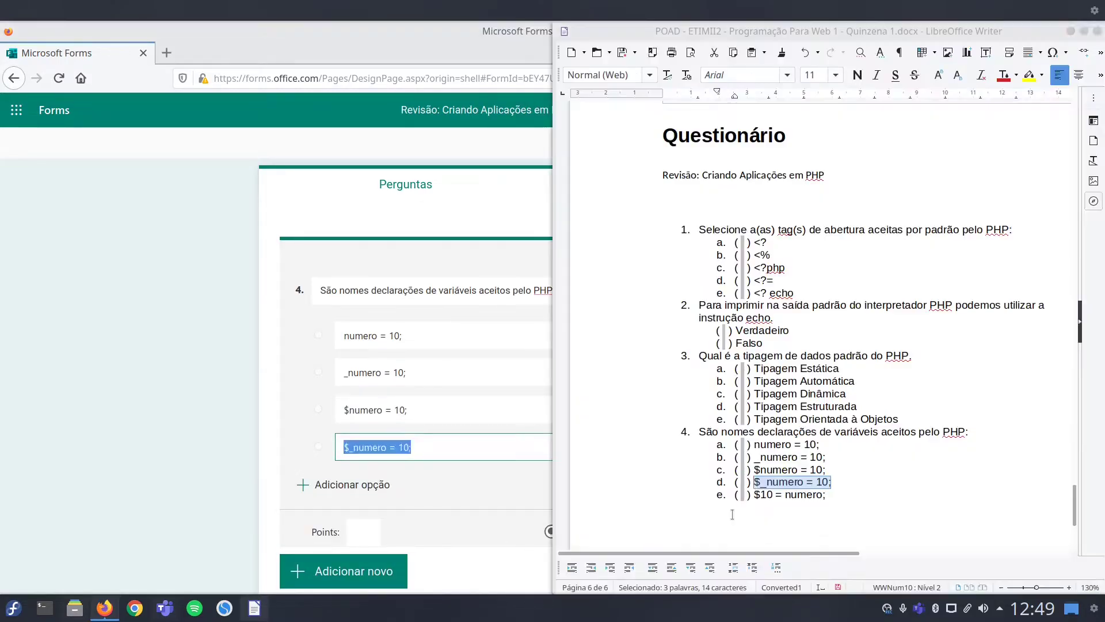
drag(826, 495, 755, 498)
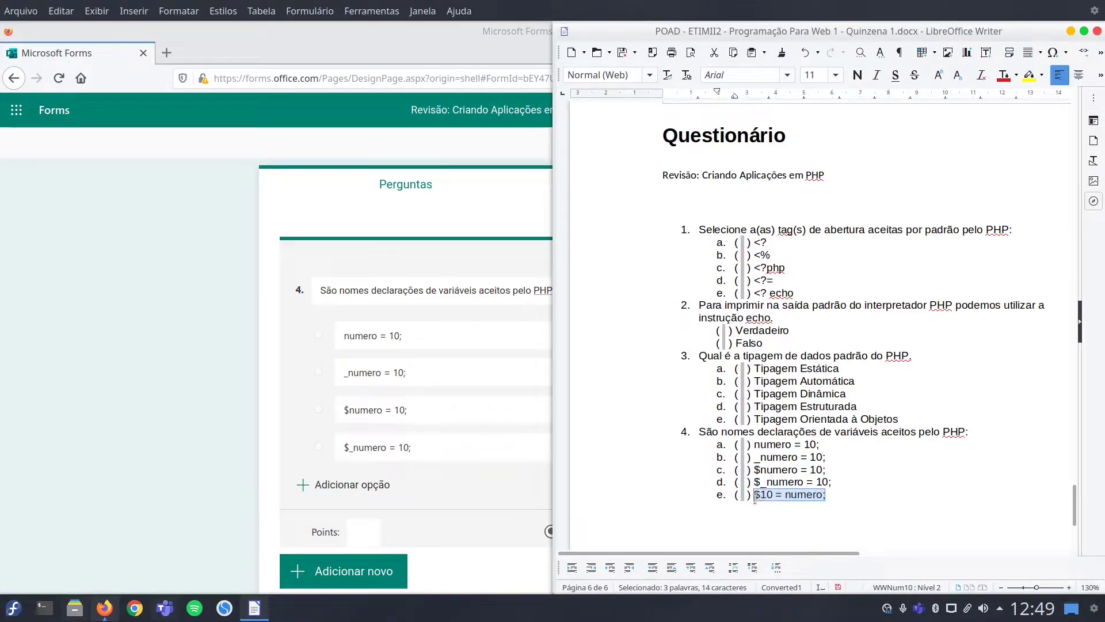
key(ctrl+c)
key(alt+Tab)
click(311, 486)
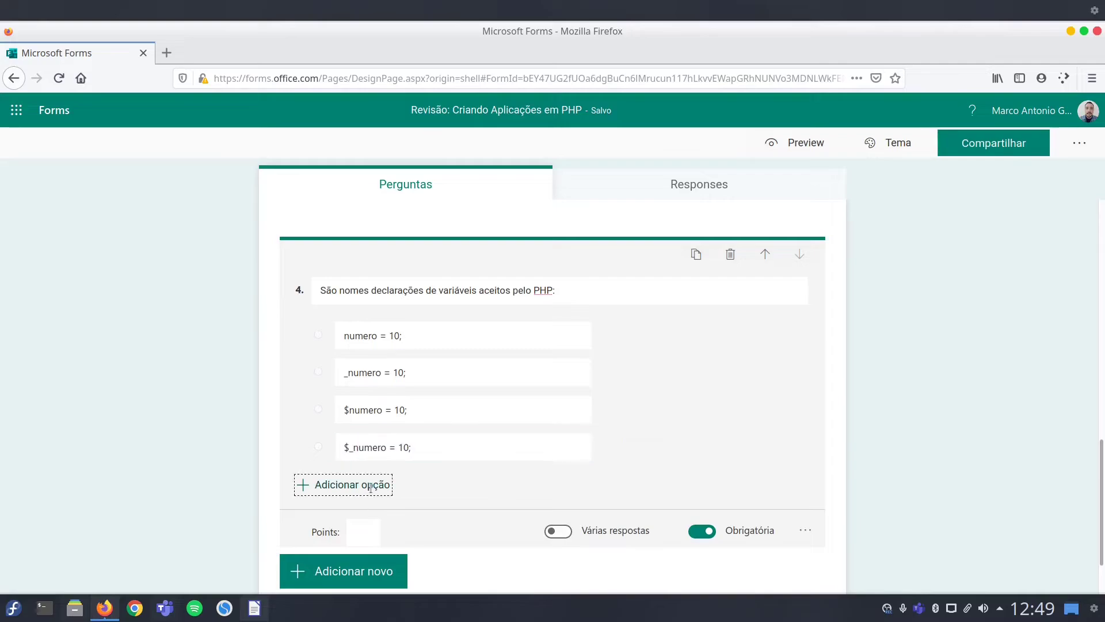
key(ctrl+v)
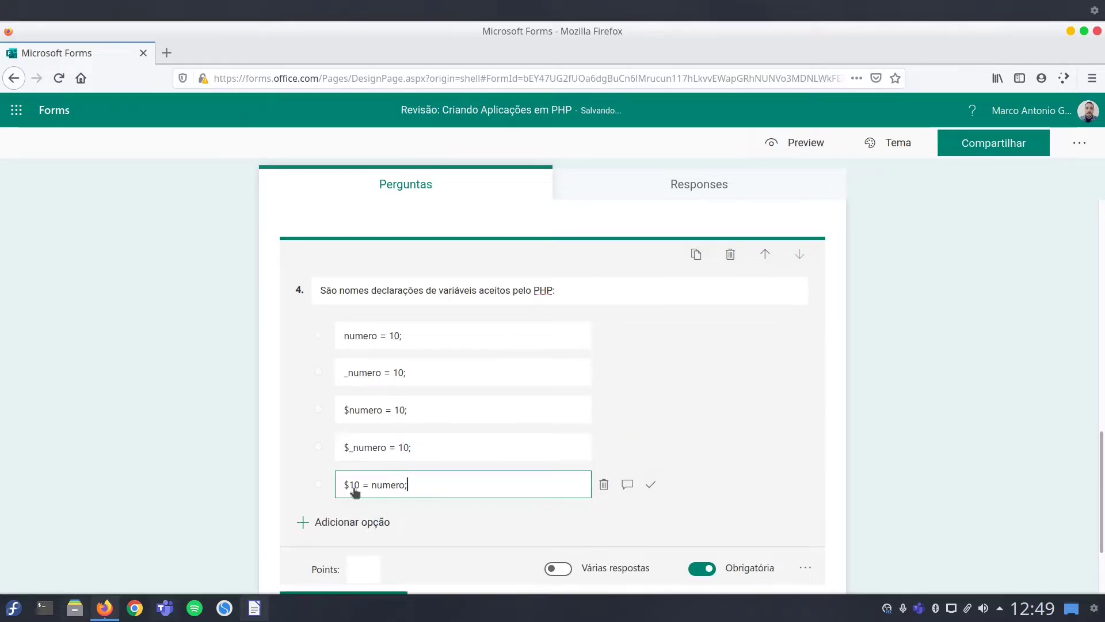
Step: Allow multiple answers for question 4, mark "$numero = 10;" and "$_numero = 10;" as correct, and finish editing the question
click(558, 569)
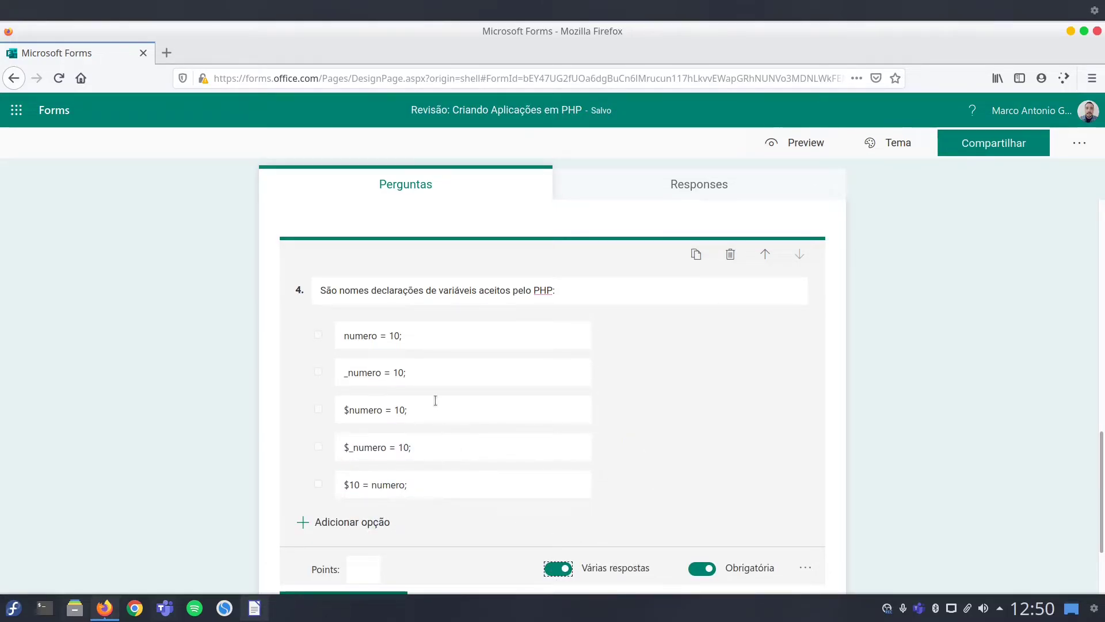
mouse_move(600, 418)
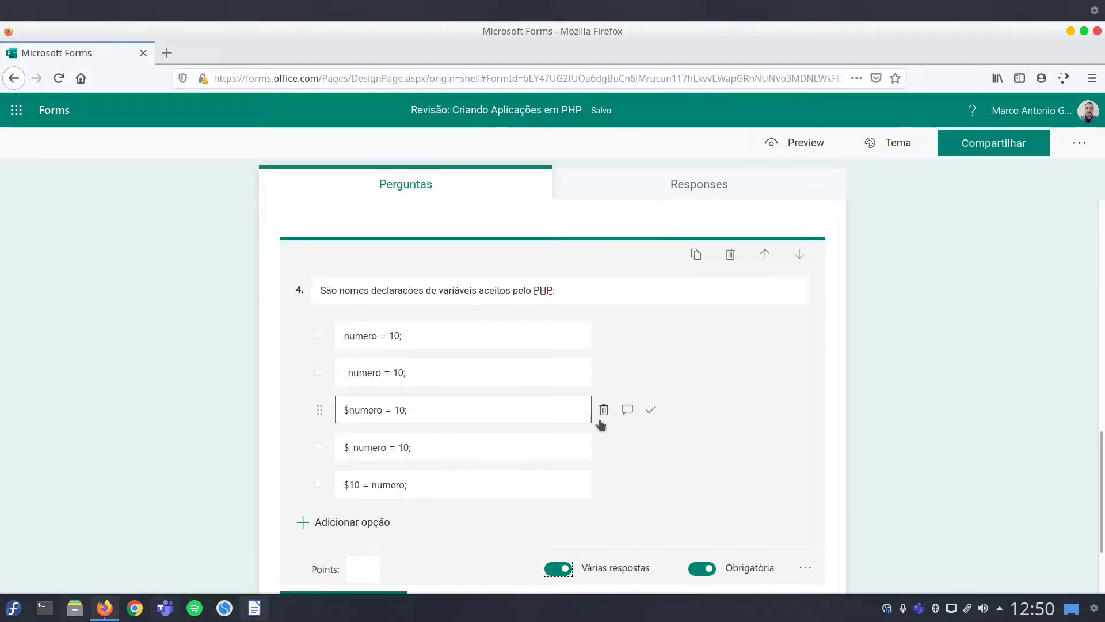
click(650, 412)
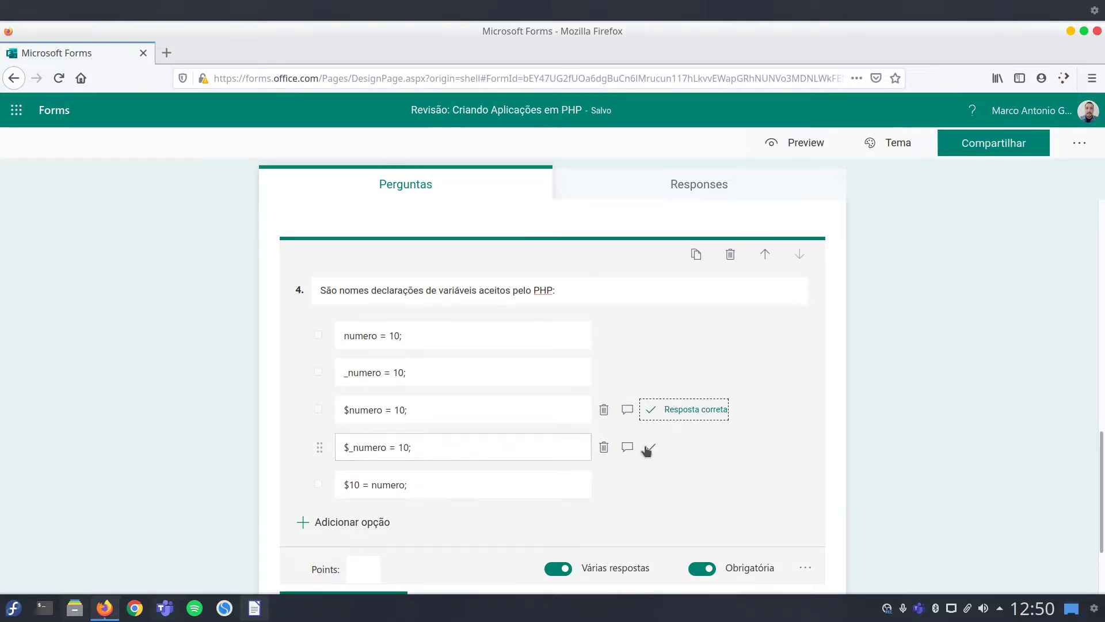
click(648, 449)
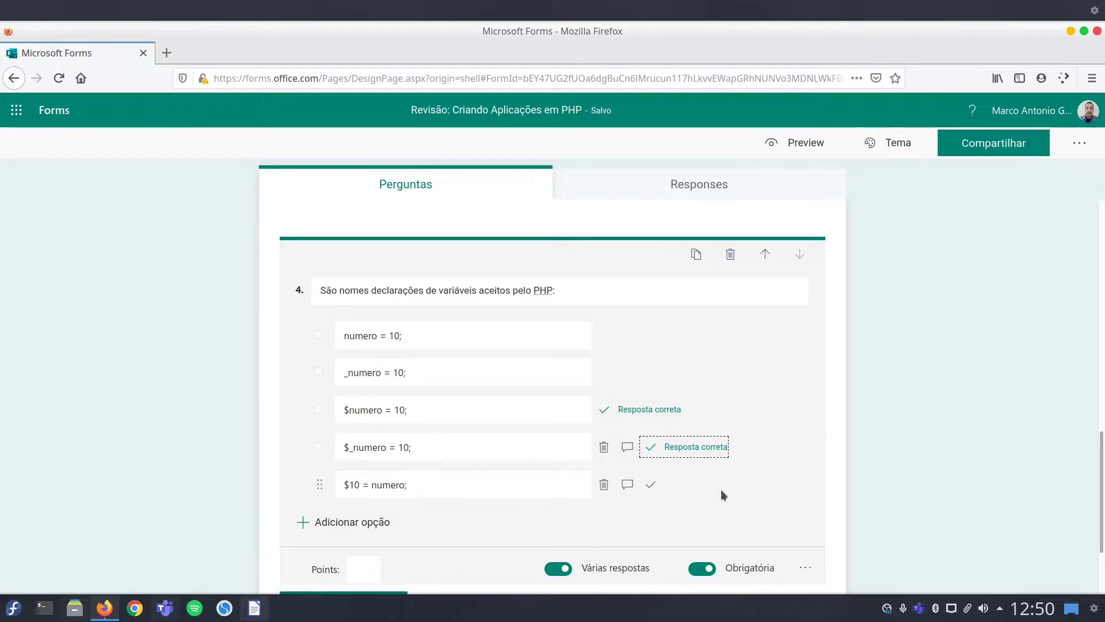
scroll(835, 496, down, 3)
click(807, 456)
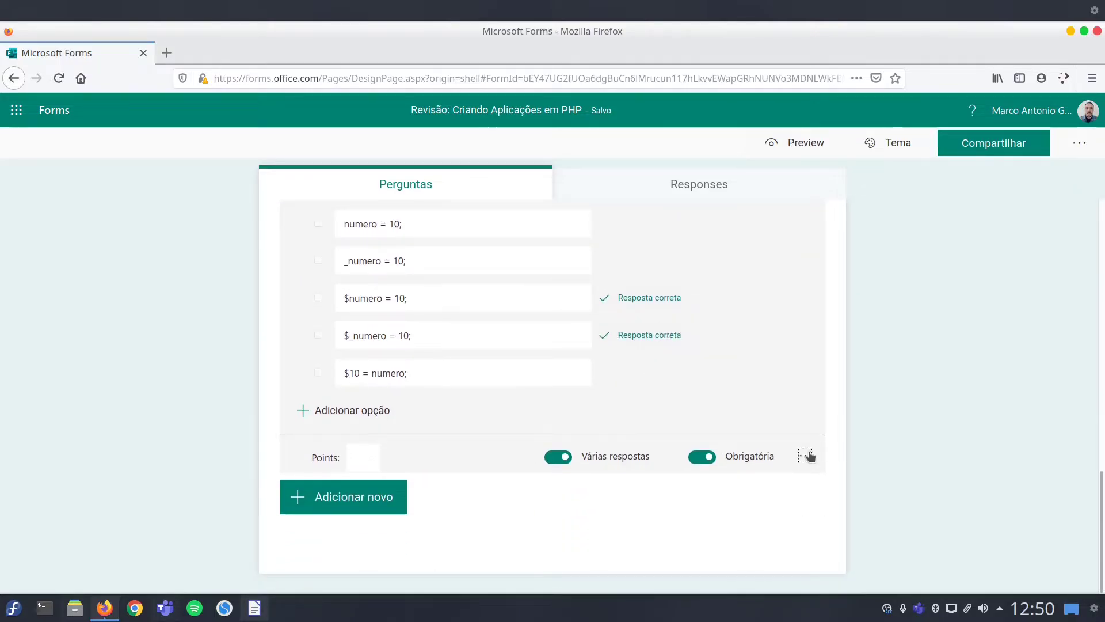
click(925, 389)
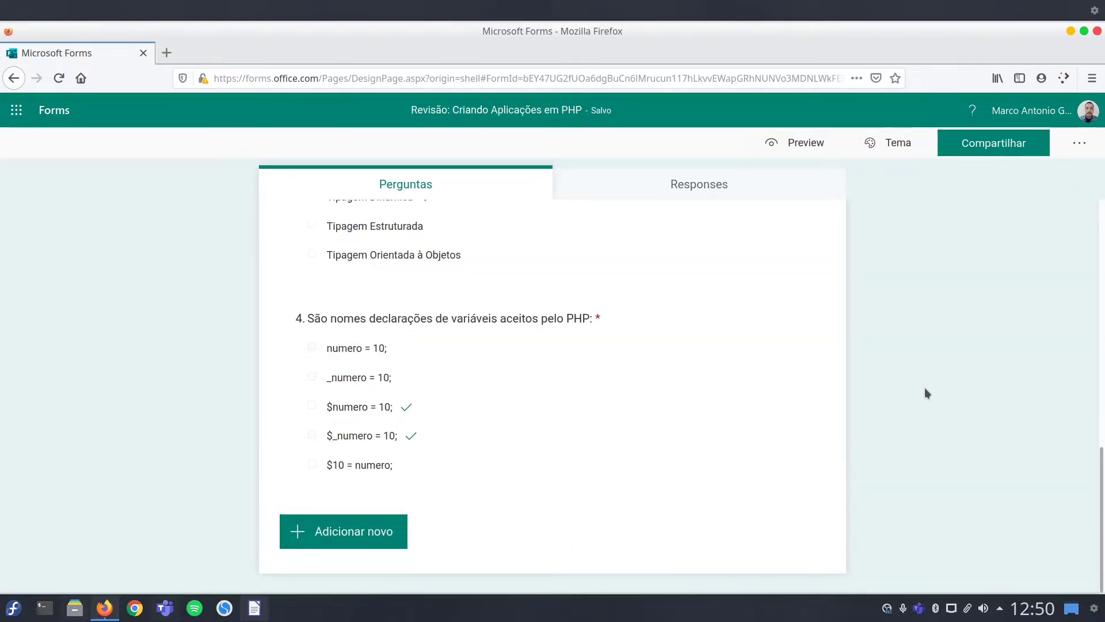
Step: Review all the quiz questions and their marked answers, comparing them with the questionnaire in the Writer document
scroll(815, 449, up, 15)
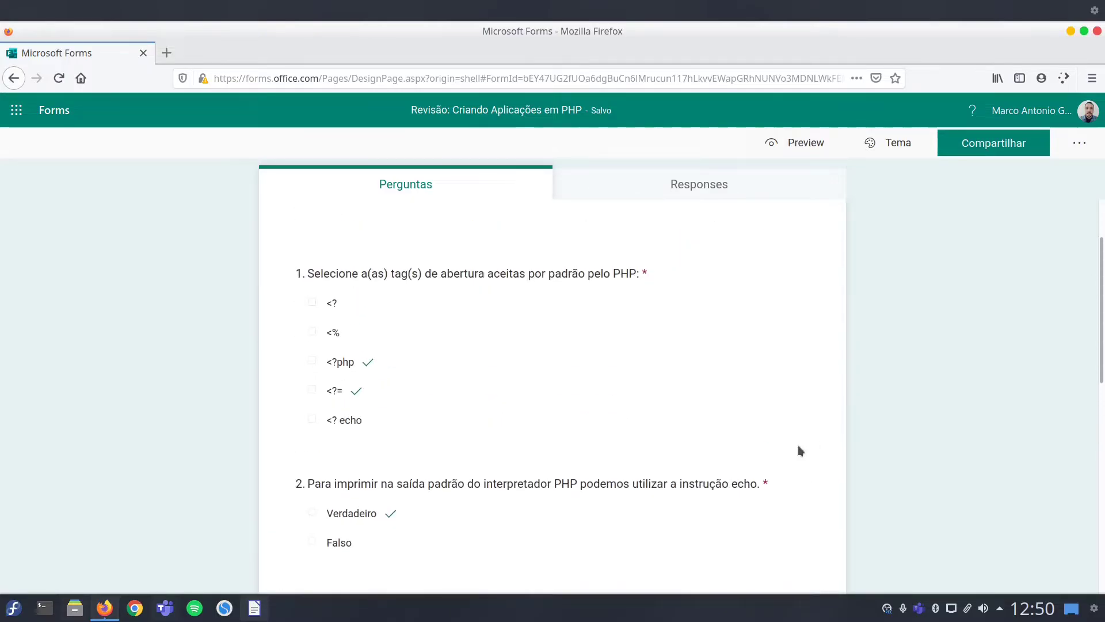
scroll(673, 414, down, 3)
scroll(691, 410, down, 8)
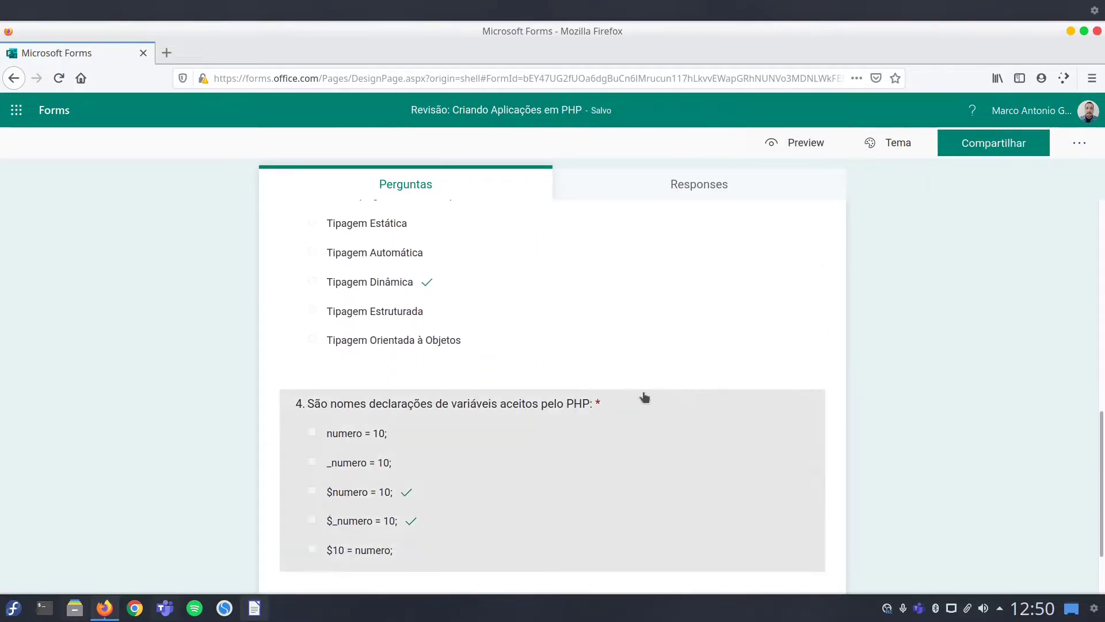
key(alt+Tab)
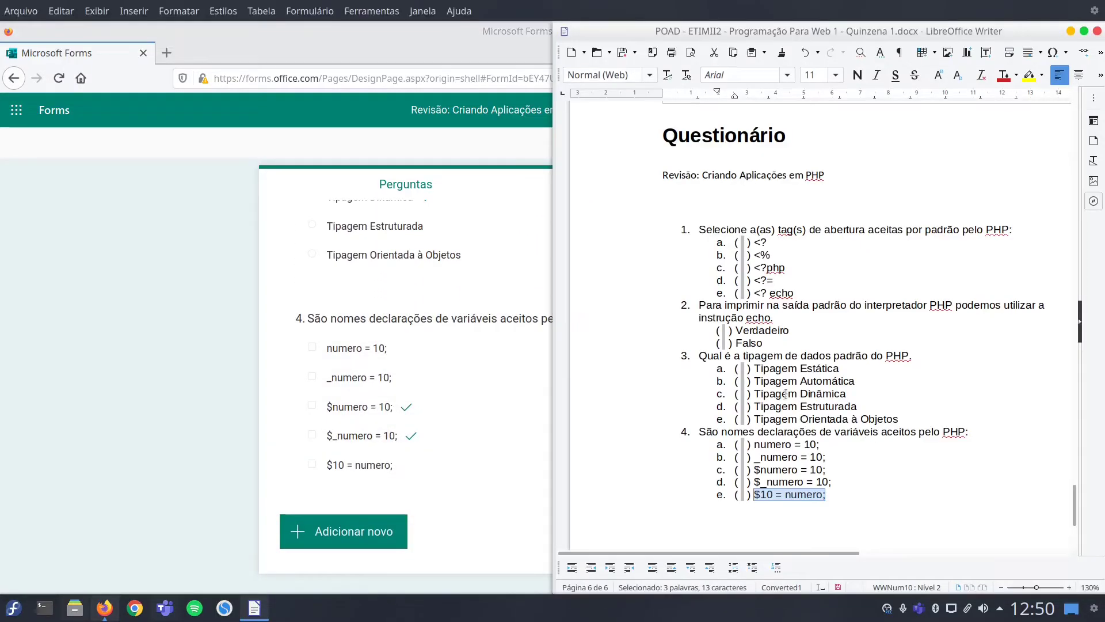
scroll(818, 428, down, 4)
scroll(819, 428, up, 3)
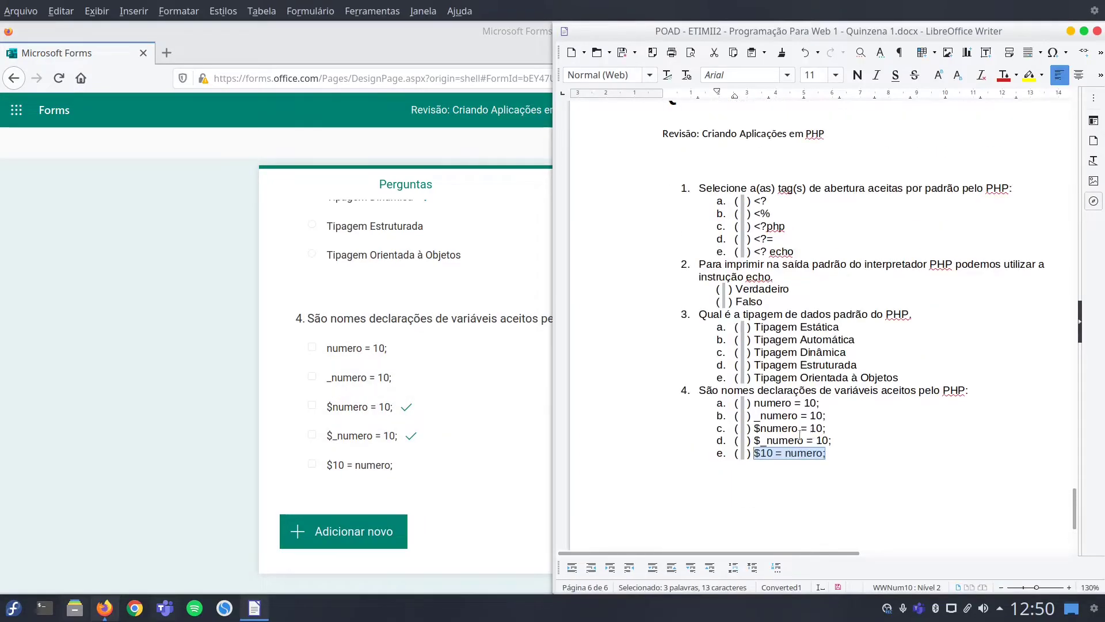
key(alt+Tab)
scroll(743, 430, up, 10)
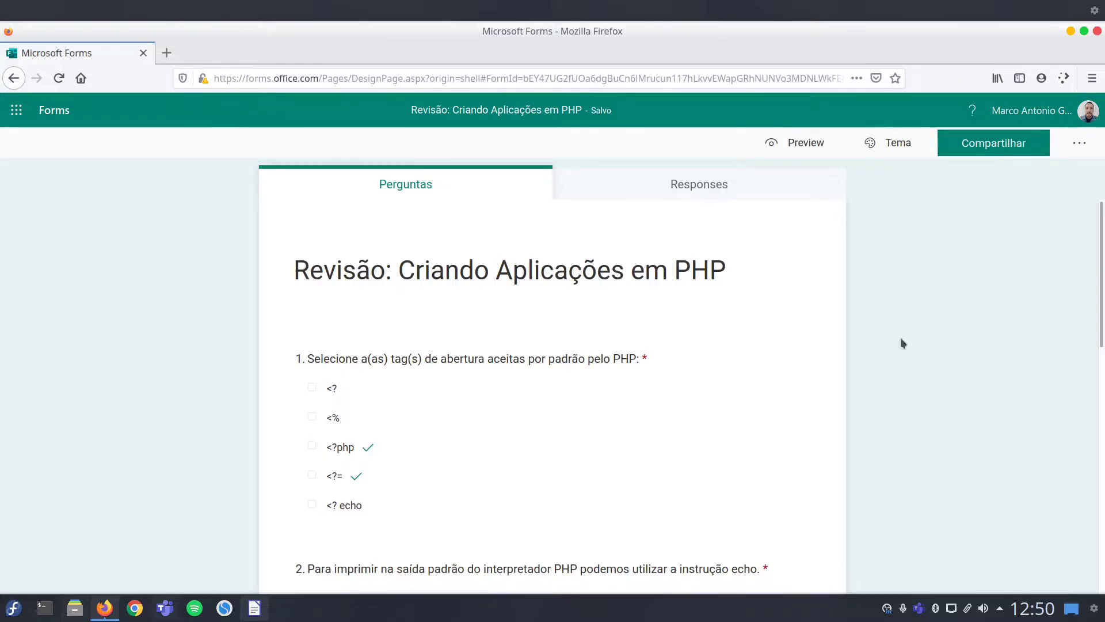
Step: Turn off the automatic display of results to respondents in the quiz settings
click(1081, 144)
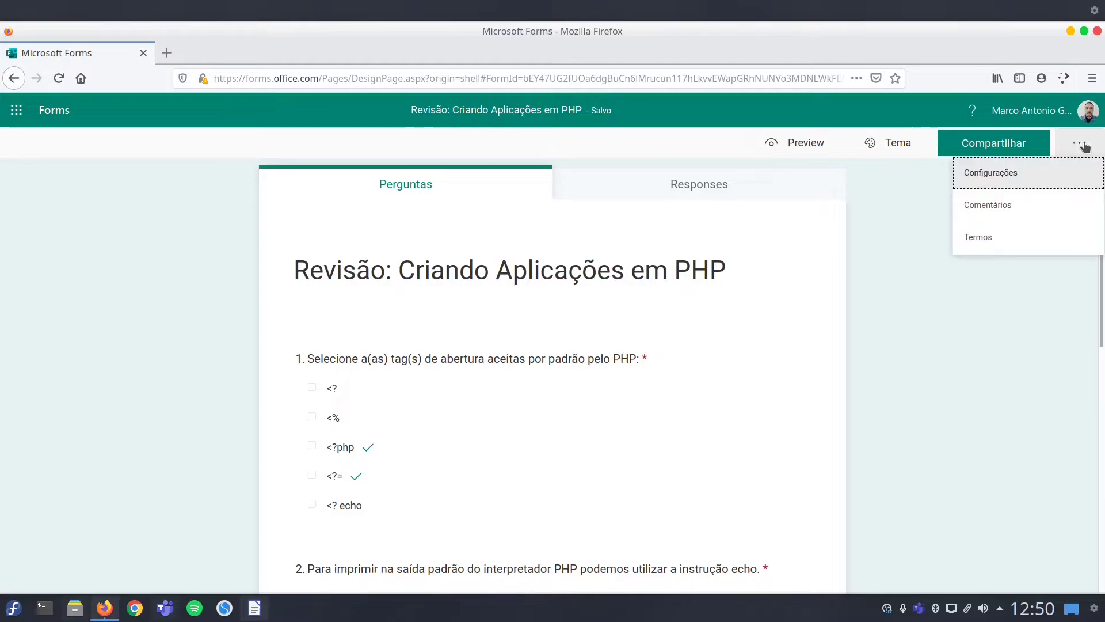
click(990, 175)
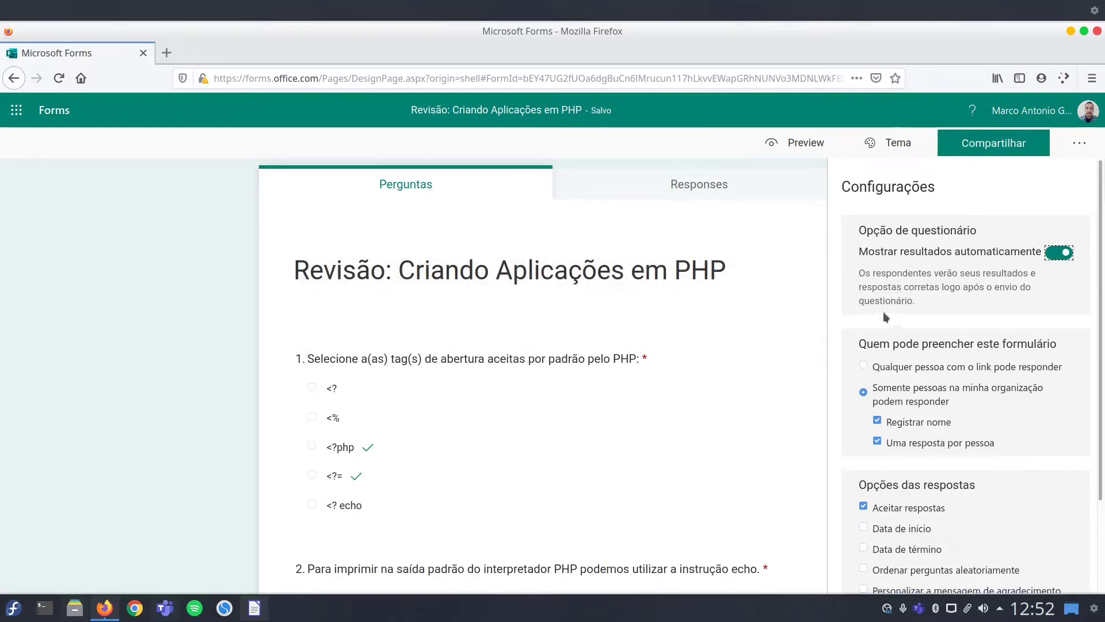
click(1060, 255)
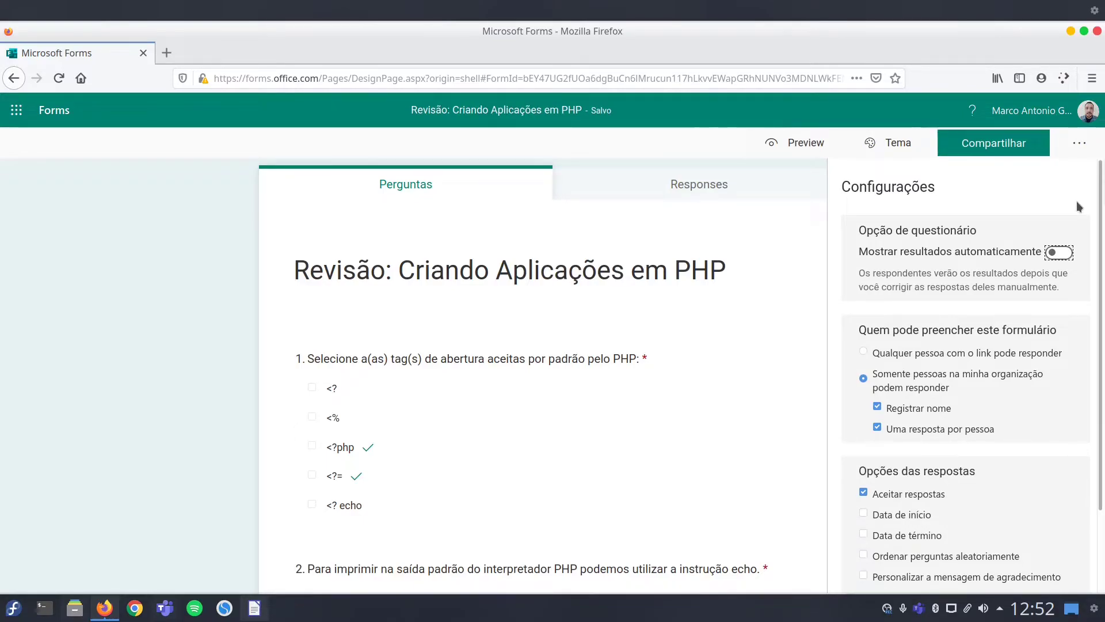
Step: Review the quiz's response settings and enable a start date for accepting responses
scroll(1017, 348, down, 3)
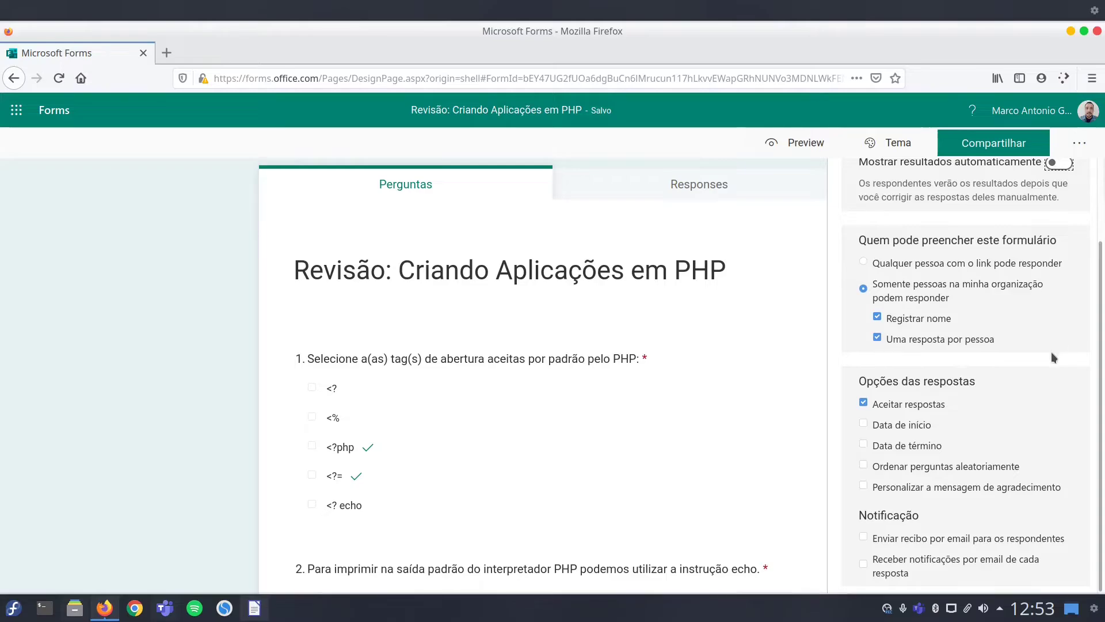
drag(1101, 394, 1104, 452)
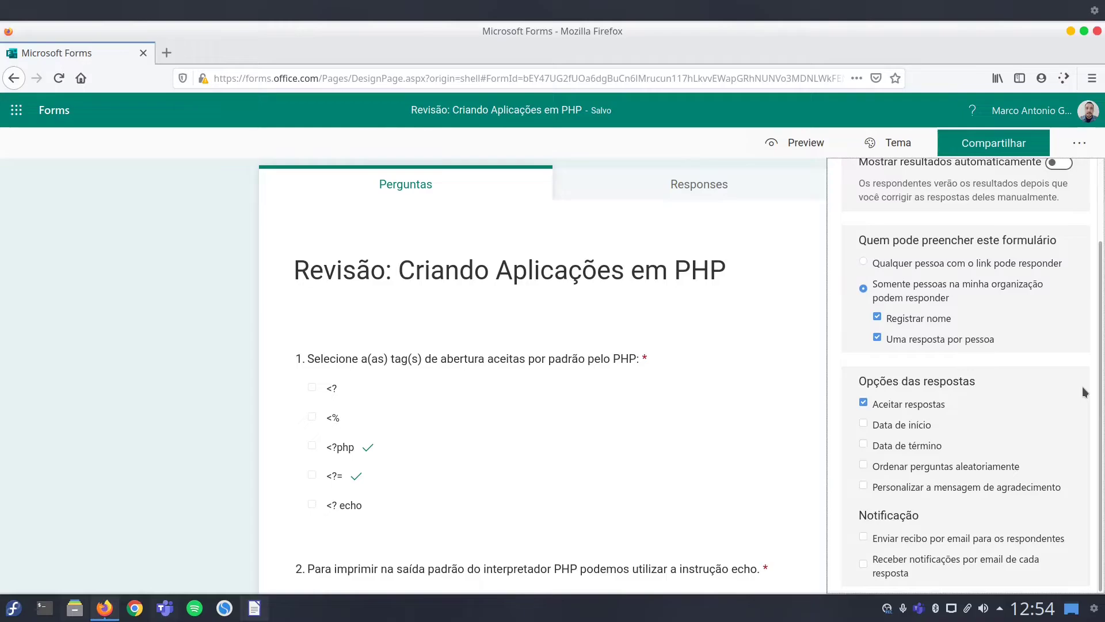
click(865, 425)
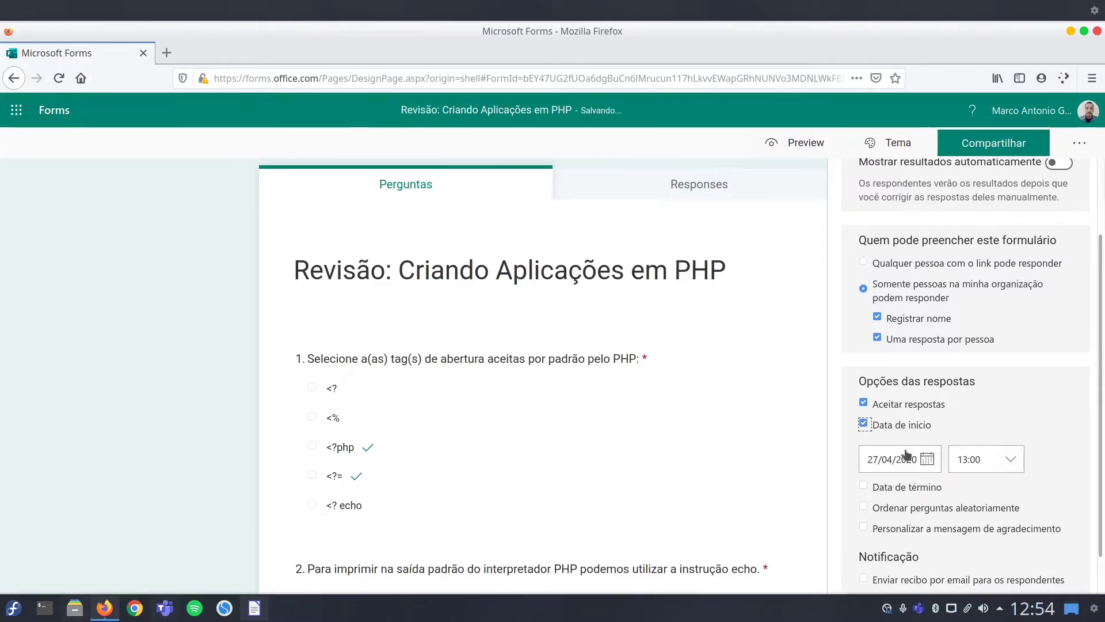
Step: Set the start of accepting responses to 04/05/2020 at 00:00
click(927, 465)
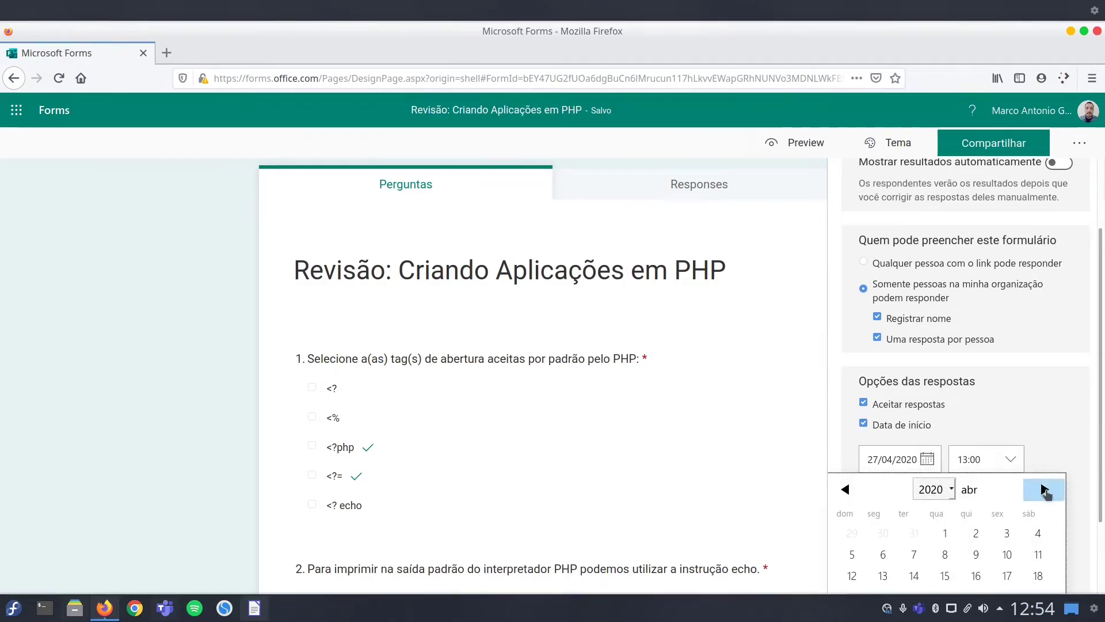
click(1045, 489)
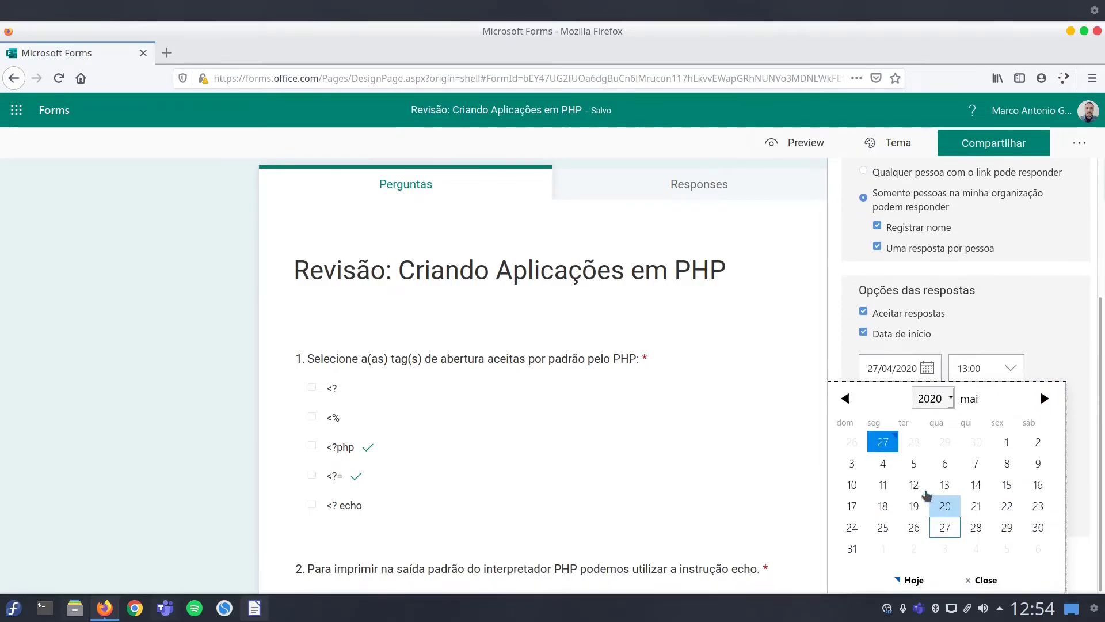
click(883, 468)
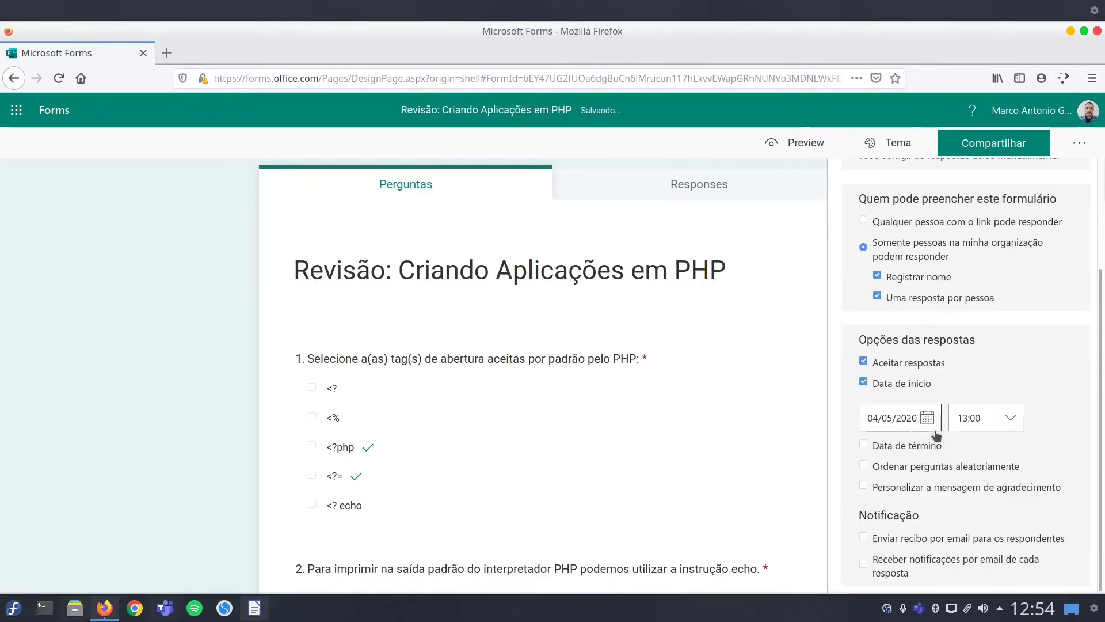
click(999, 420)
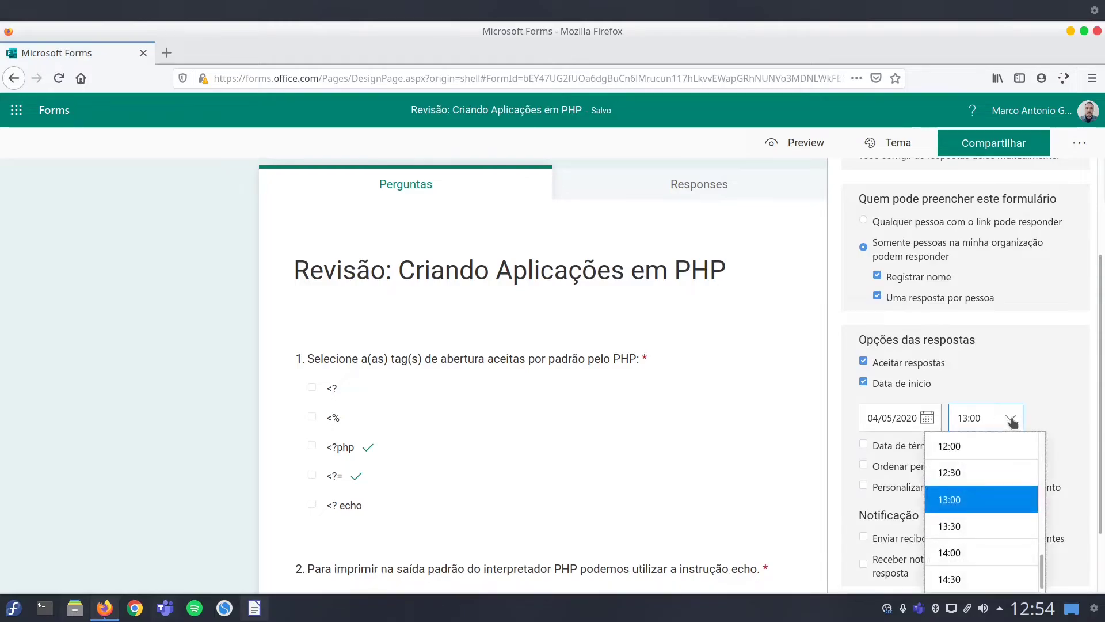
scroll(996, 474, up, 3)
scroll(996, 474, up, 5)
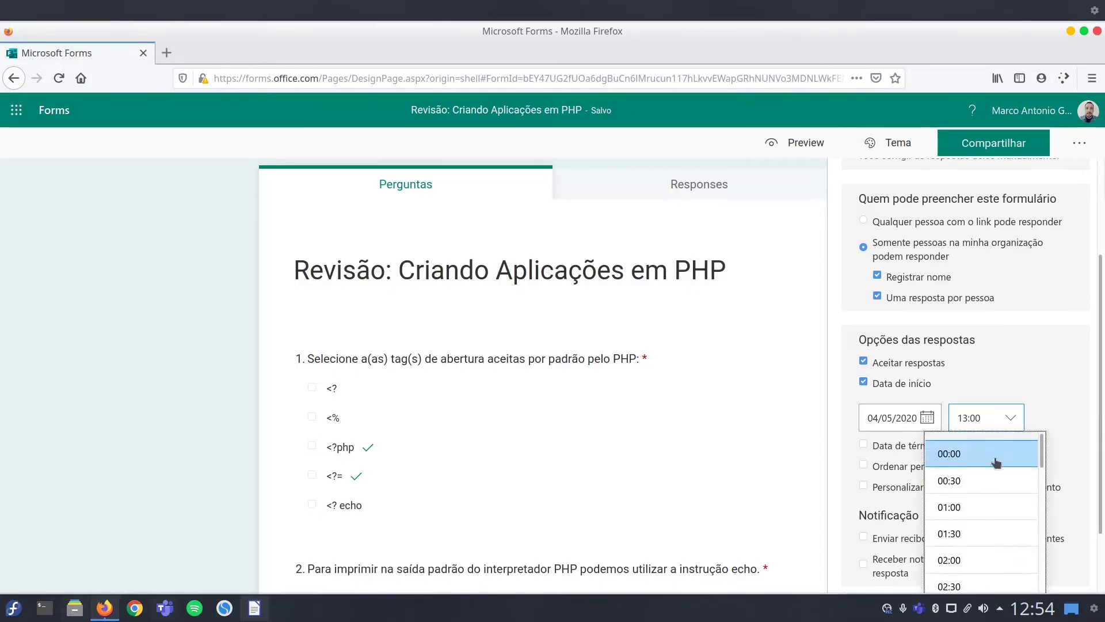
click(997, 455)
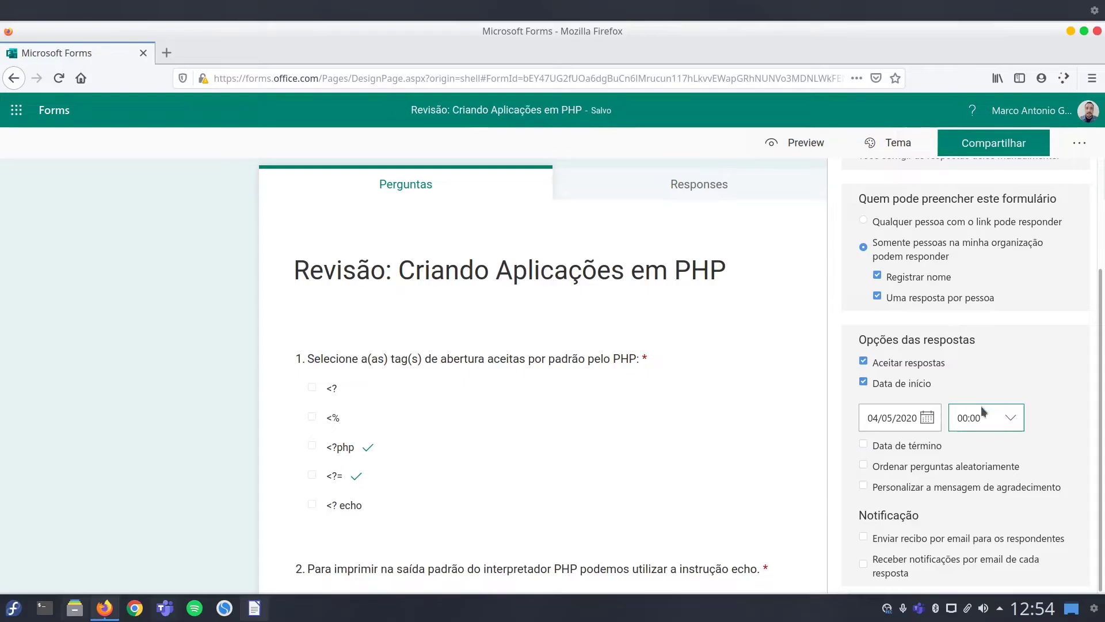
Step: Enable an end date for accepting responses and set it to 15/05/2020
click(863, 444)
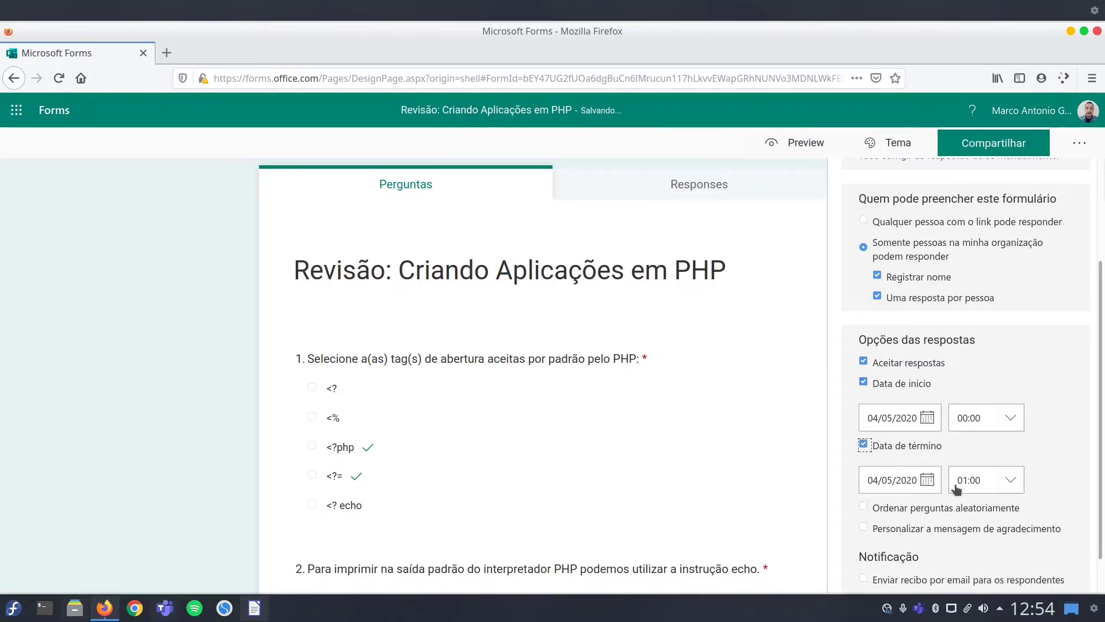
click(927, 482)
scroll(947, 521, down, 2)
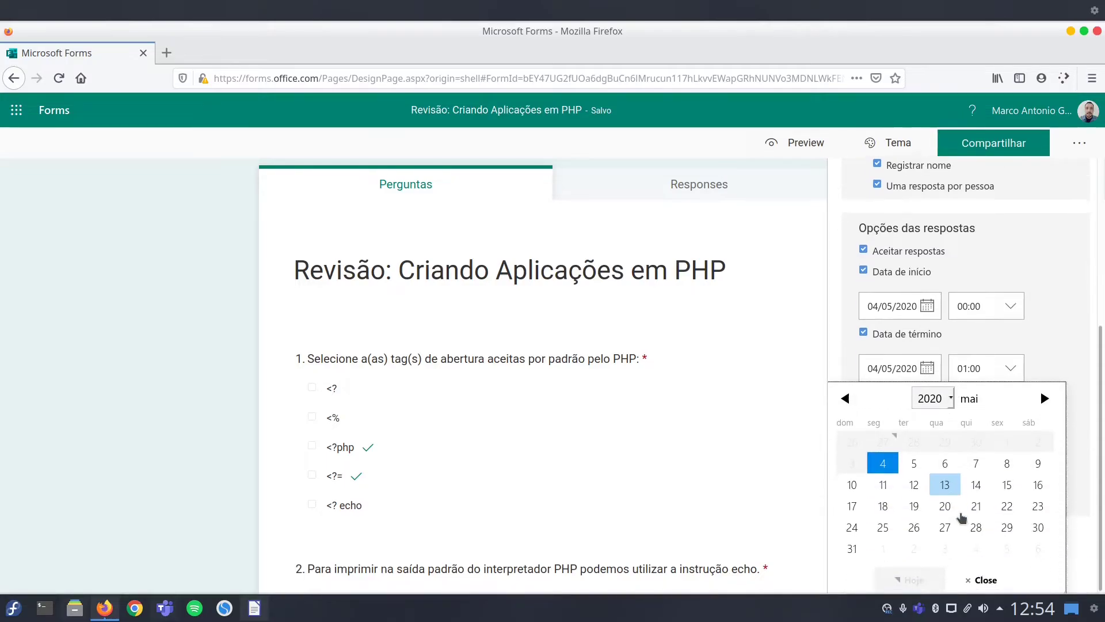
click(1008, 489)
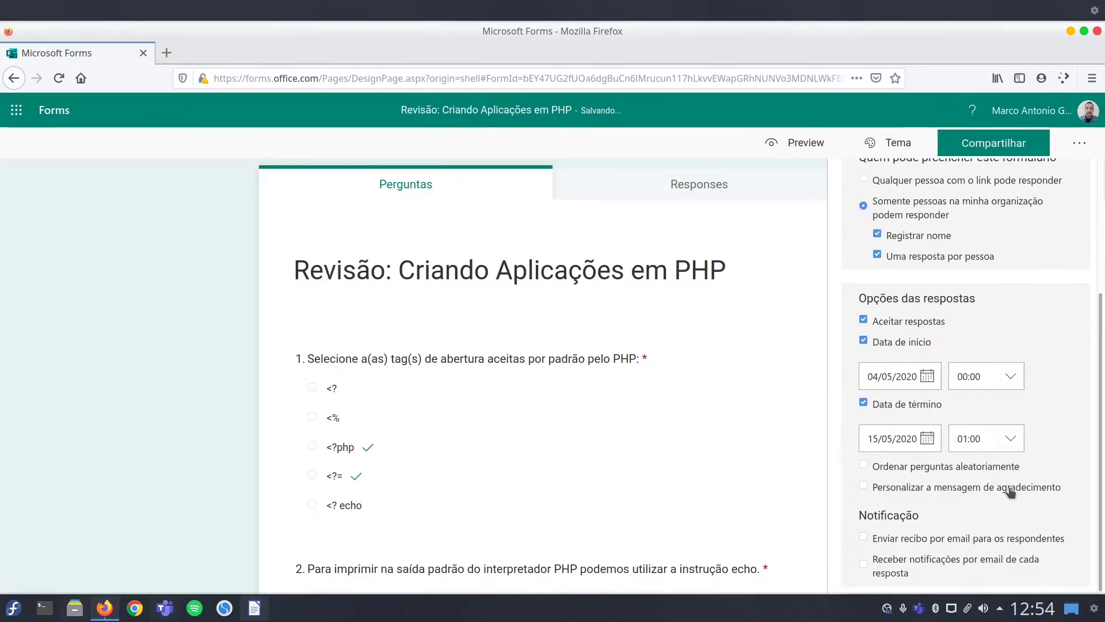
click(1013, 441)
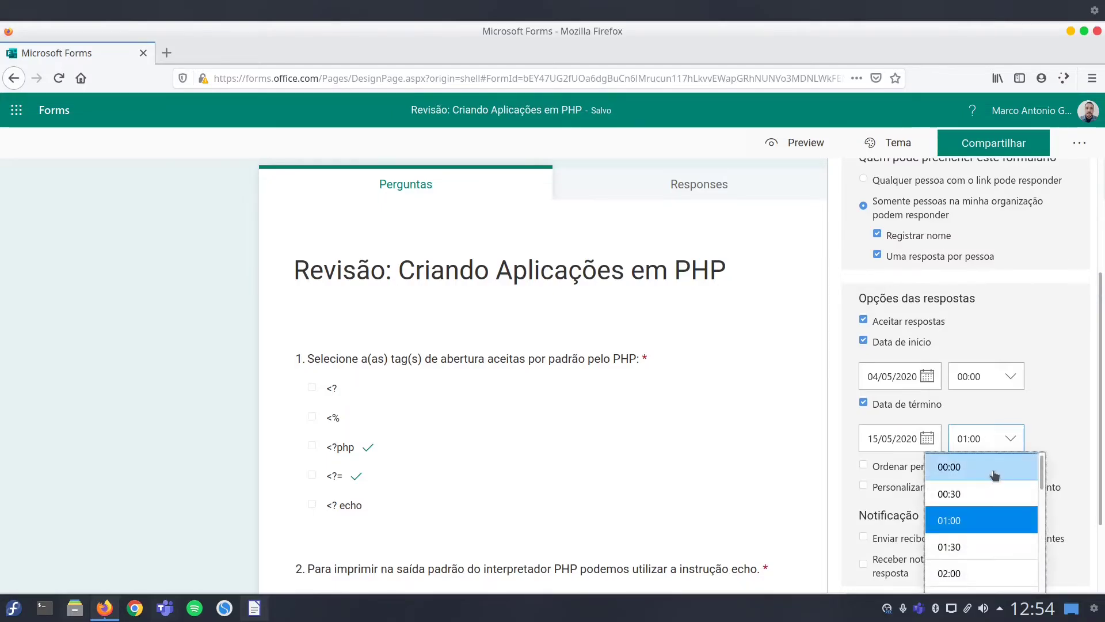
scroll(990, 495, down, 12)
scroll(998, 515, down, 5)
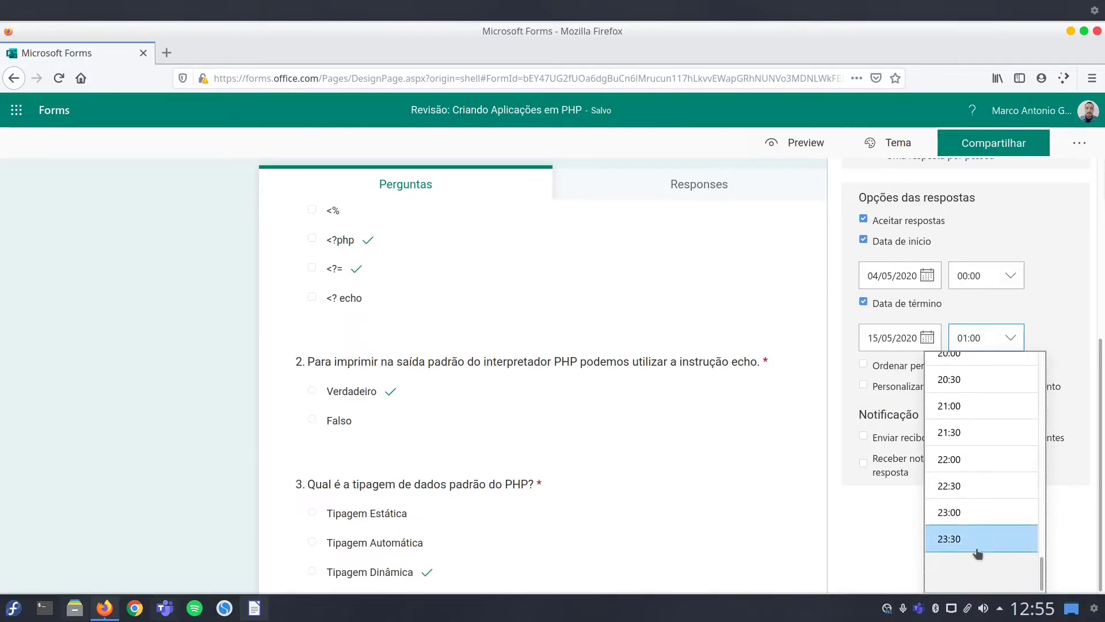
scroll(999, 536, up, 6)
Step: Change the end of accepting responses to 16/05/2020 at 00:00
click(928, 342)
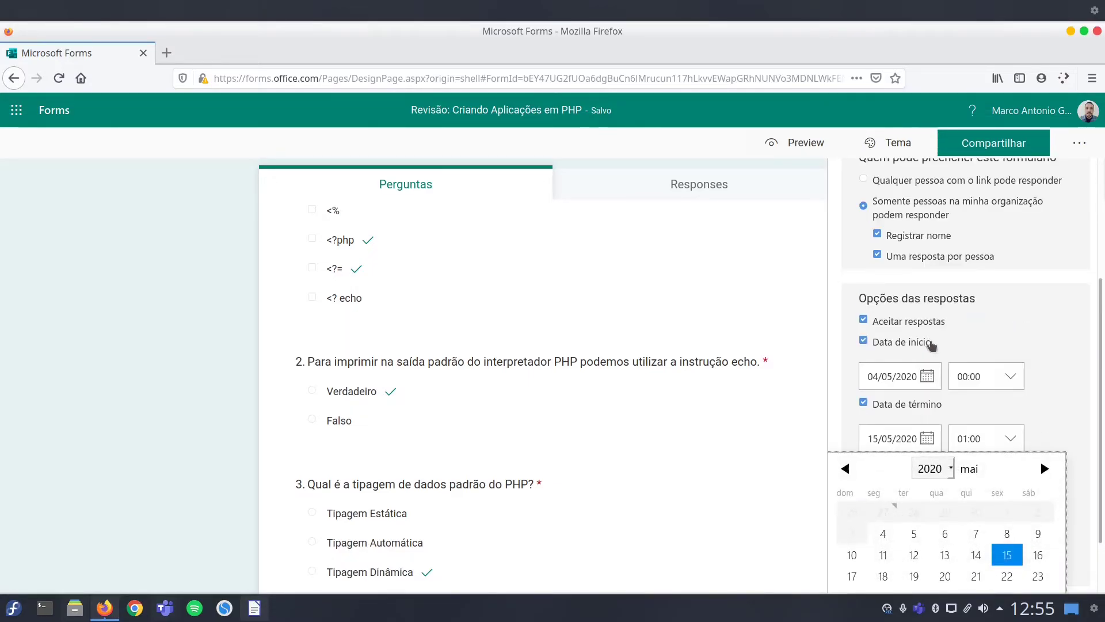
click(1036, 557)
click(1008, 440)
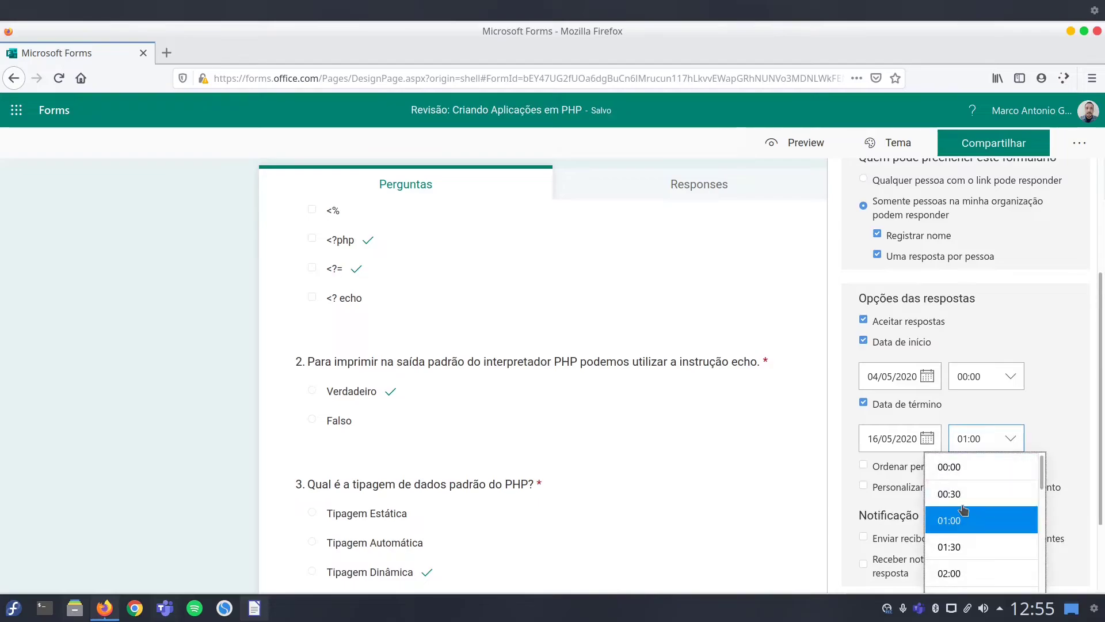
click(957, 468)
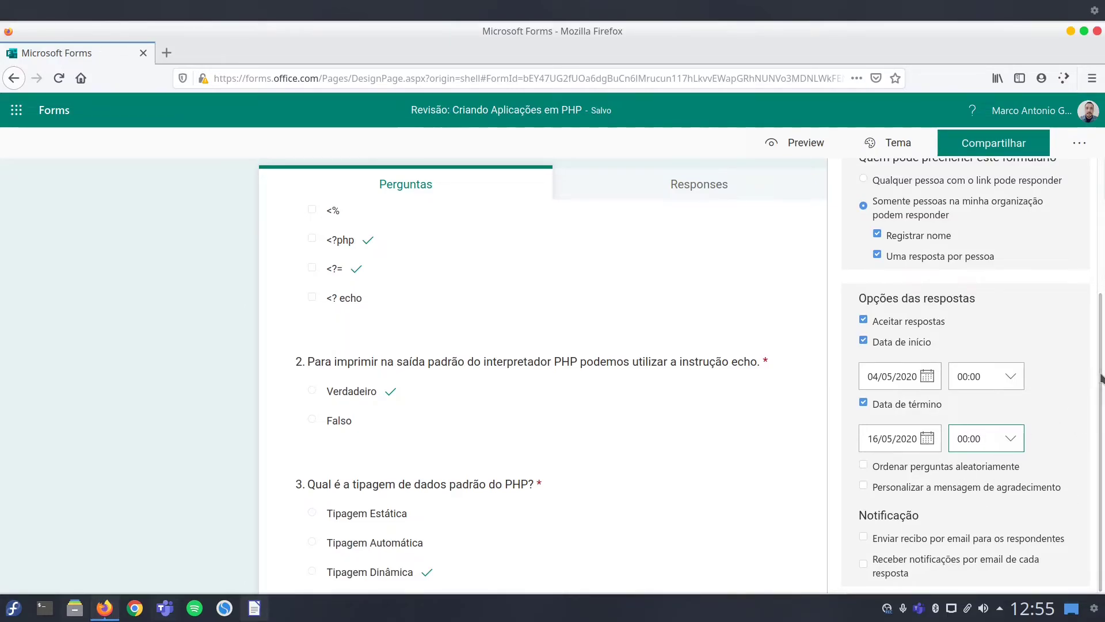
Step: Enable sending an email receipt to respondents and close the quiz settings
drag(1101, 374, 1101, 418)
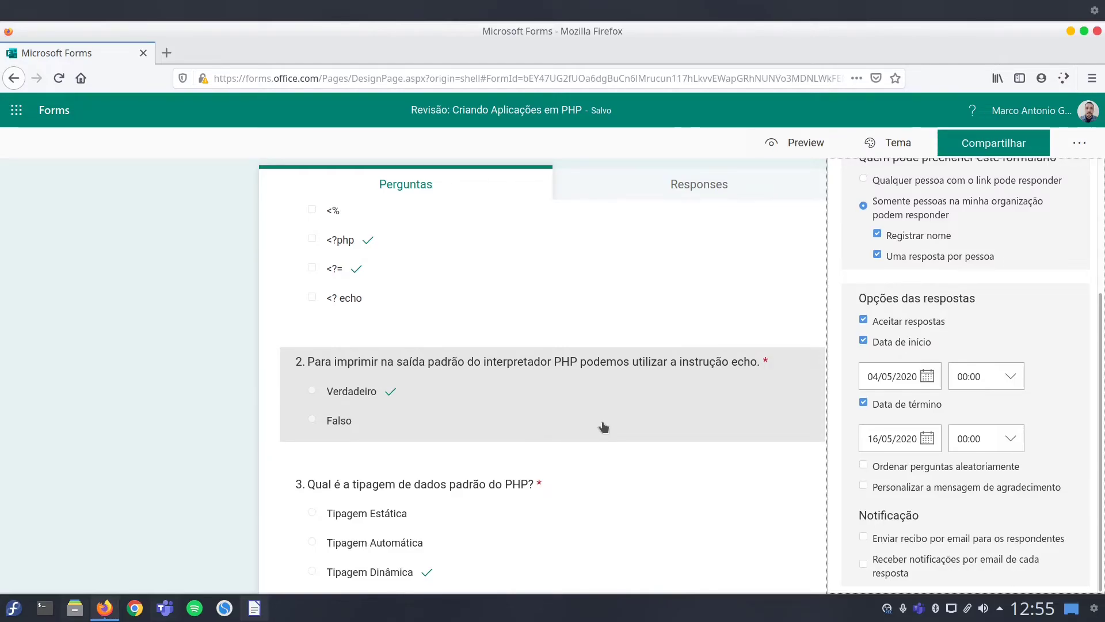
scroll(610, 345, up, 3)
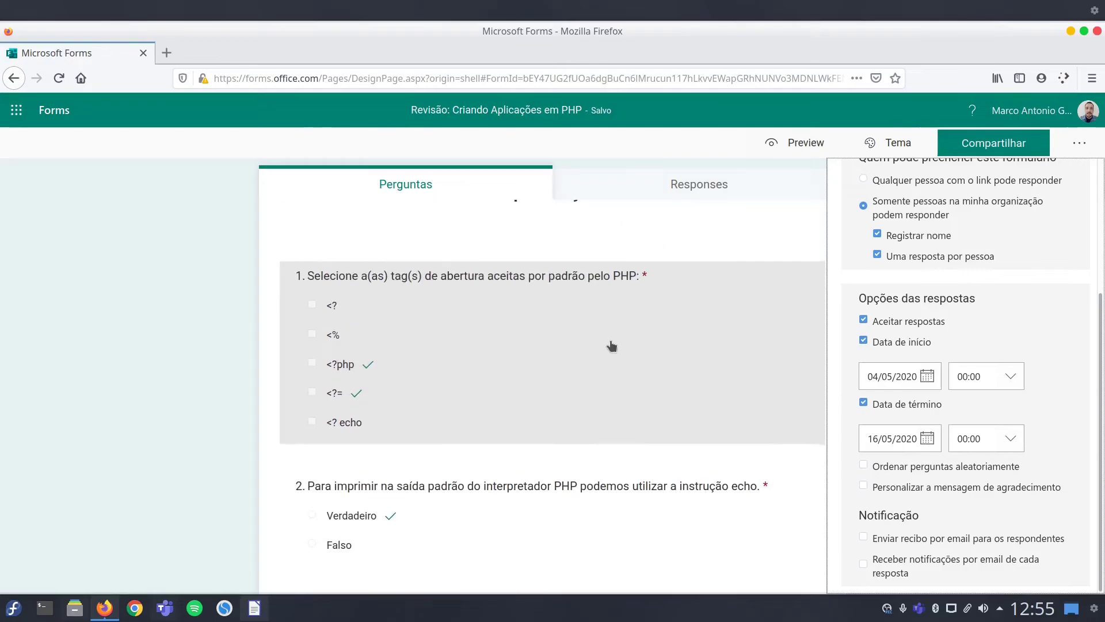
scroll(612, 345, up, 3)
scroll(599, 368, down, 10)
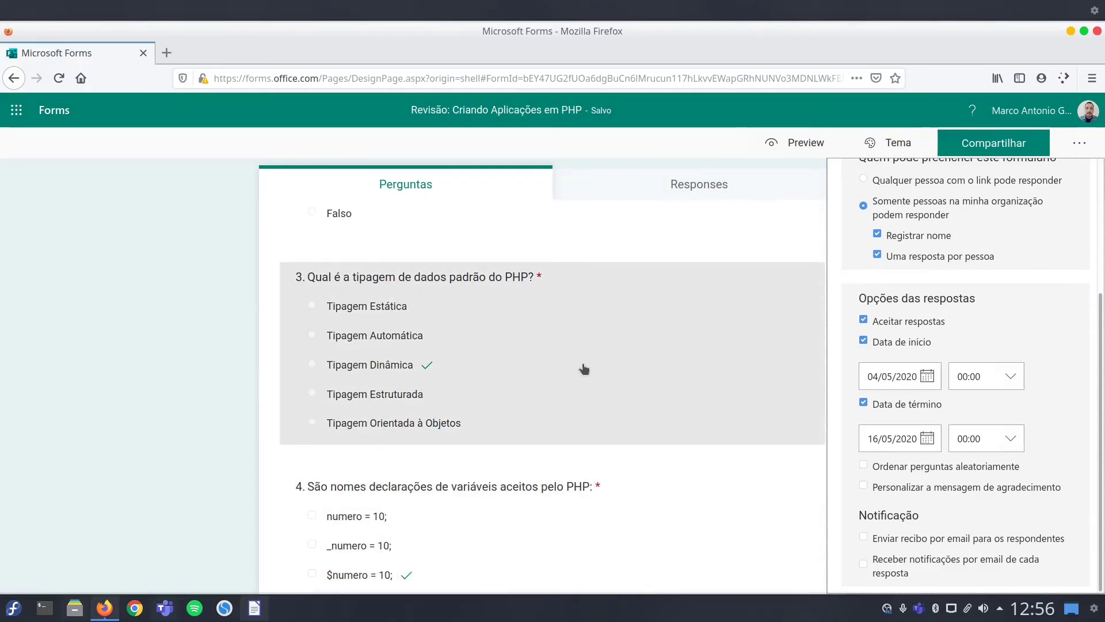
scroll(583, 368, down, 3)
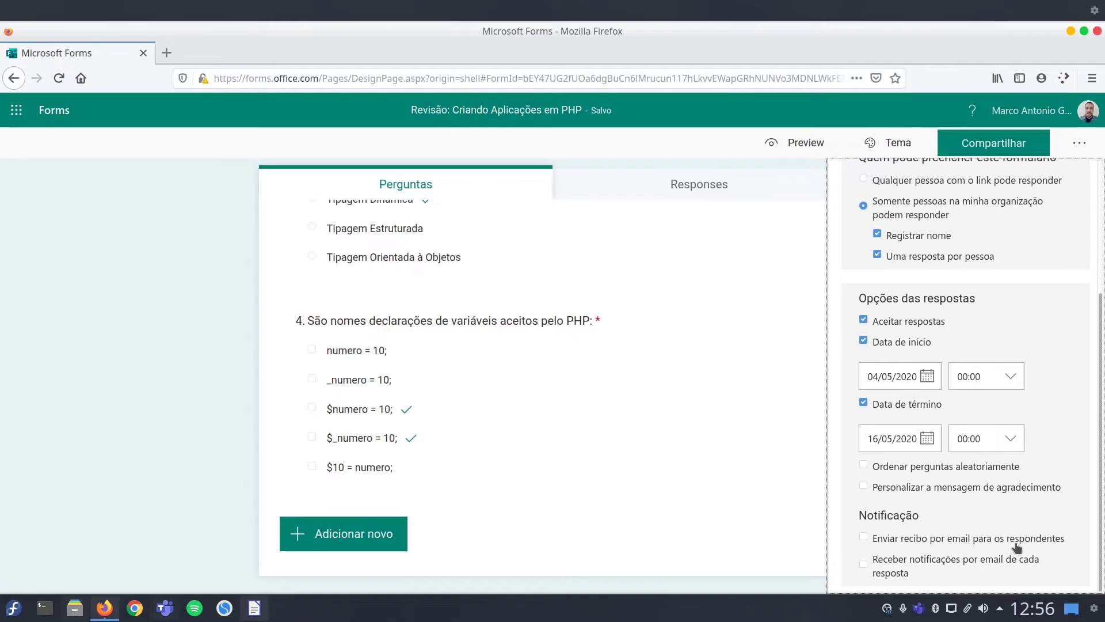
click(863, 536)
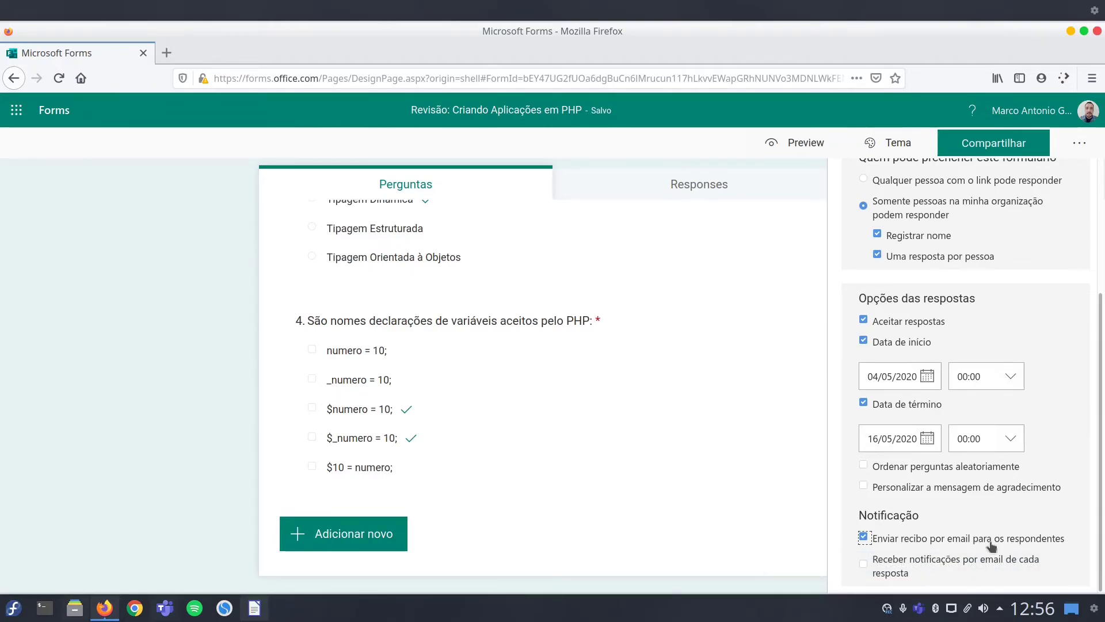
click(1103, 552)
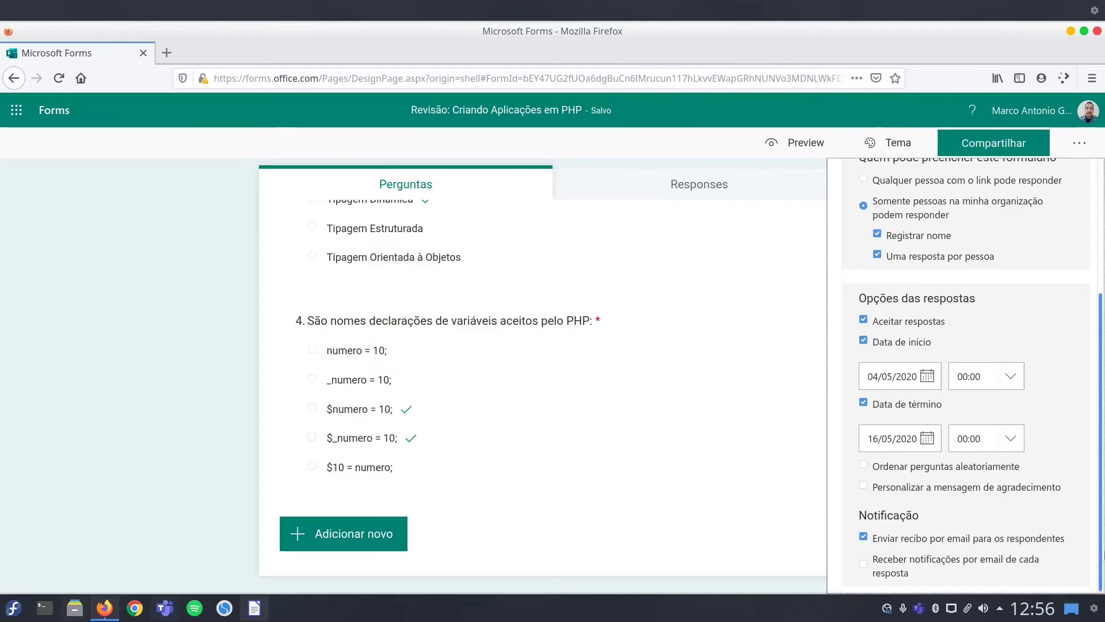
scroll(1104, 553, up, 3)
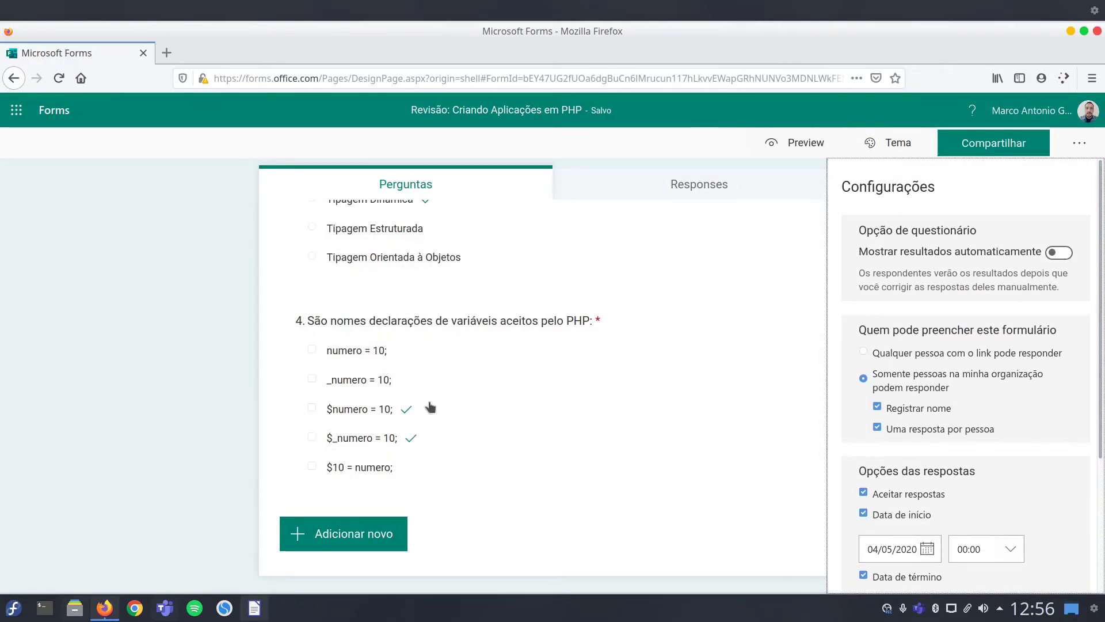
scroll(659, 406, up, 10)
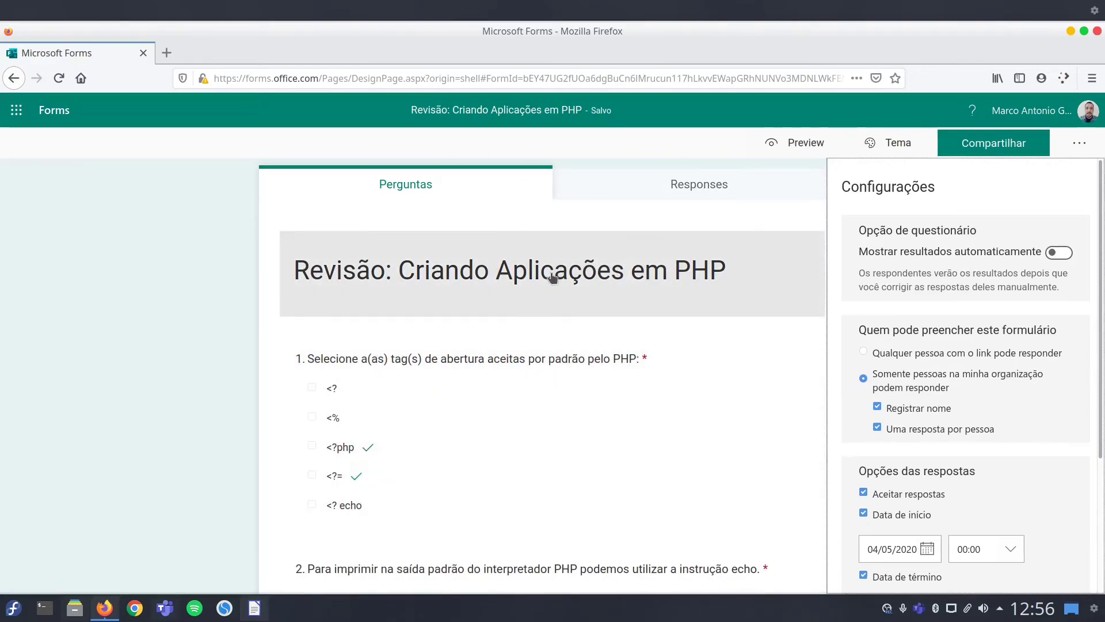
click(1085, 149)
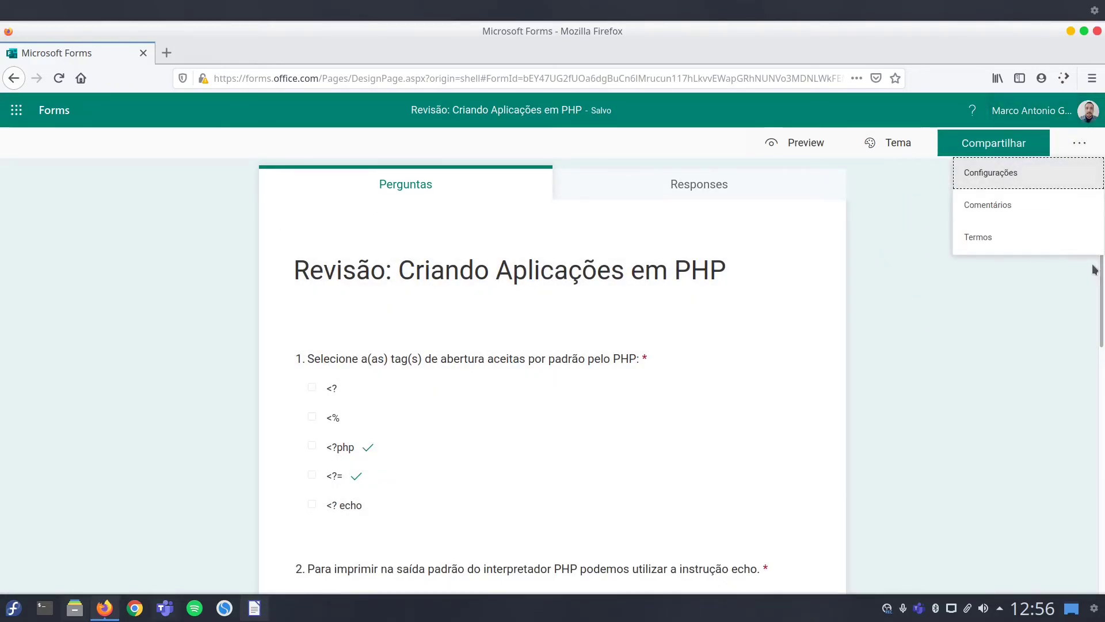
click(1042, 348)
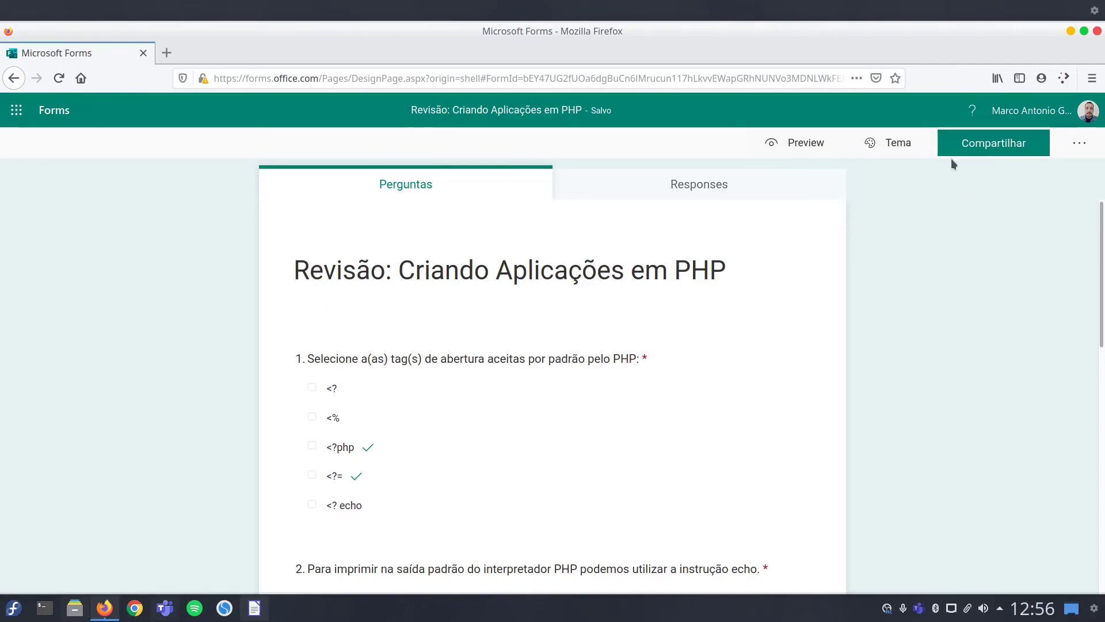
Step: Look over the available colour and picture themes for the quiz without applying one
click(890, 143)
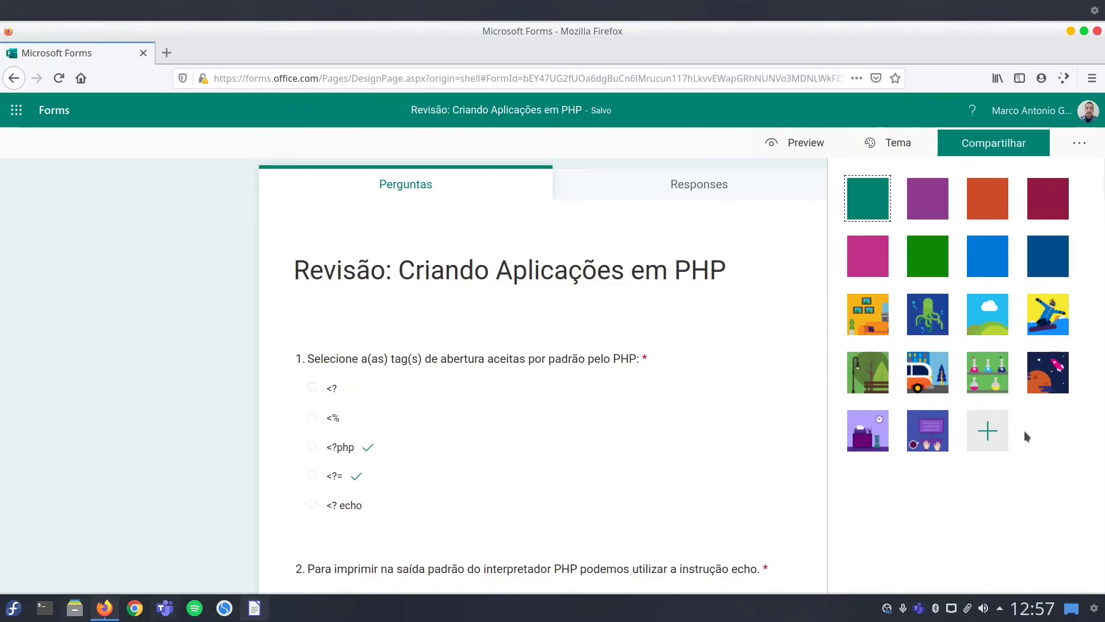
click(894, 155)
click(894, 154)
Step: Preview the whole quiz as respondents see it on a computer
click(807, 155)
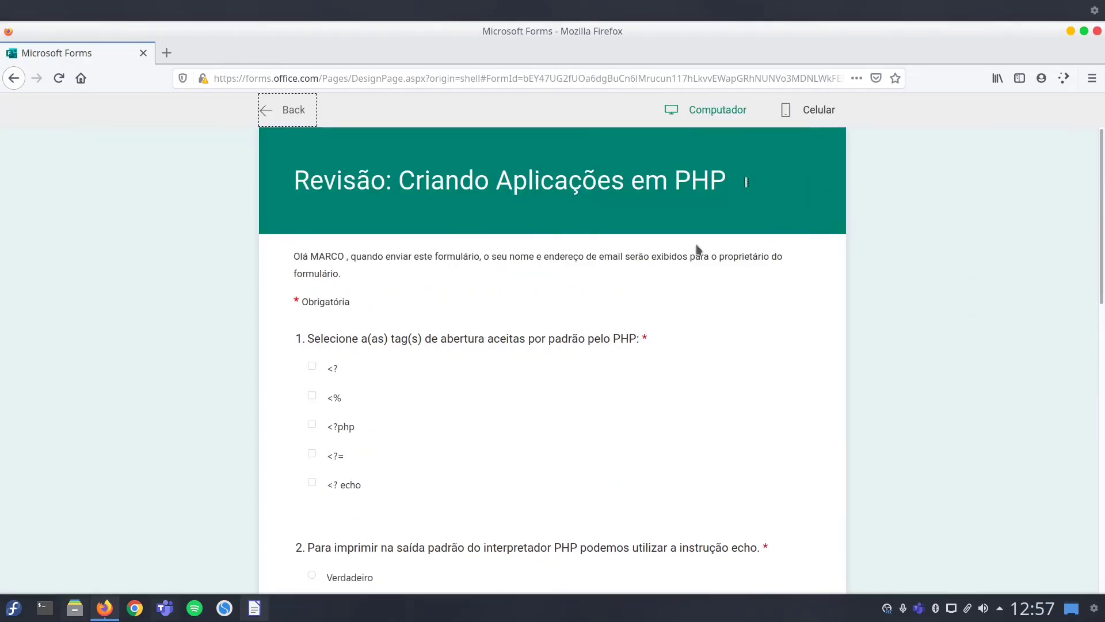
scroll(554, 311, down, 8)
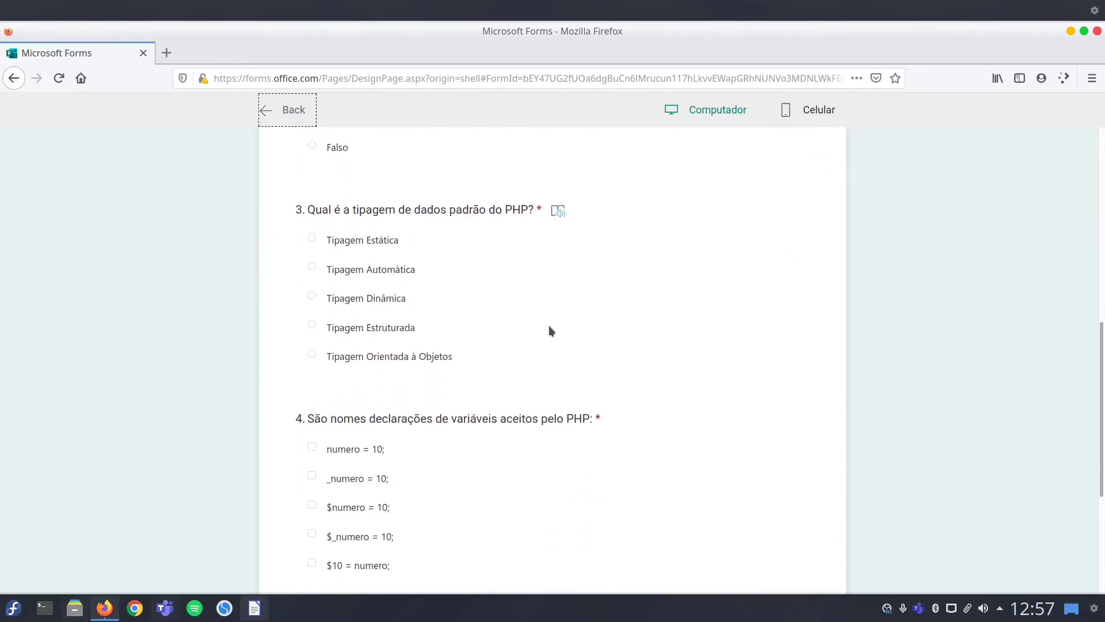
scroll(548, 328, down, 4)
scroll(548, 329, up, 5)
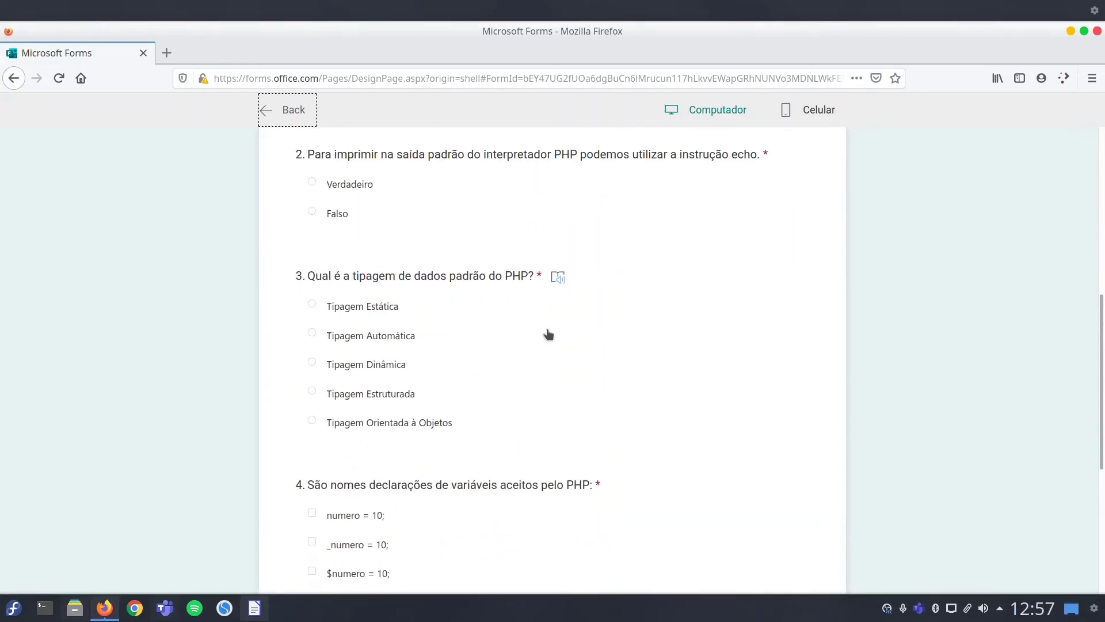
scroll(548, 332, up, 5)
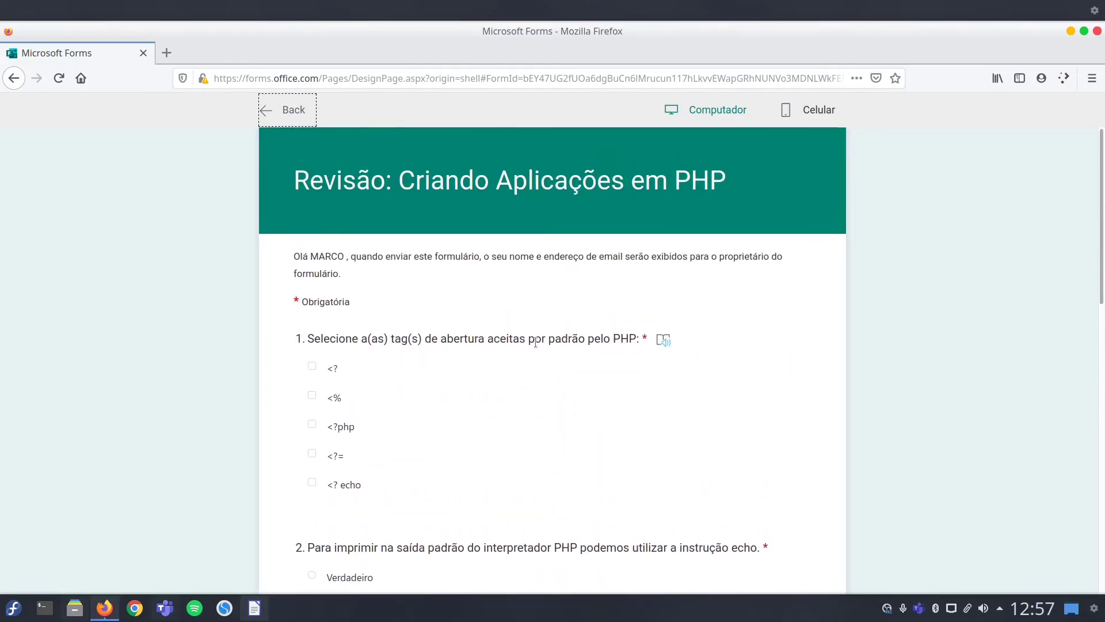
scroll(535, 343, down, 10)
scroll(532, 352, up, 2)
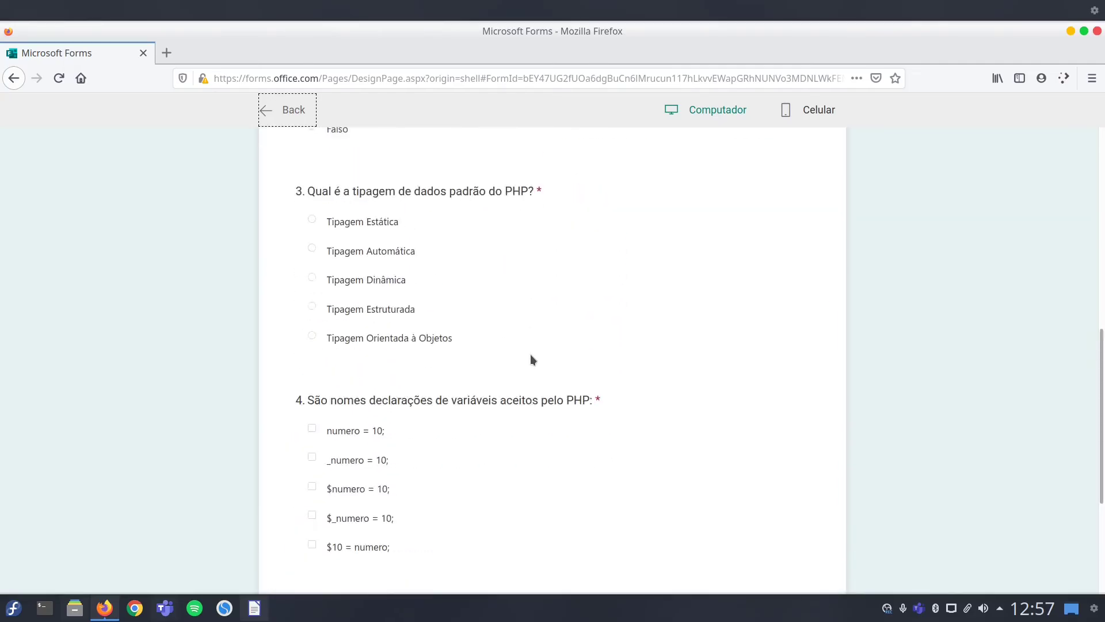
scroll(530, 354, up, 8)
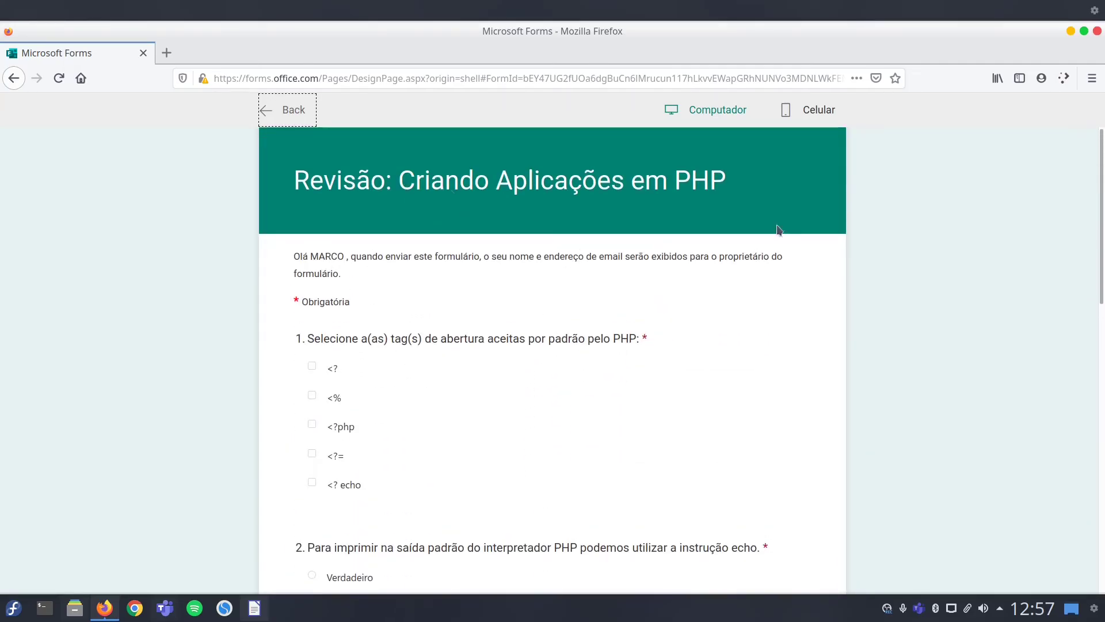
Step: Preview the whole quiz in the mobile phone view and return to editing
click(794, 111)
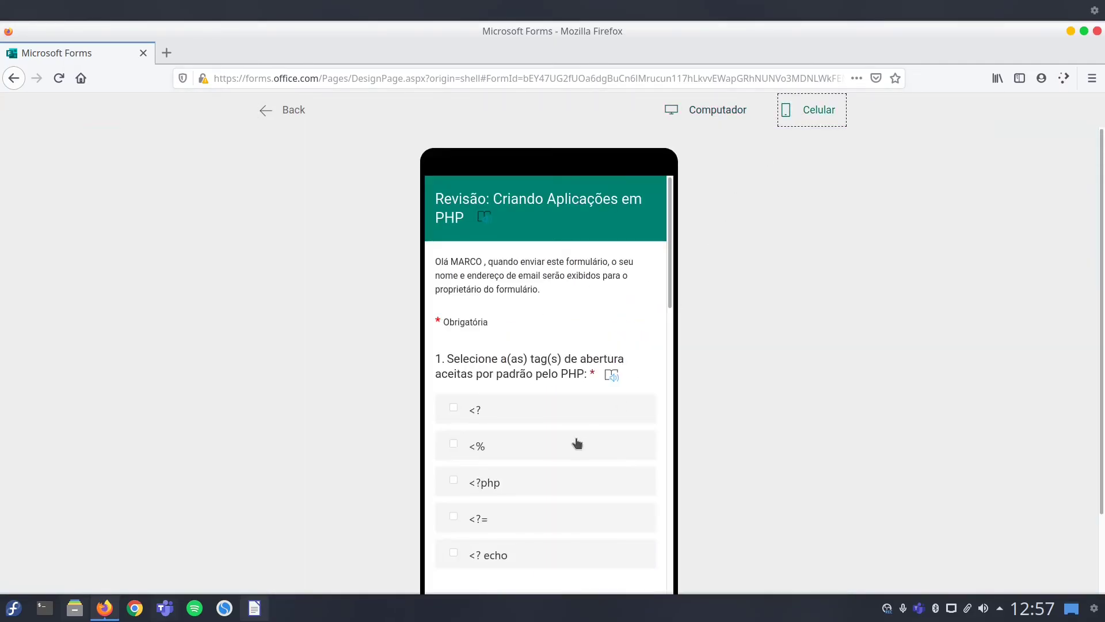
scroll(577, 443, down, 10)
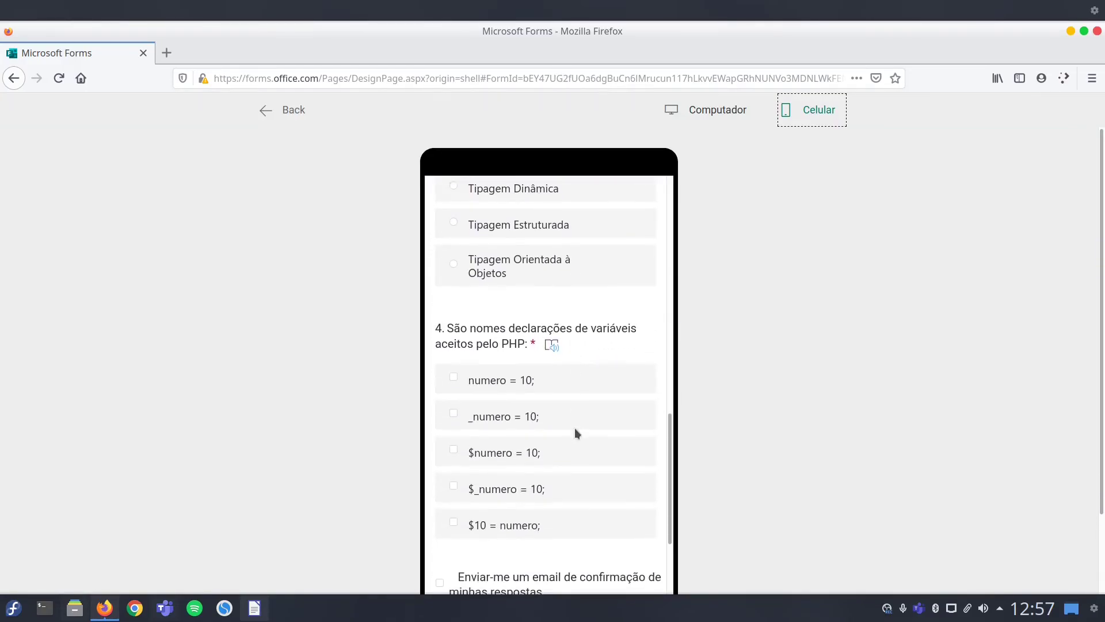
scroll(575, 433, down, 3)
scroll(576, 433, up, 12)
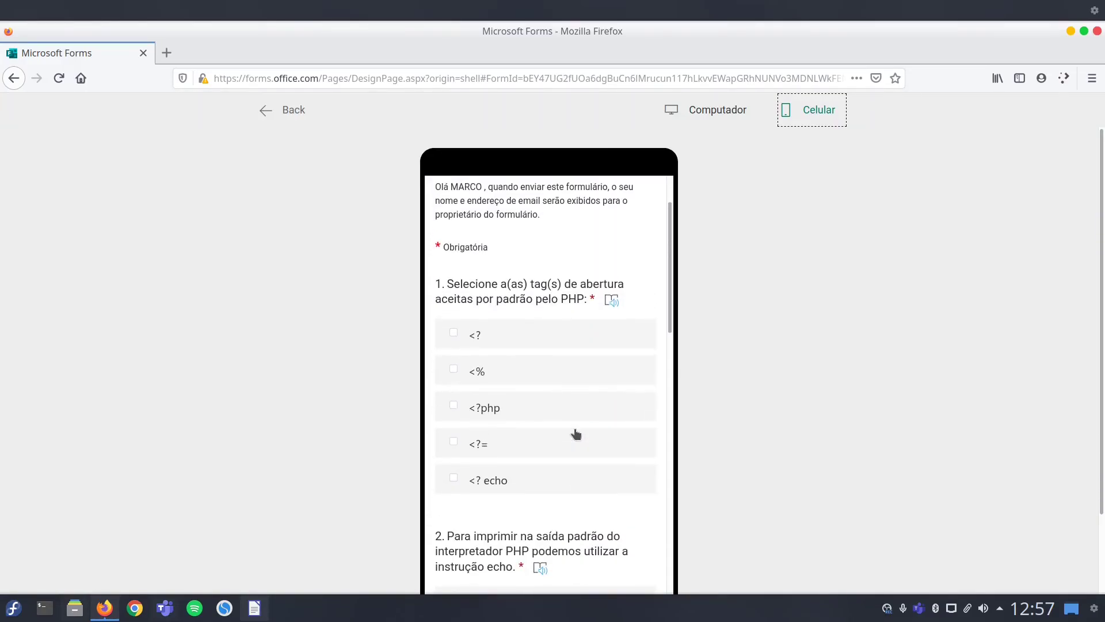
scroll(575, 433, up, 2)
click(292, 111)
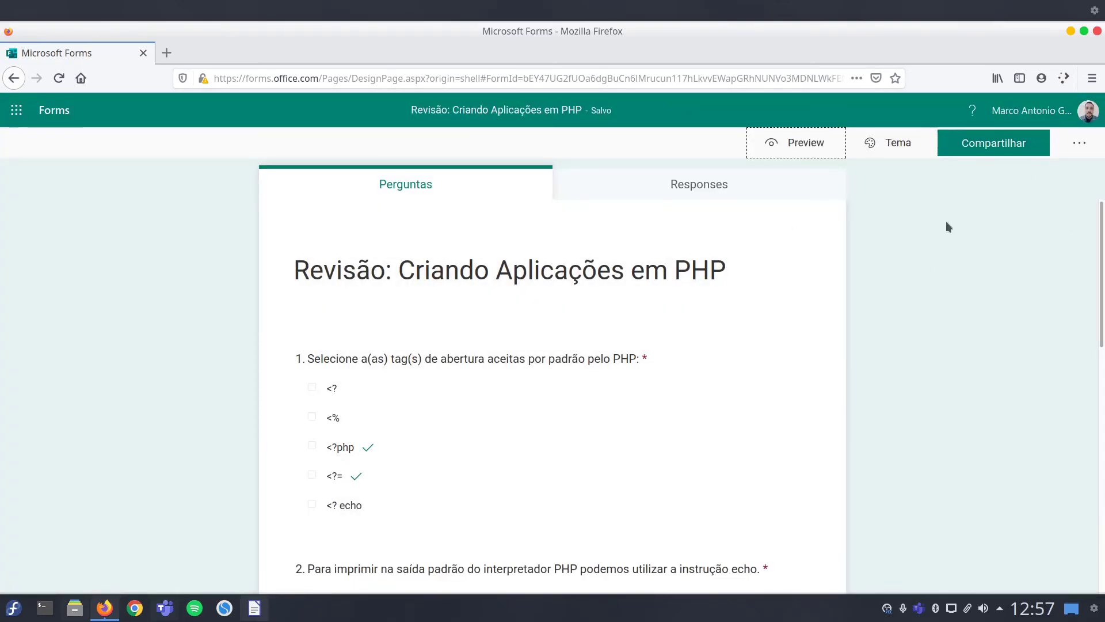
Step: Examine the quiz's sharing options, select the response link's text, and close the sharing options
click(987, 149)
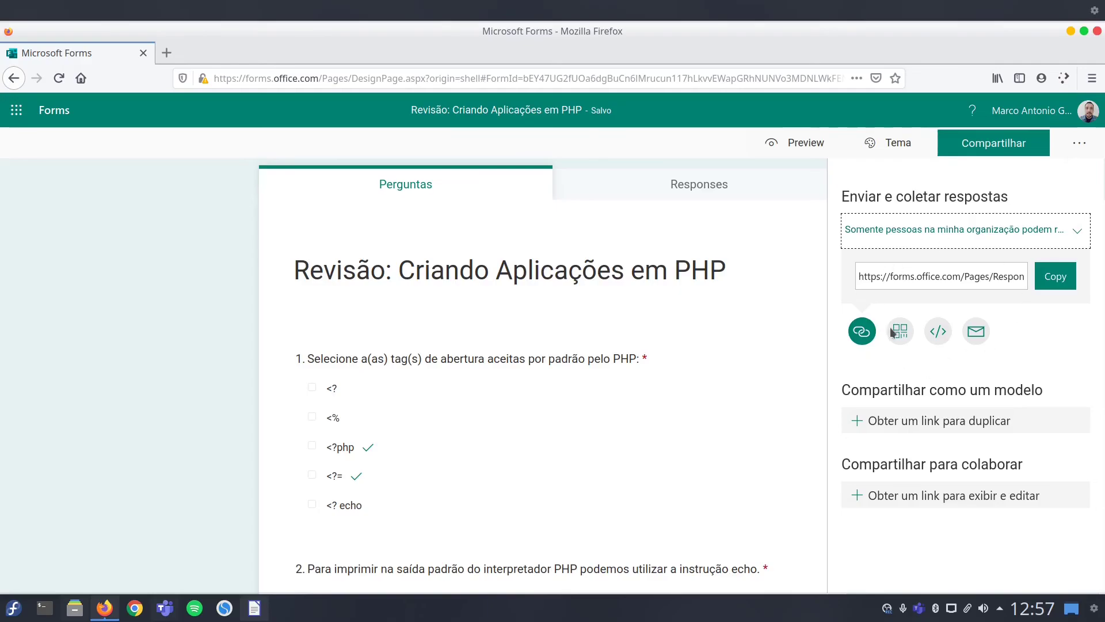
click(889, 276)
click(890, 276)
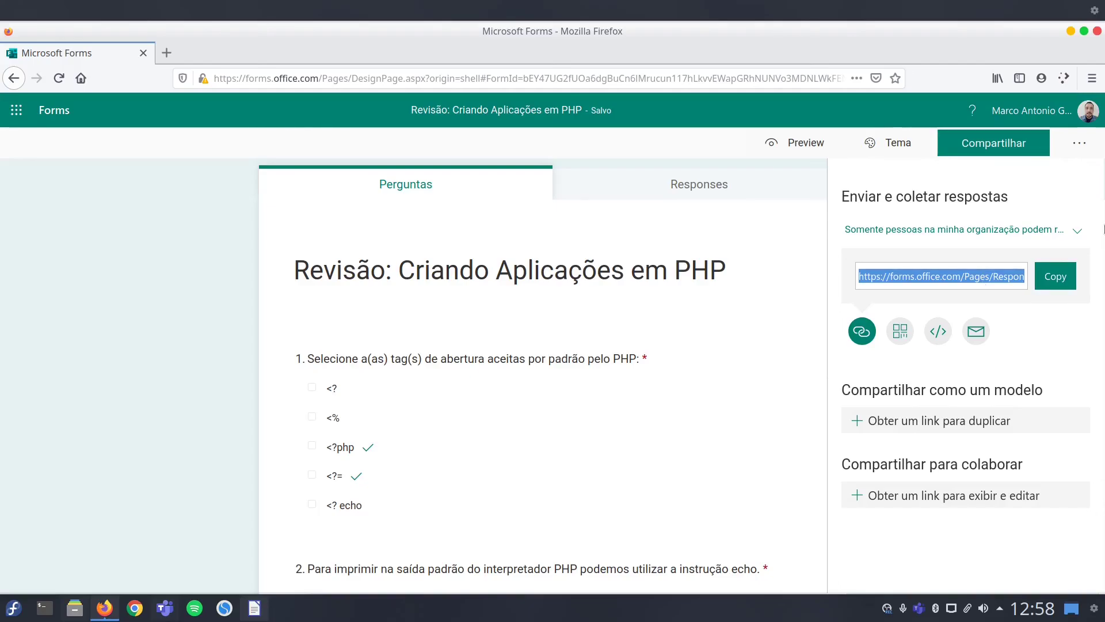
click(1080, 143)
click(997, 318)
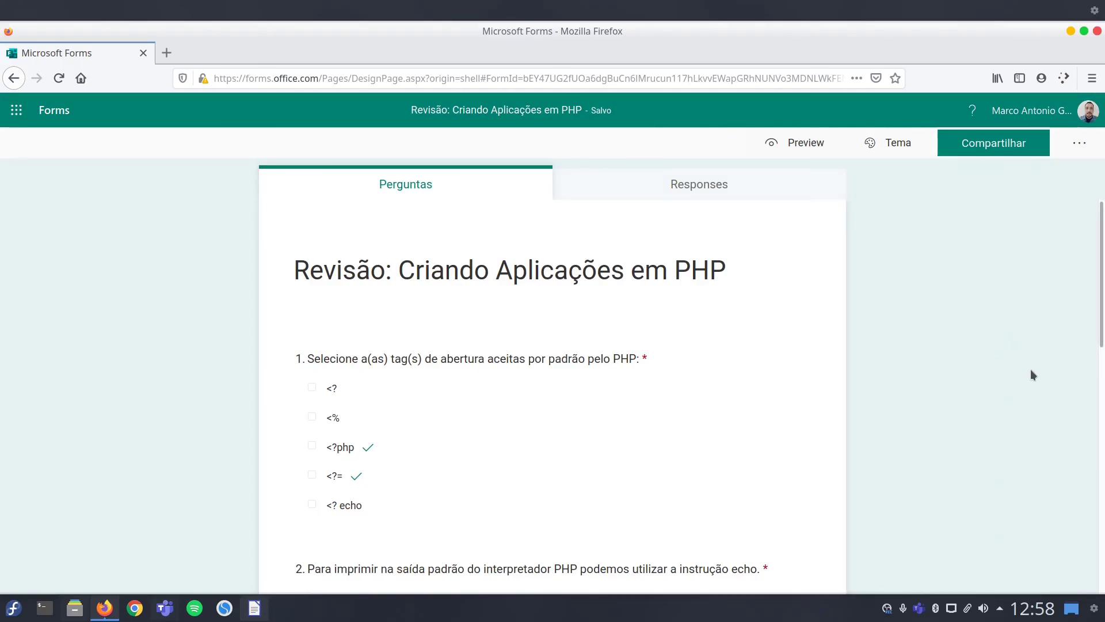